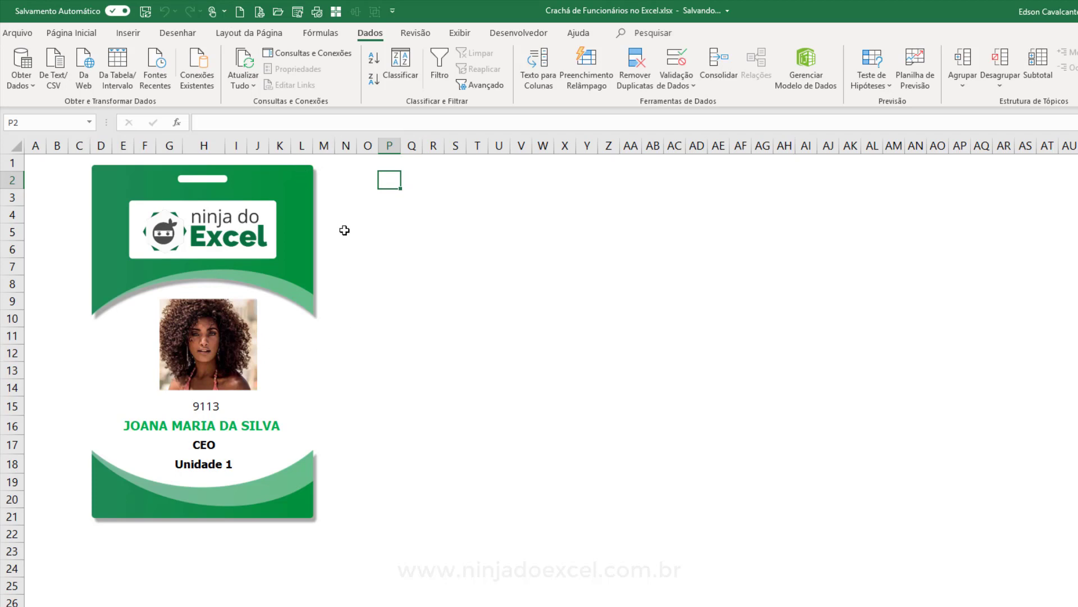
Cycle the badge through employees 5485, 5362, 7517 and 9987 using the ID dropdown.
left_click(217, 407)
left_click(232, 409)
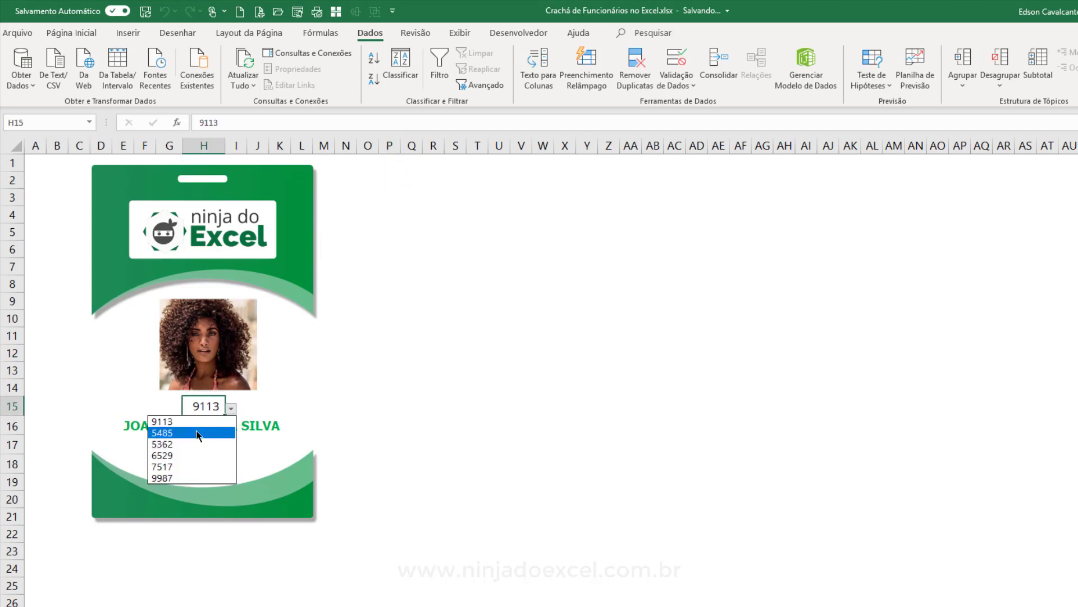
left_click(199, 433)
left_click(232, 408)
left_click(197, 444)
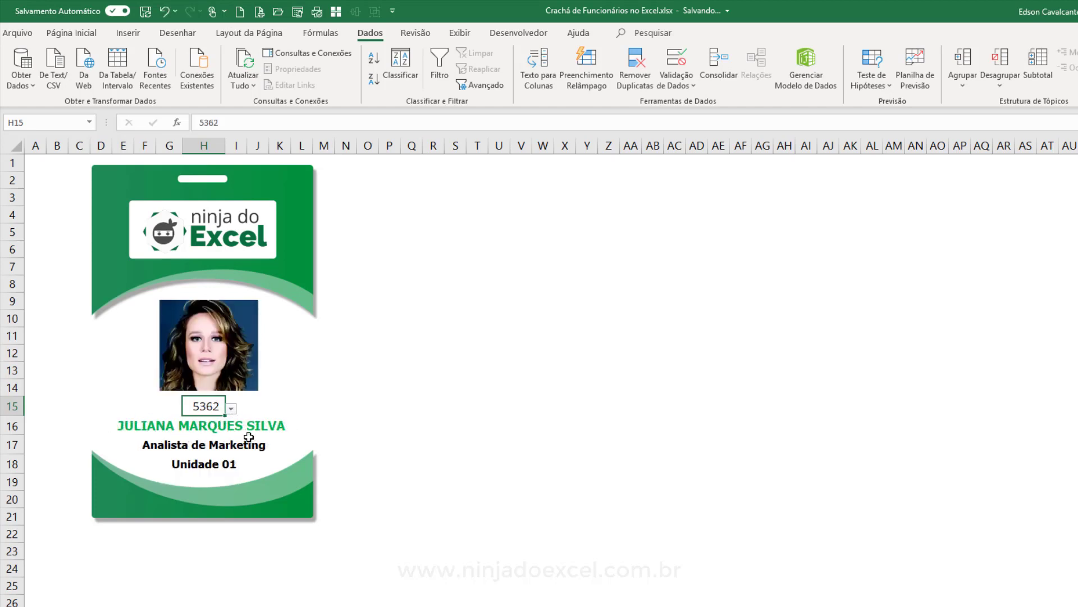
left_click(231, 408)
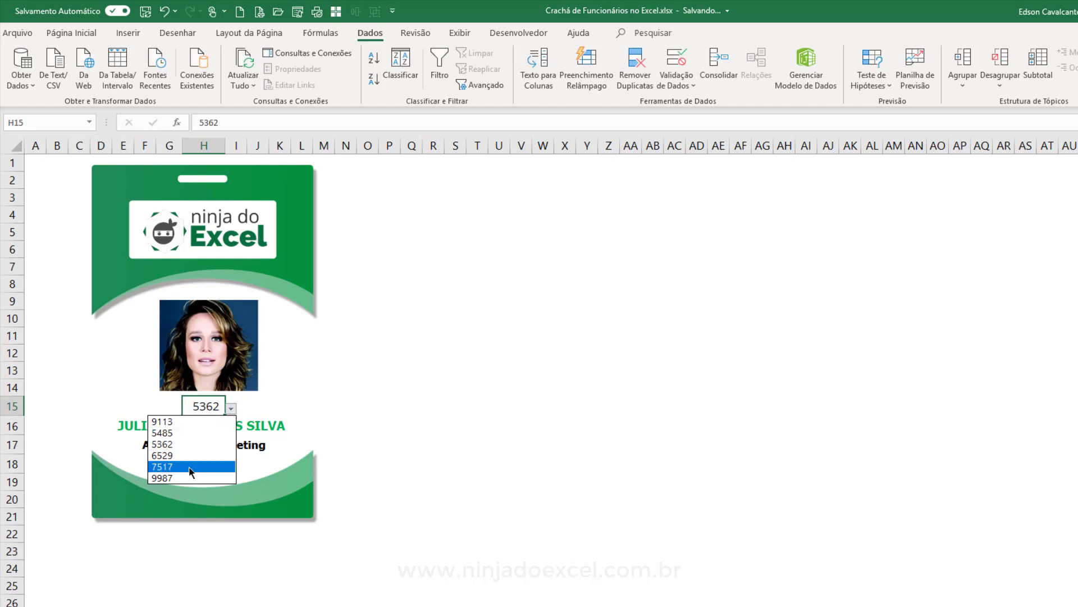
left_click(222, 465)
left_click(232, 408)
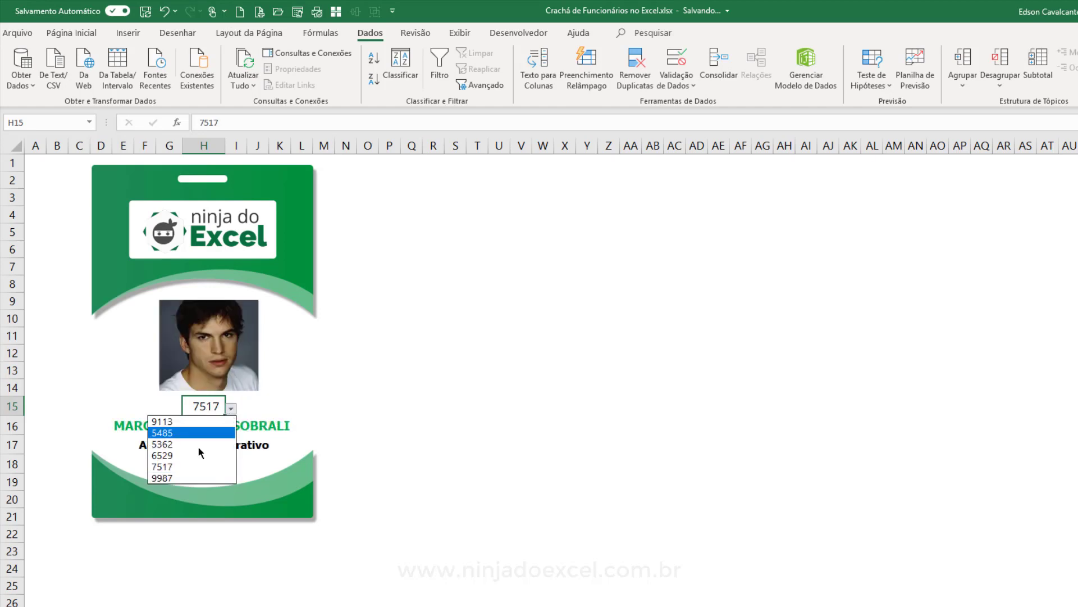
left_click(183, 478)
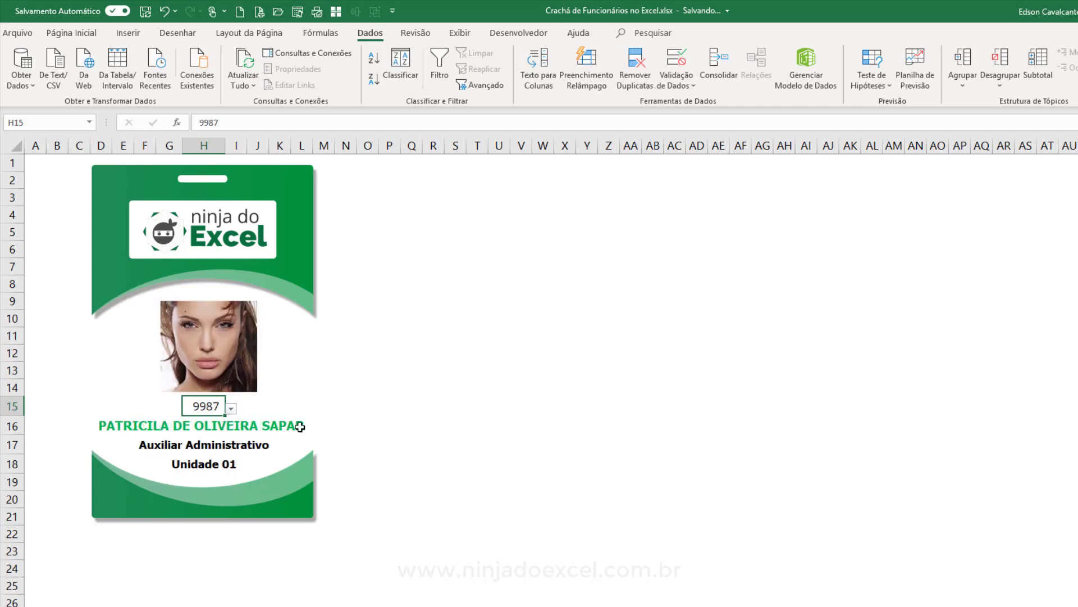
Set the badge back to employee 9113, deselect the template and return to the Crachá sheet.
left_click(232, 408)
left_click(169, 418)
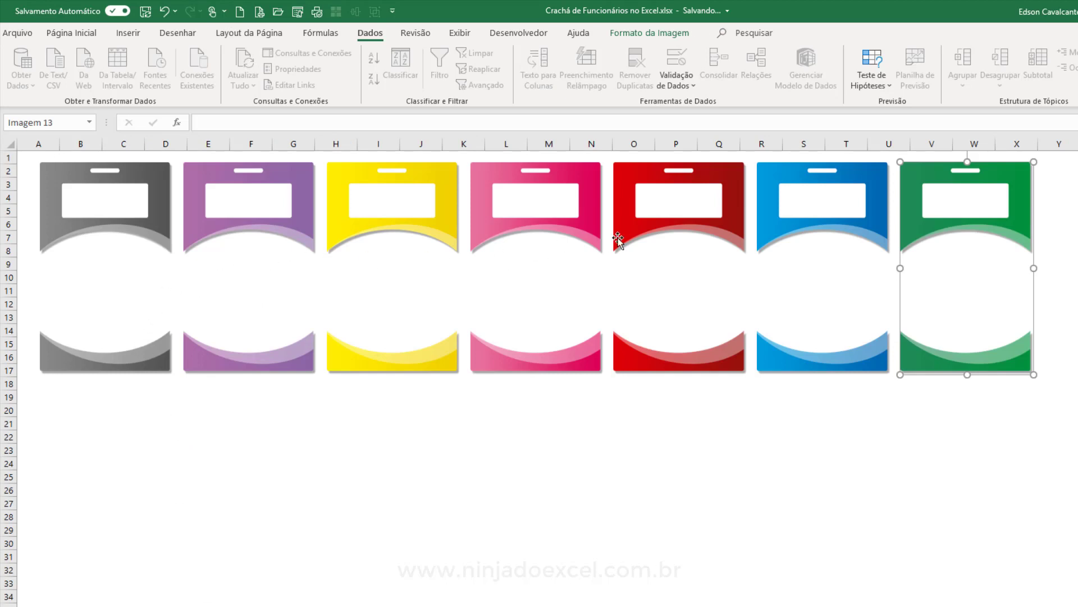
left_click(103, 428)
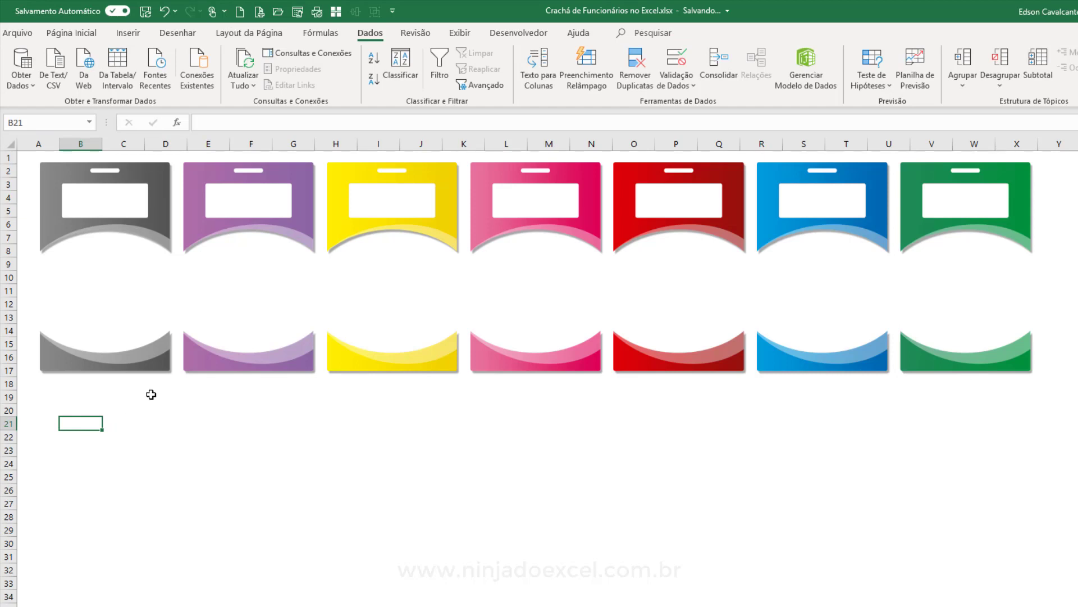
key("ctrl+Page_Down")
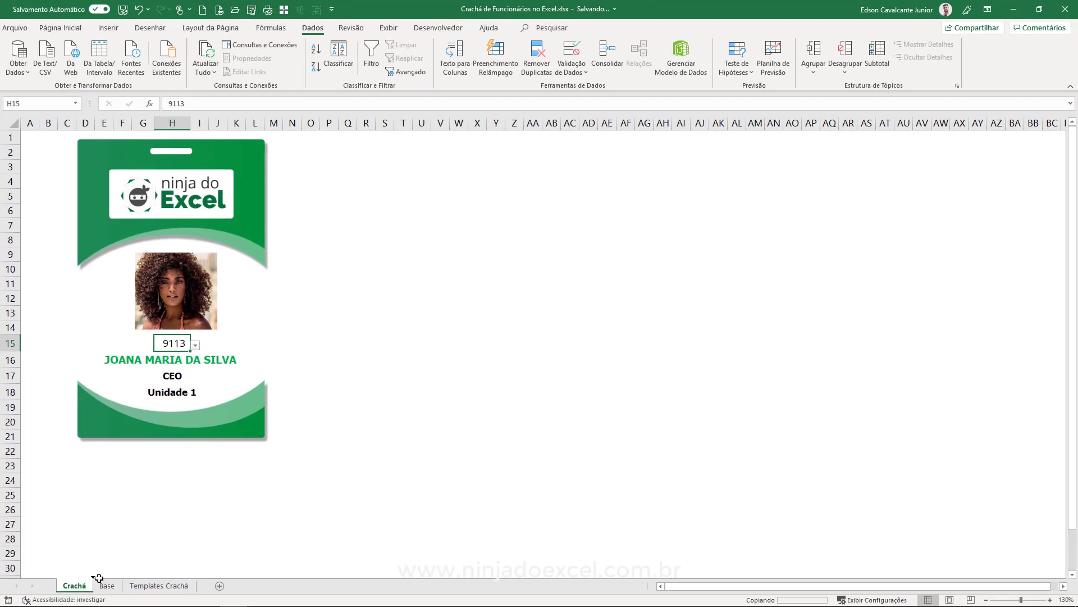
Duplicate the Crachá sheet as Crachá (2) and delete the employee photo from the copy.
left_click_drag(111, 584, 103, 583)
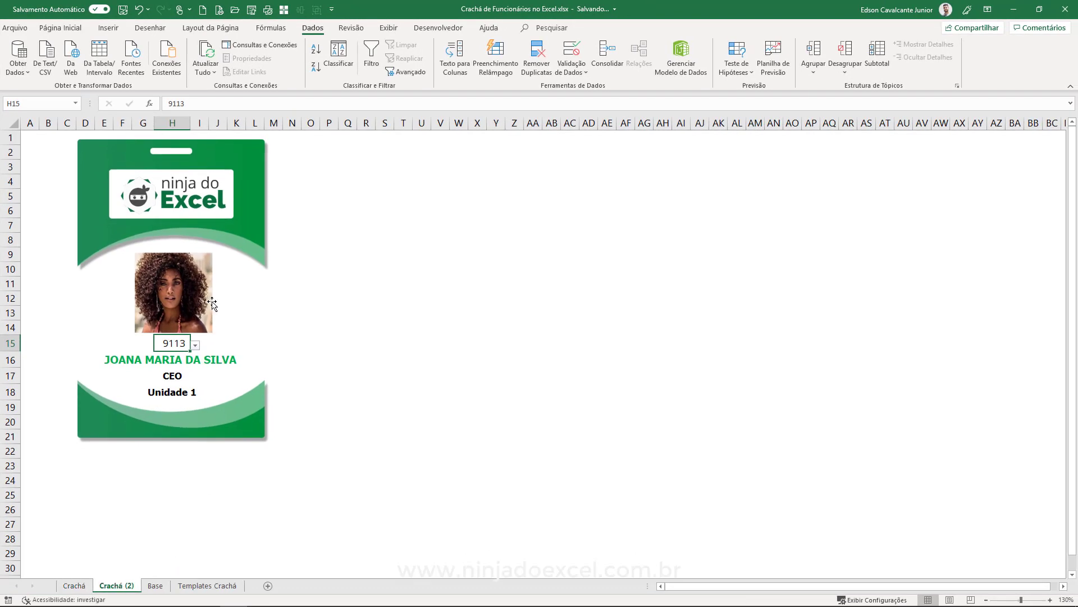
left_click(205, 272)
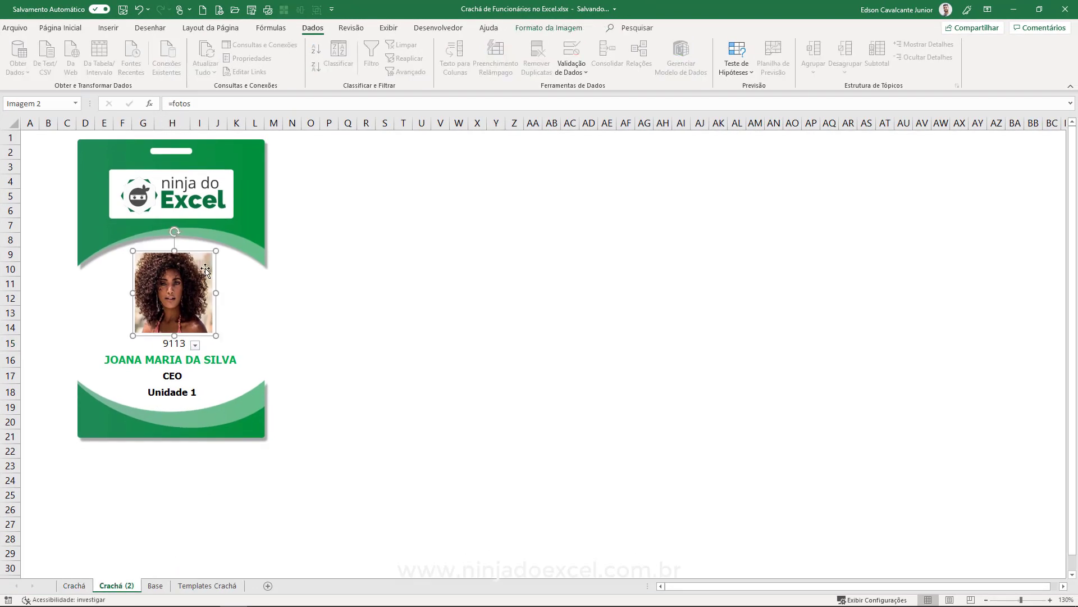
key("Delete")
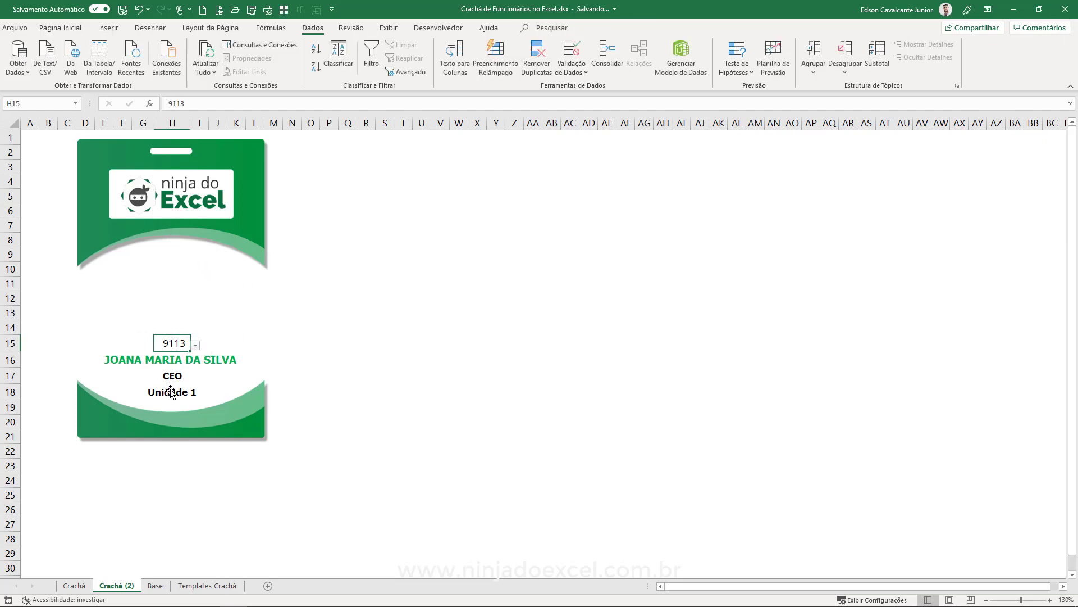
Clear the badge's ID, name, cargo and unidade cells D15:L18.
left_click(63, 28)
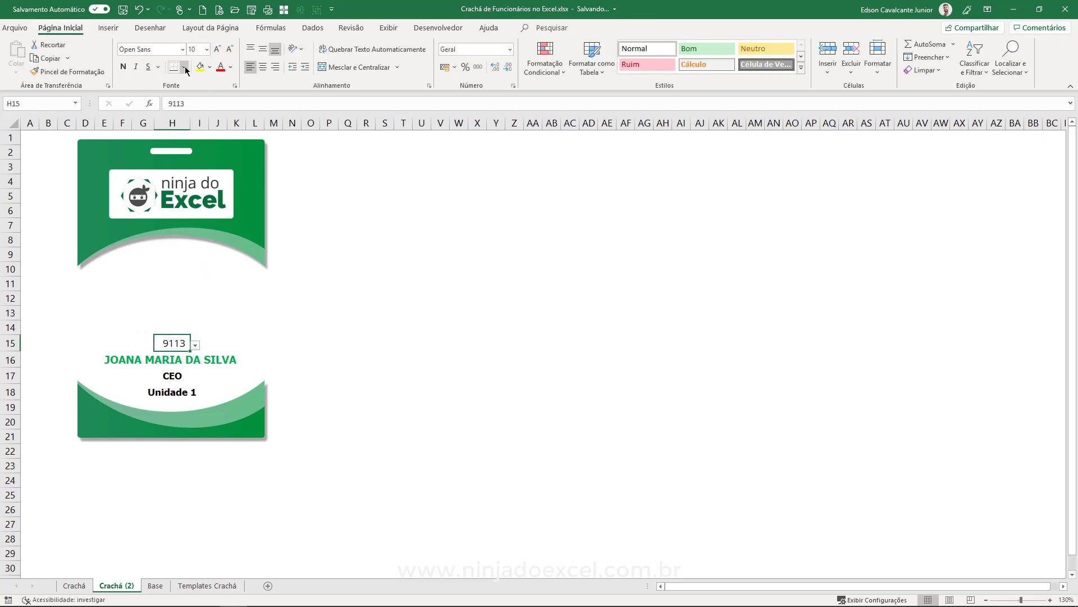
left_click(475, 284)
left_click(178, 345)
left_click_drag(177, 355, 241, 393)
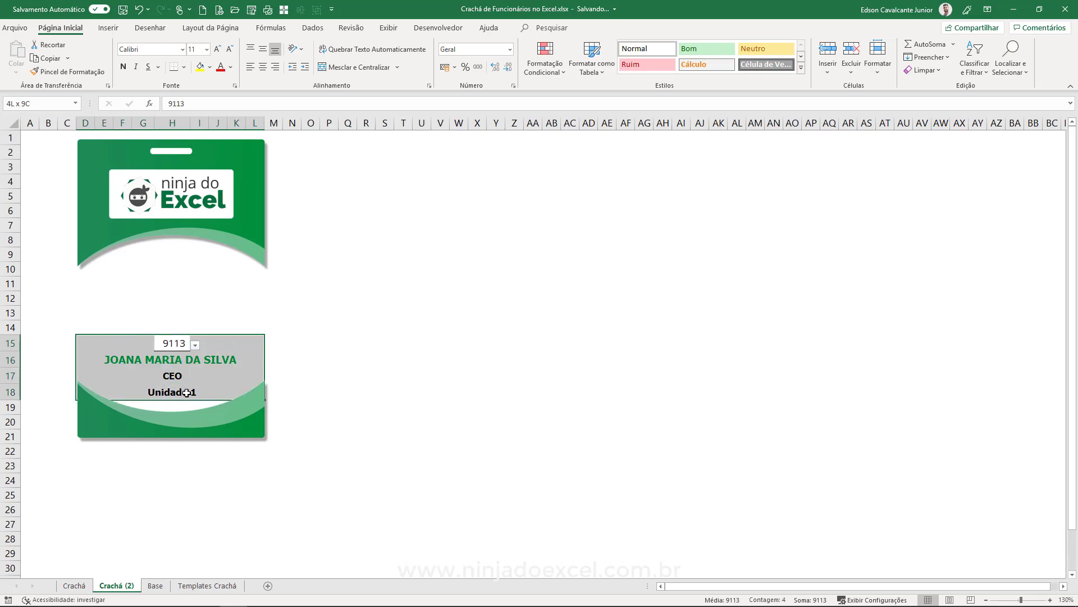
key("Delete")
Delete the top and bottom green badge images, leaving only the logo.
left_click(240, 421)
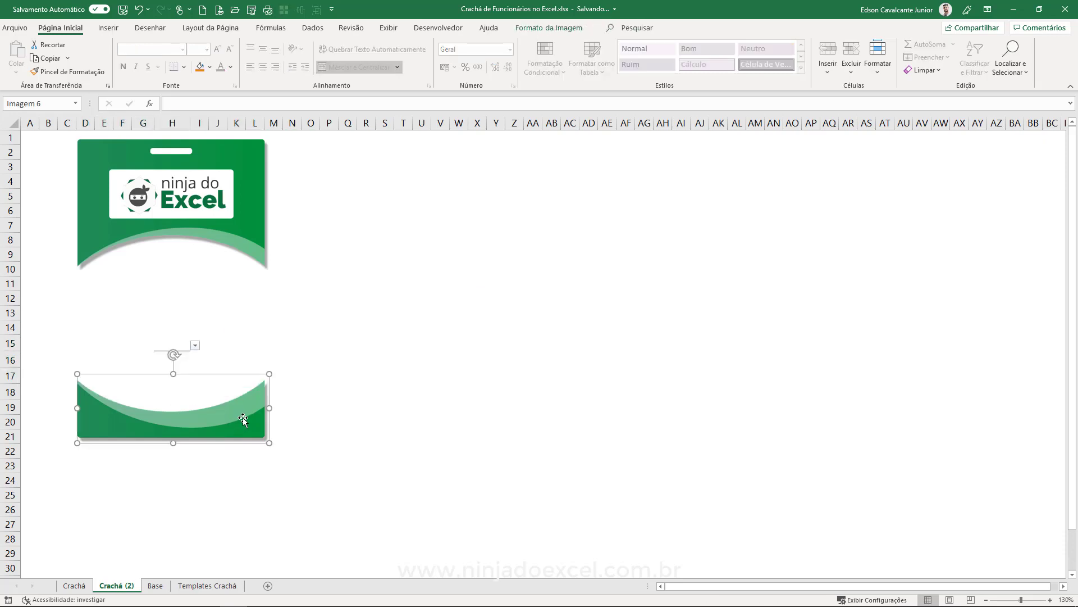
key("Delete")
left_click(239, 264)
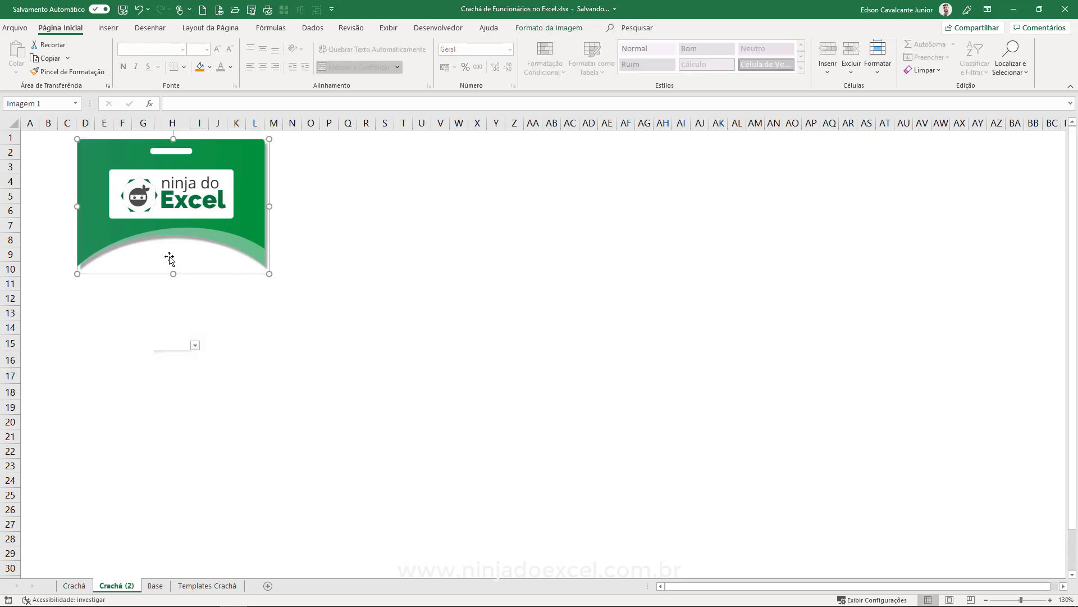
key("Delete")
left_click(335, 273)
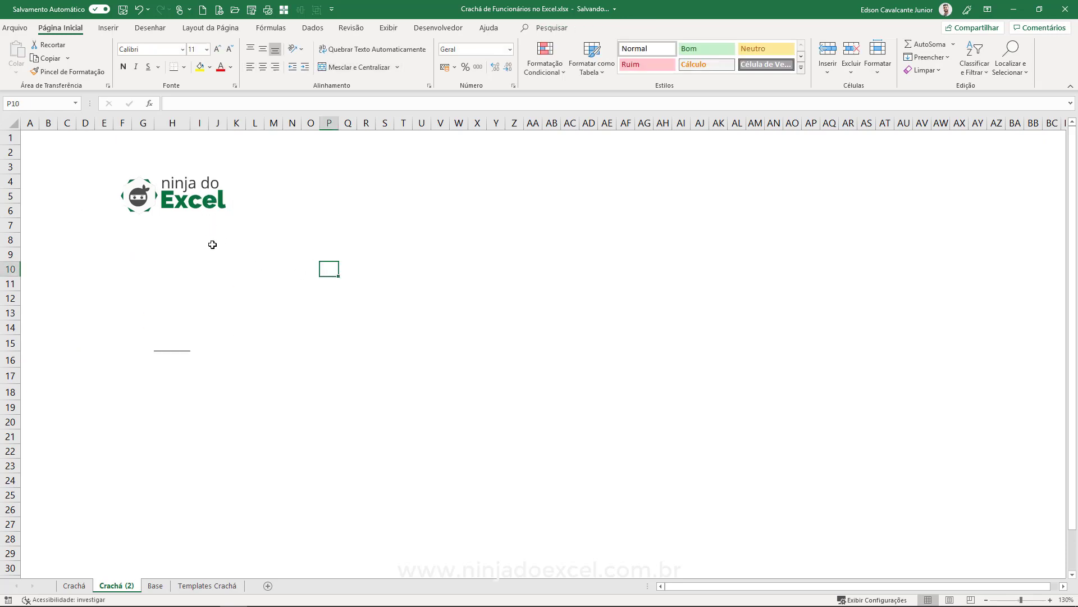
Copy the green badge template from Templates Crachá and paste it onto Crachá (2).
left_click(219, 585)
left_click(823, 169)
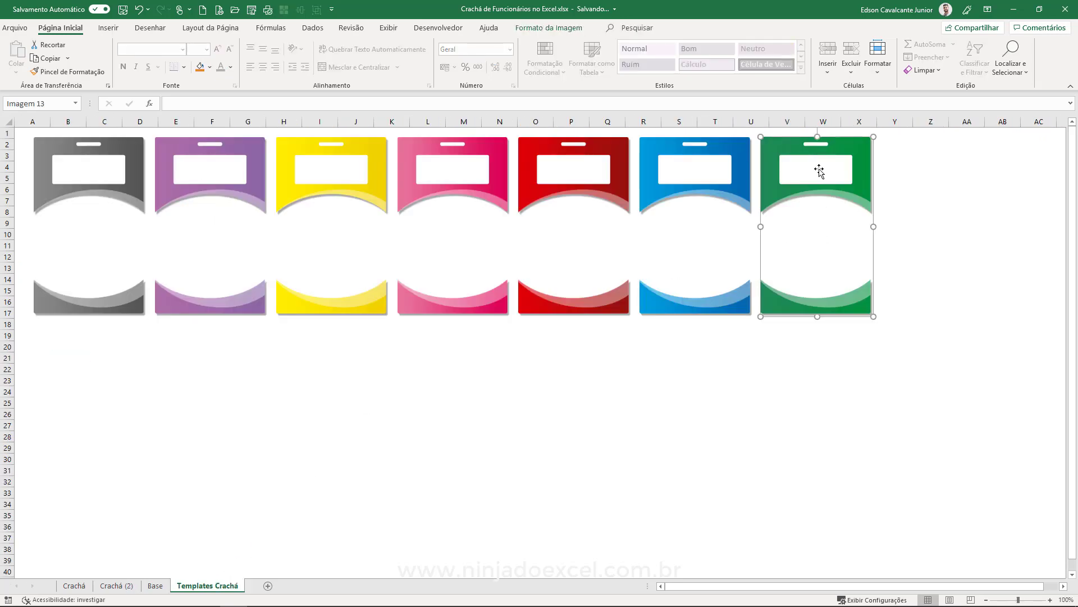
key("ctrl+c")
left_click(151, 585)
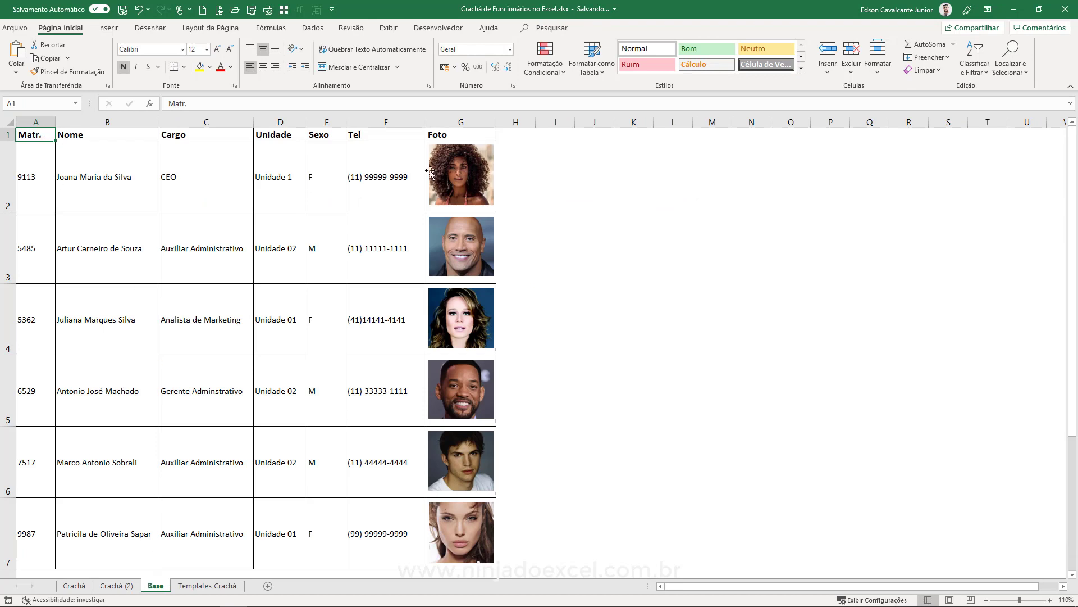
left_click(125, 585)
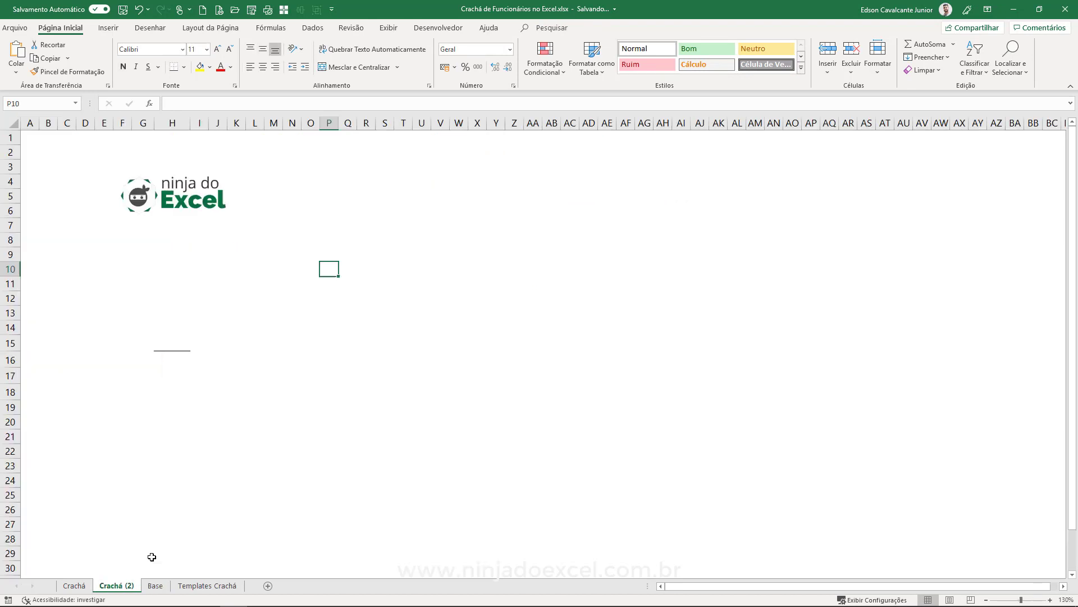
key("ctrl+v")
left_click(155, 585)
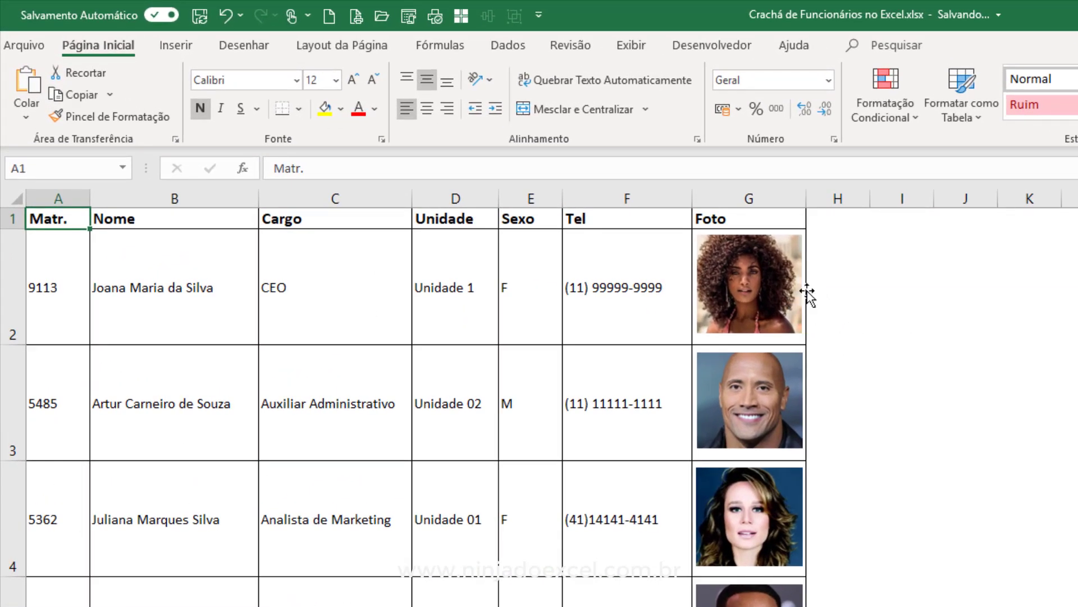
left_click(780, 281)
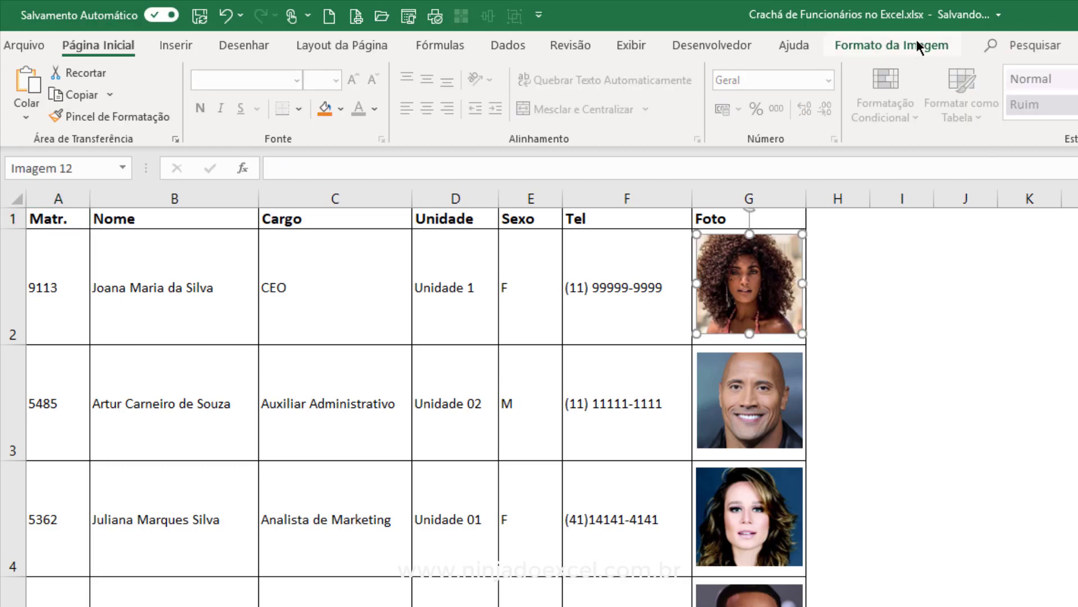
left_click(918, 46)
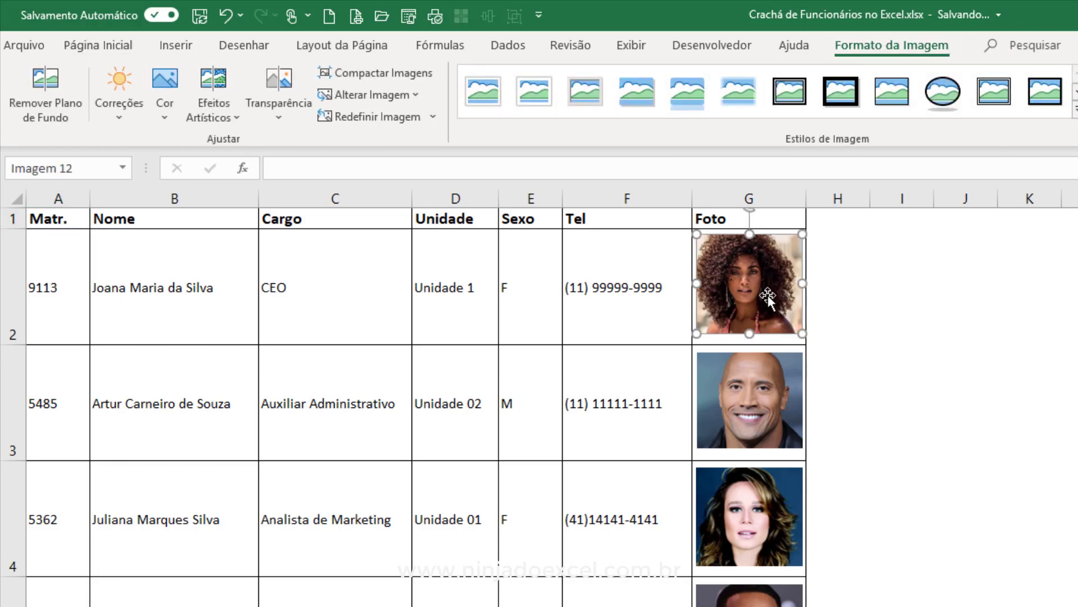
mouse_move(770, 306)
left_mouse_down()
mouse_move(783, 409)
mouse_move(771, 410)
left_mouse_up()
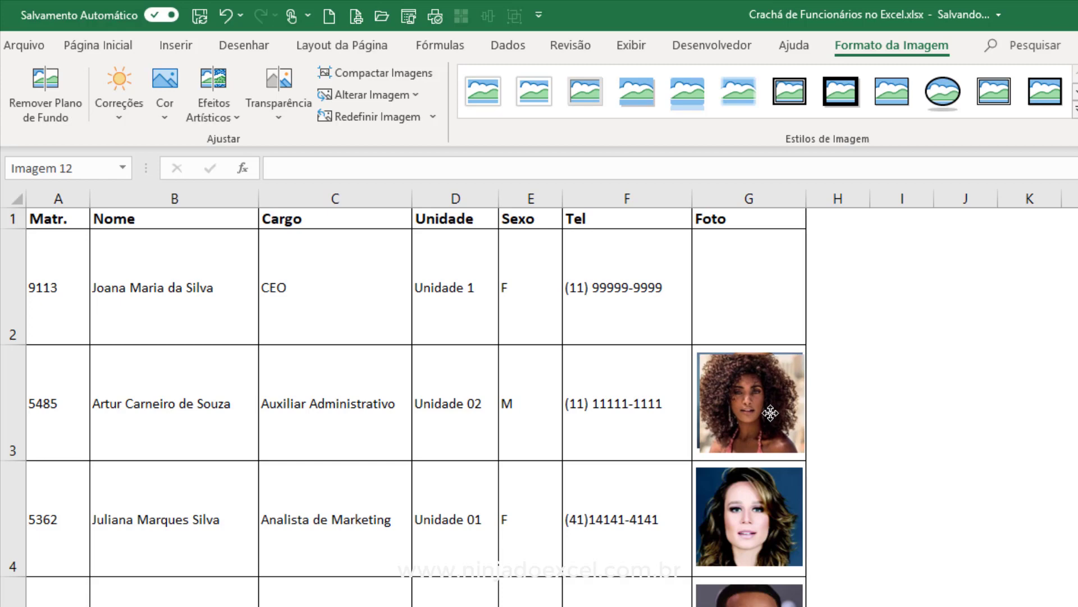
left_click_drag(771, 411, 774, 413)
key("ctrl+z")
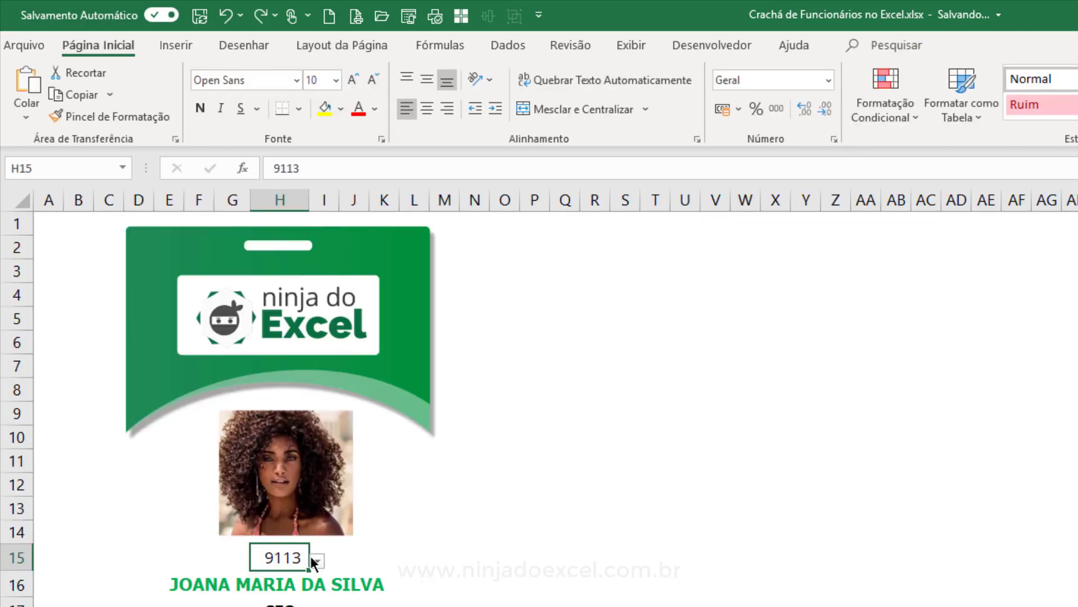
Pick matrícula 5362 in the H15 dropdown and move the green badge background to columns O–W.
left_click(318, 561)
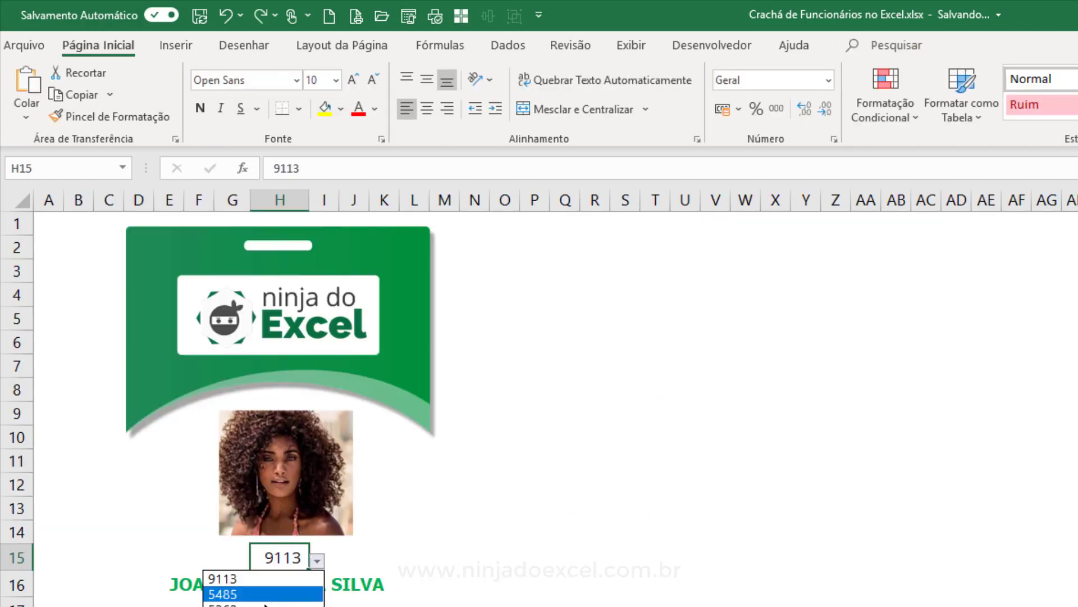
left_click(264, 594)
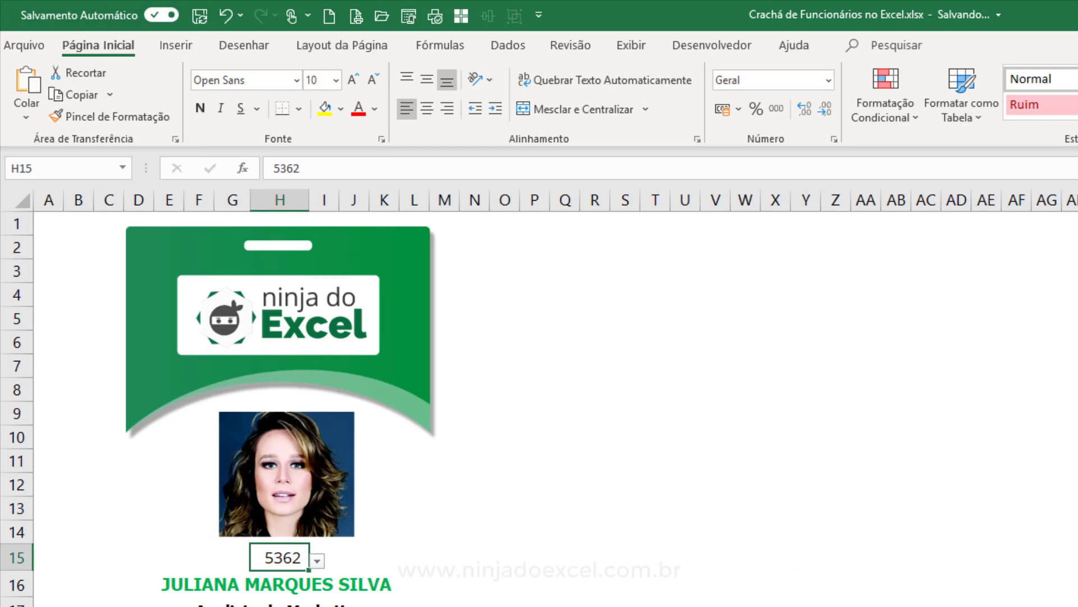
left_click_drag(298, 306, 691, 503)
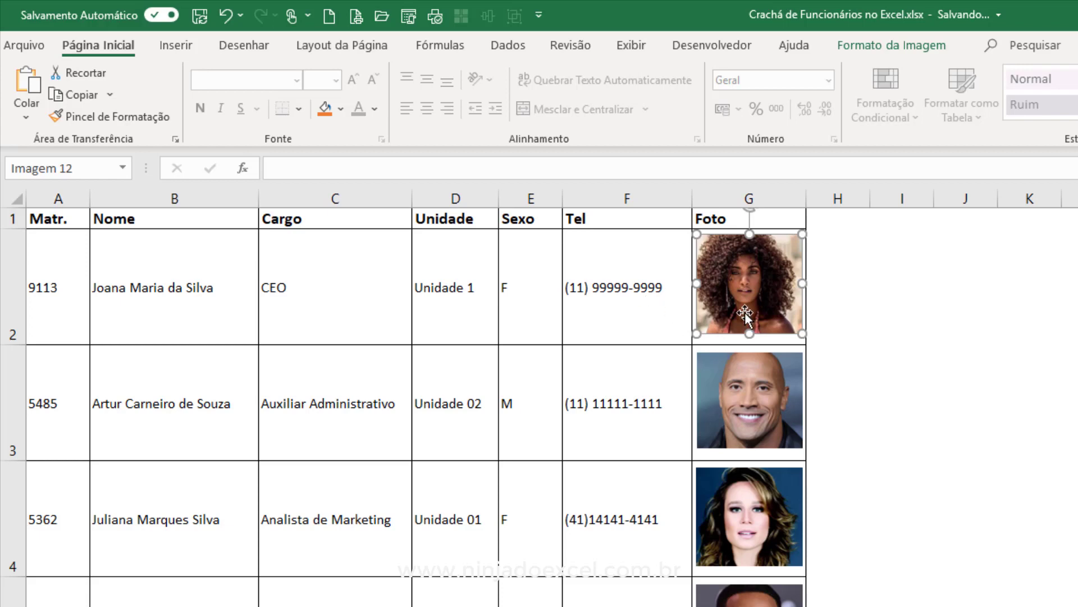
Select Artur's photo in the Foto column, nudge it right, then undo the move.
double_click(772, 416)
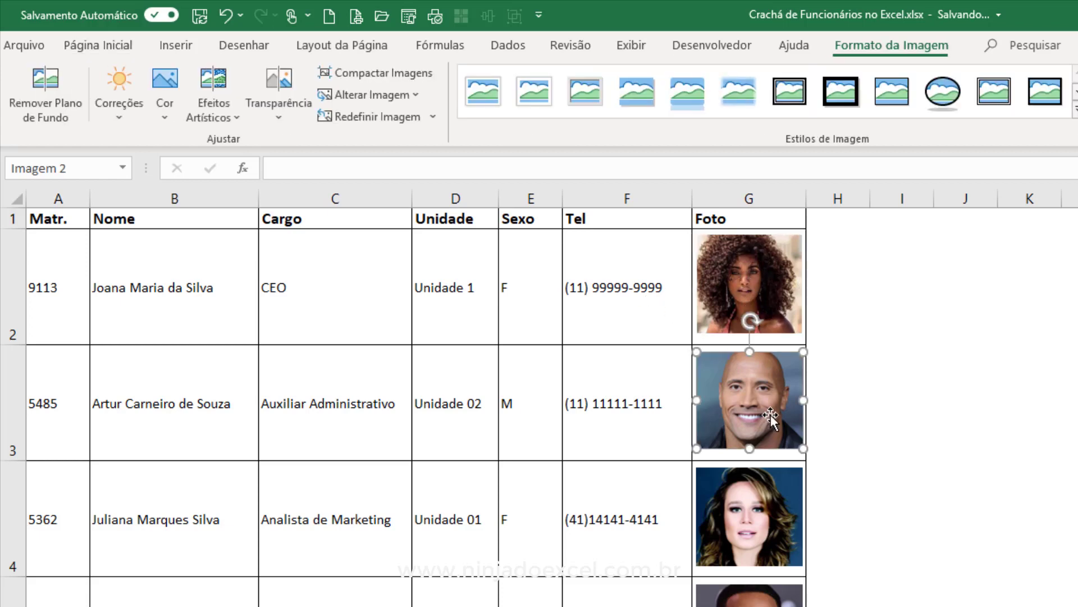
left_click_drag(772, 416, 785, 416)
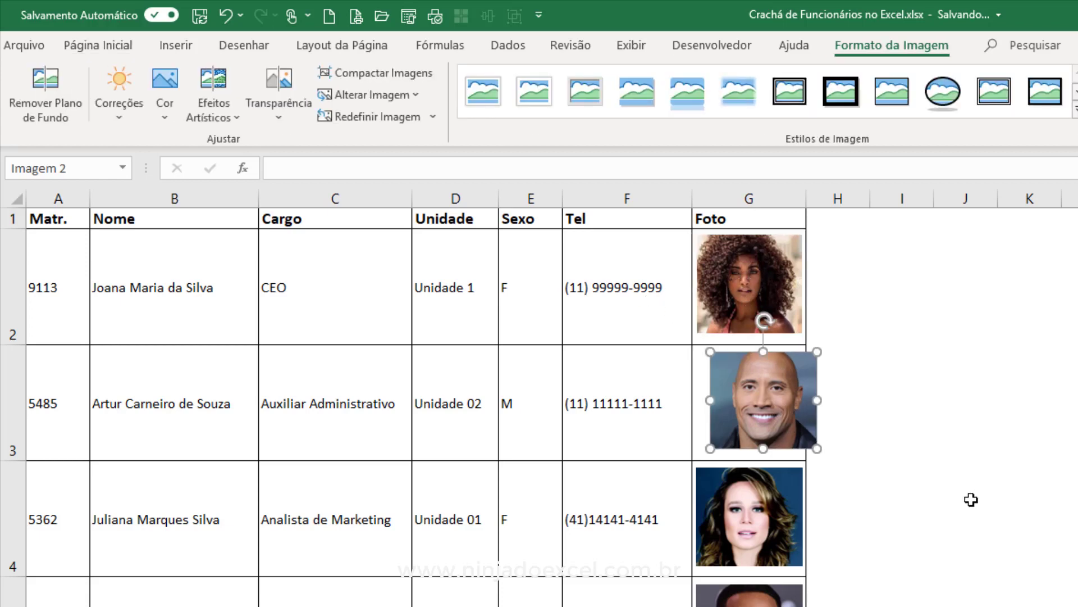
key("ctrl+z")
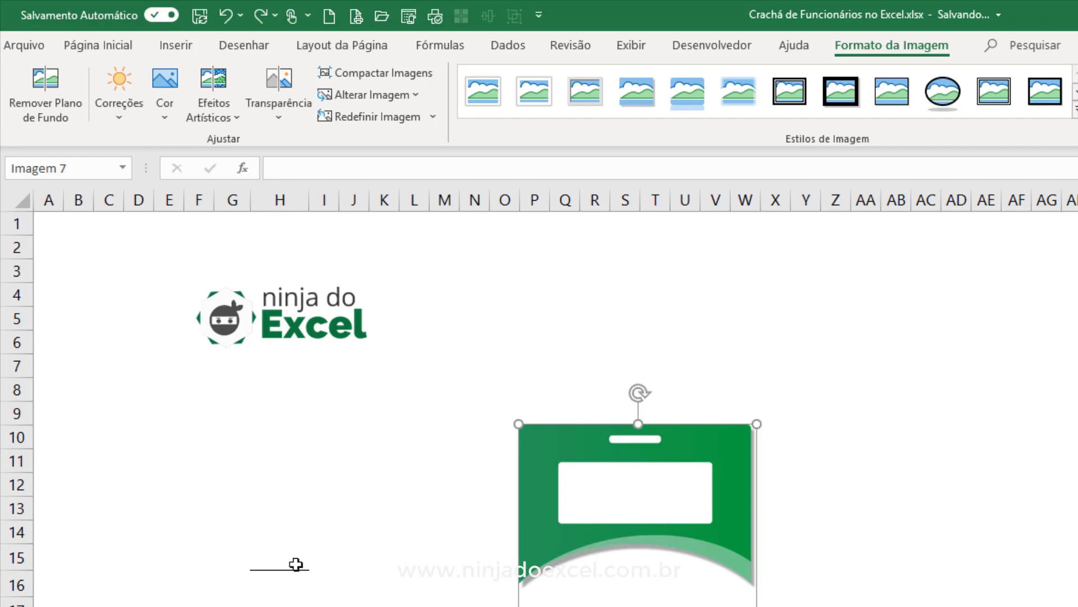
Move the green badge card left and enlarge it to cover columns D–M, rows 1–22.
left_click(278, 585)
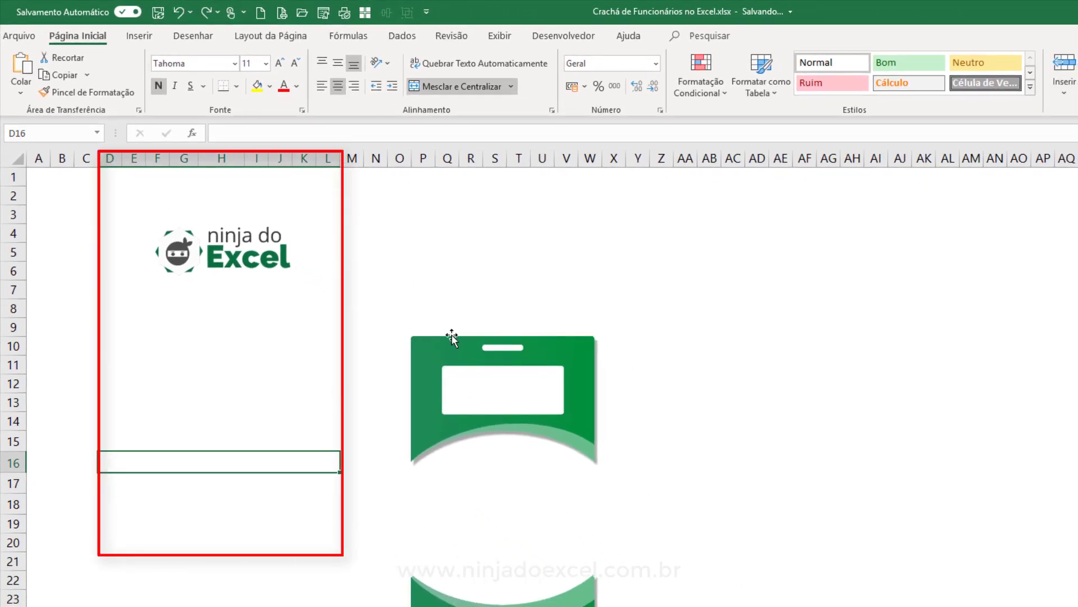
mouse_move(473, 364)
left_mouse_down()
mouse_move(337, 304)
mouse_move(94, 165)
left_mouse_up()
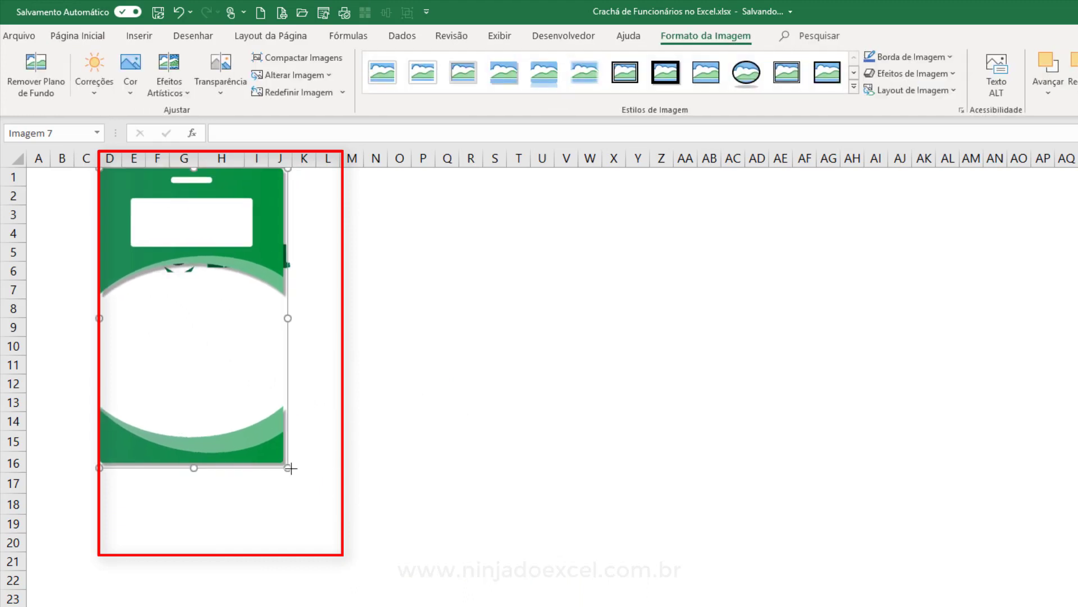
left_click_drag(290, 468, 345, 513)
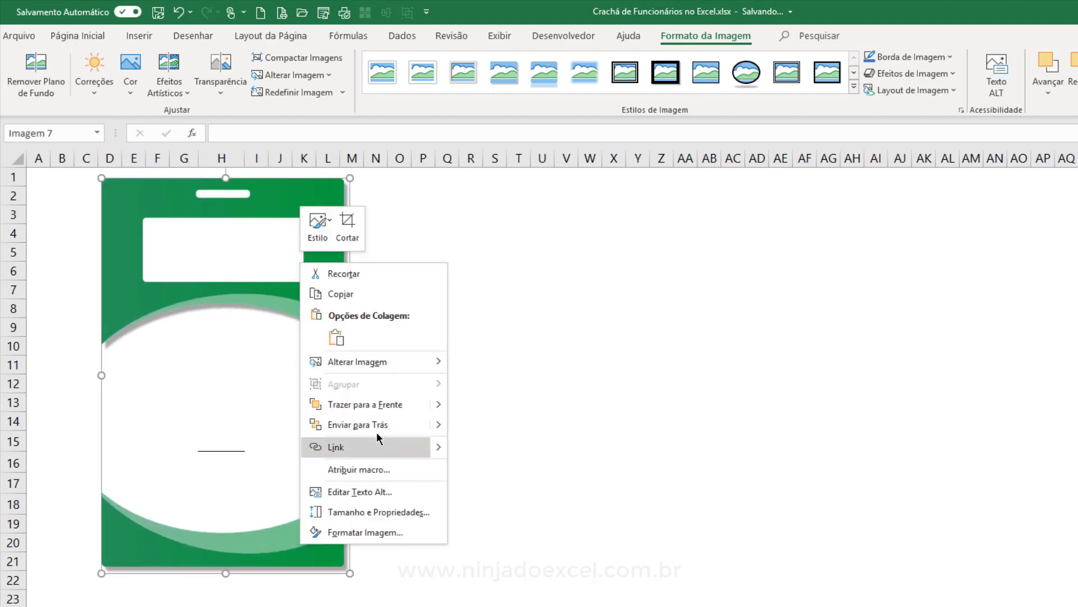
Send the green card behind the ninja do Excel logo.
left_click(376, 424)
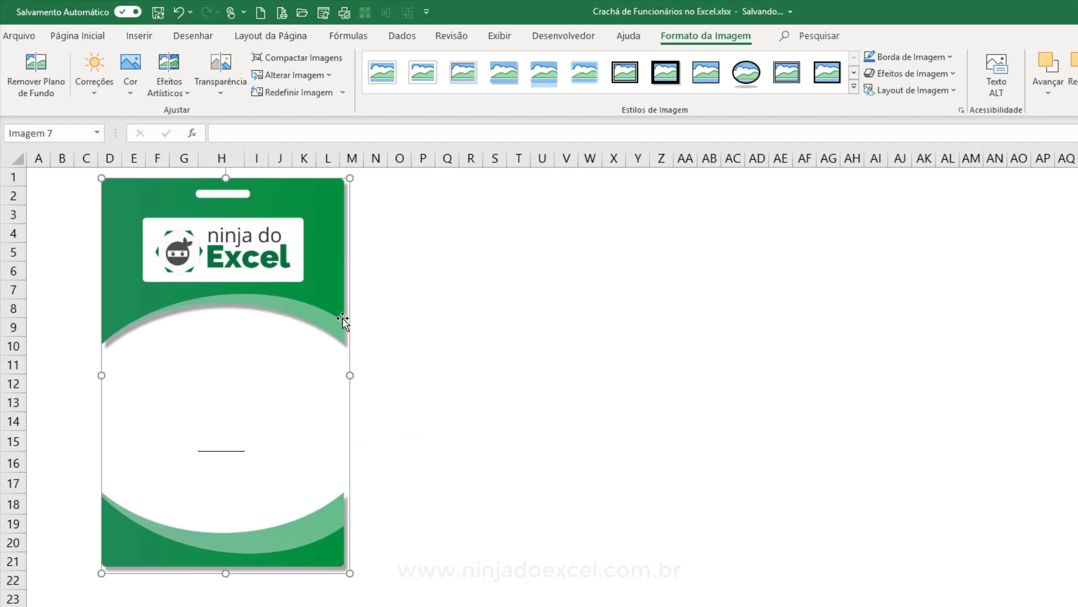
left_click_drag(343, 321, 343, 321)
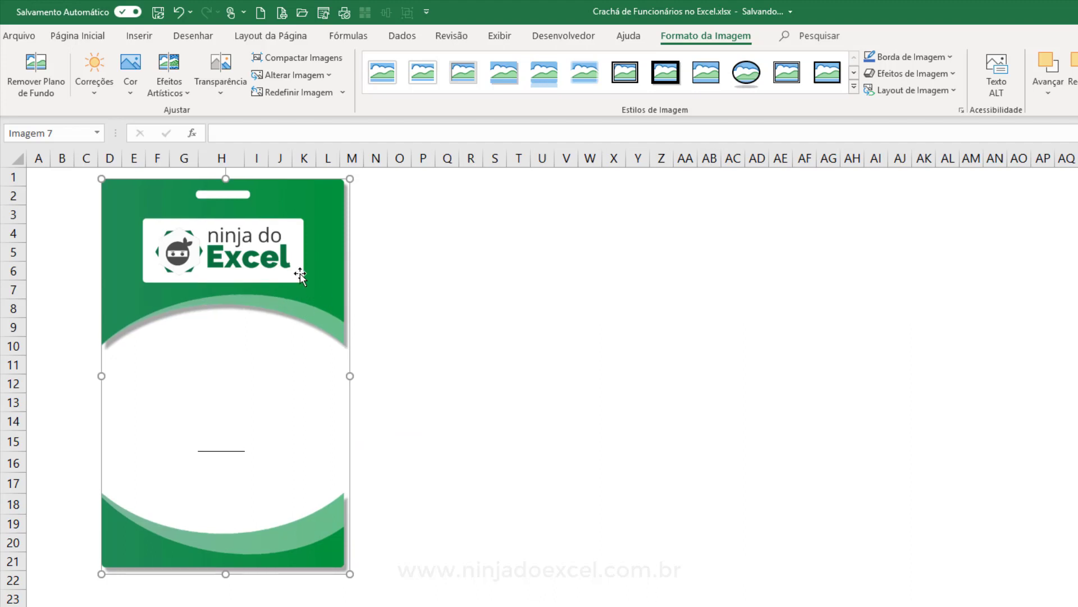
key("Escape")
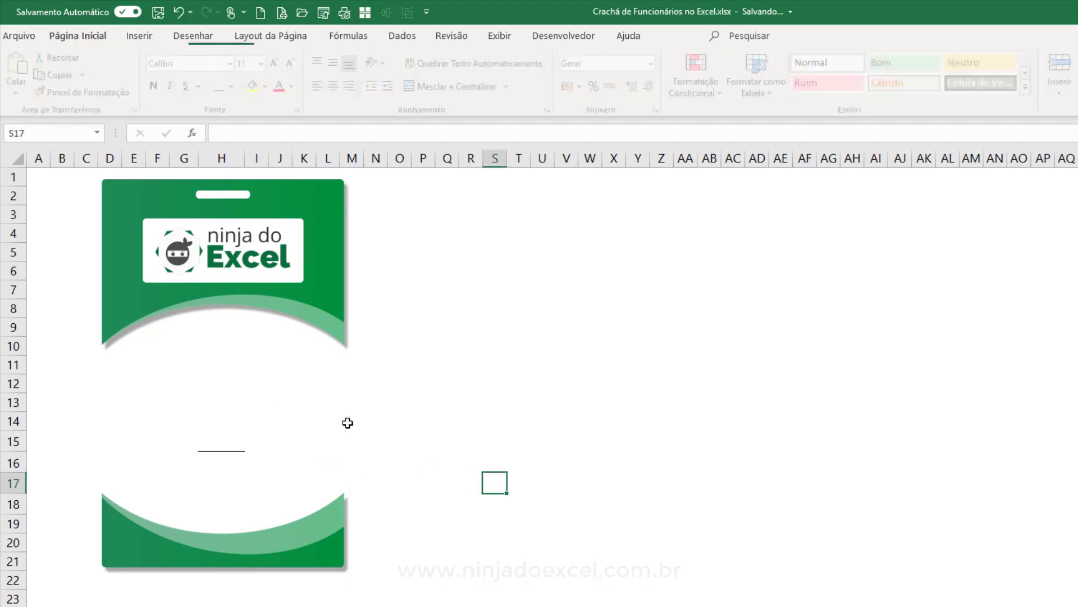
left_click(264, 409)
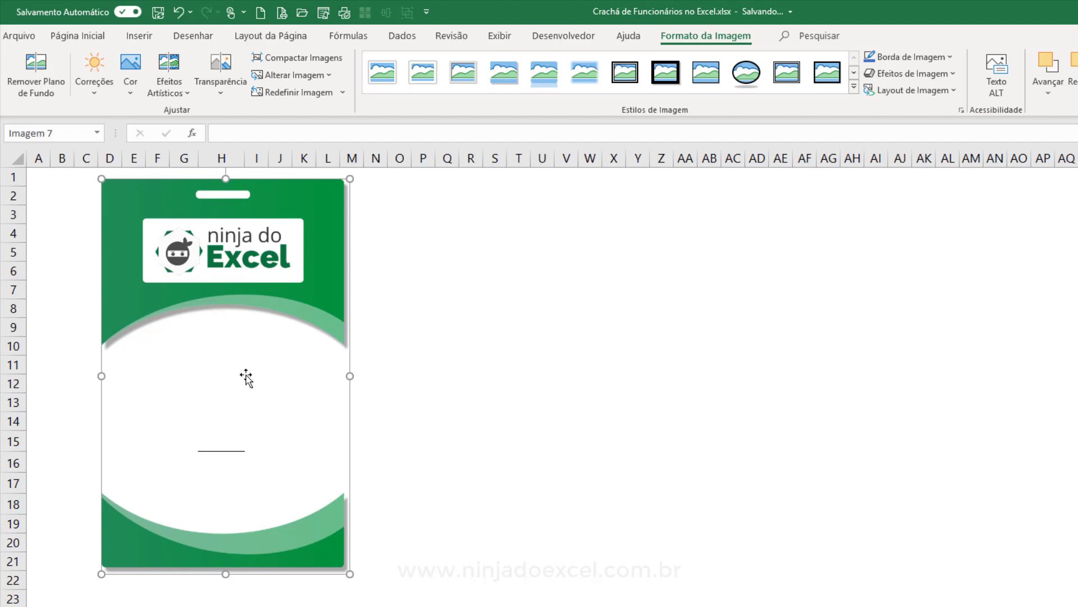
Place a second copy of the green badge card alongside the first.
left_click(378, 425)
left_click_drag(401, 394, 590, 327)
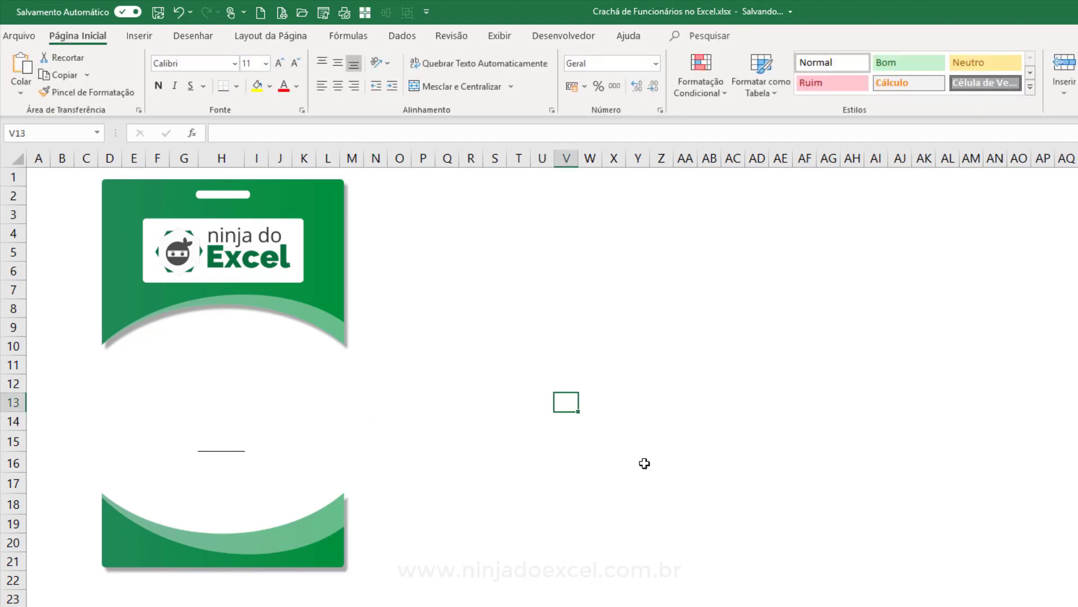
left_click(197, 400)
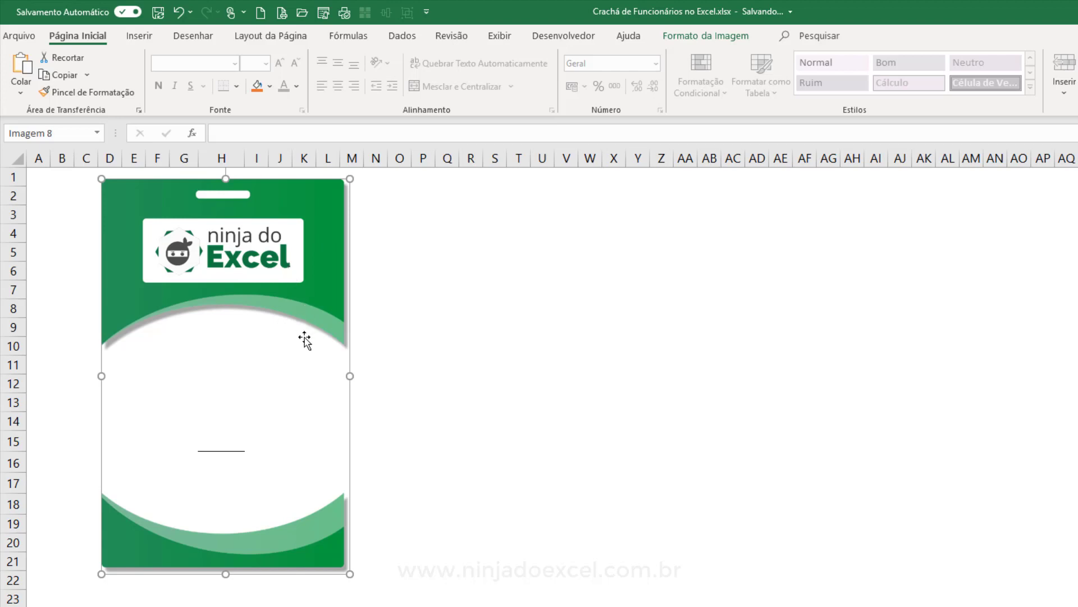
mouse_move(305, 340)
left_mouse_down()
mouse_move(483, 361)
mouse_move(296, 367)
left_mouse_up()
Select both green cards and align them by top edge and position so they overlap exactly.
left_click(337, 184)
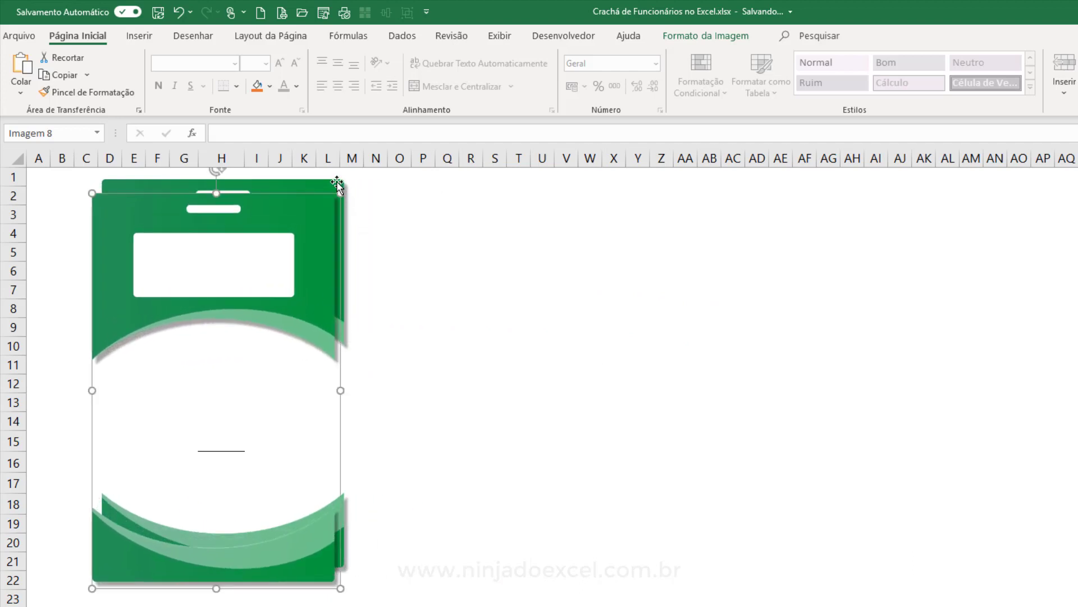
left_click(329, 185, "ctrl")
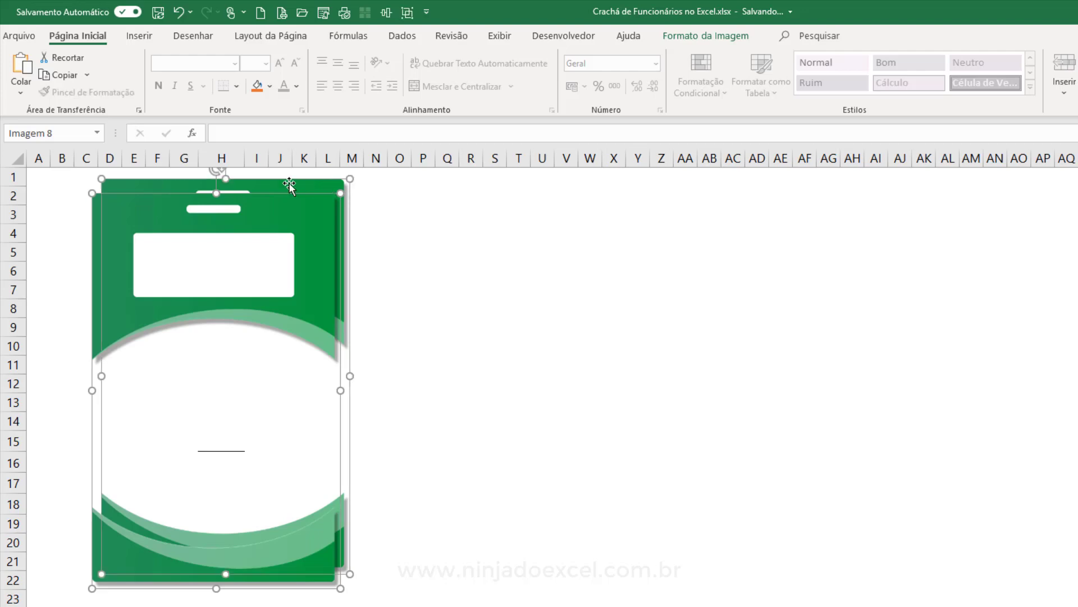
left_click(551, 29)
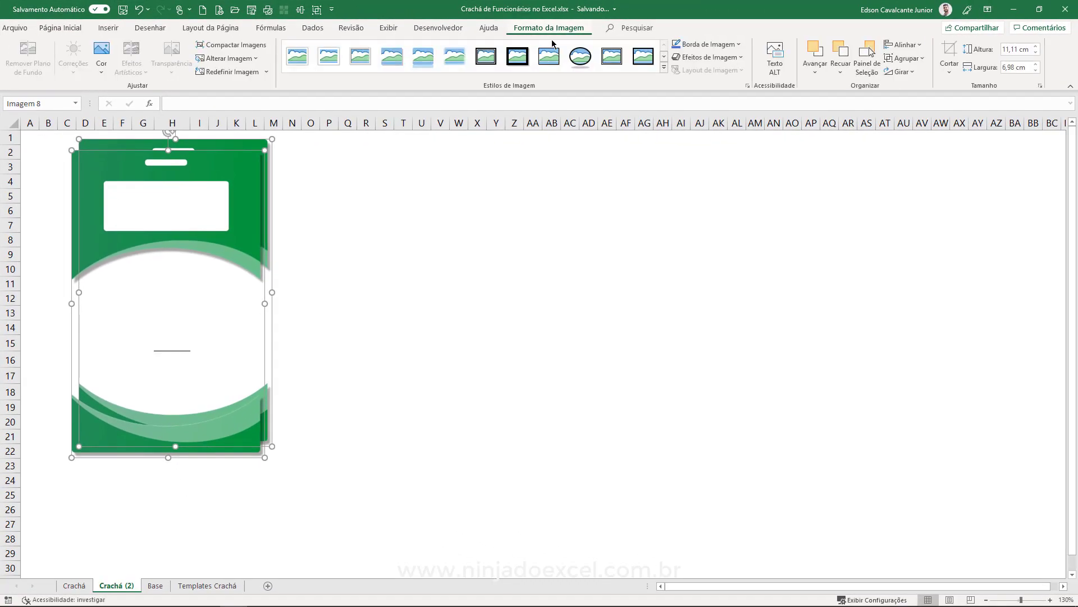
left_click(903, 44)
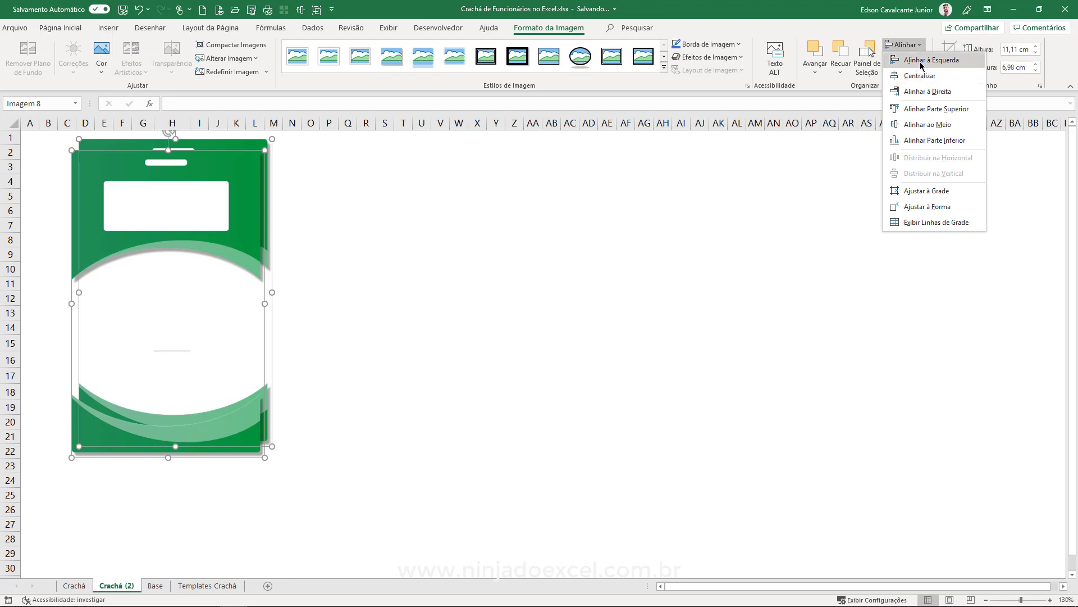
left_click(921, 60)
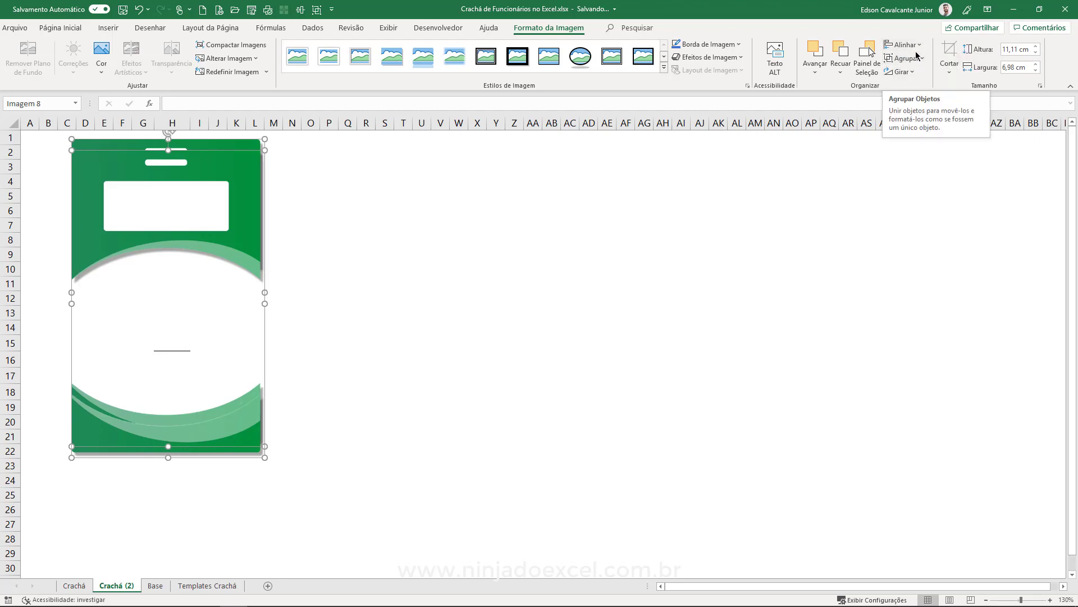
key("ctrl+z")
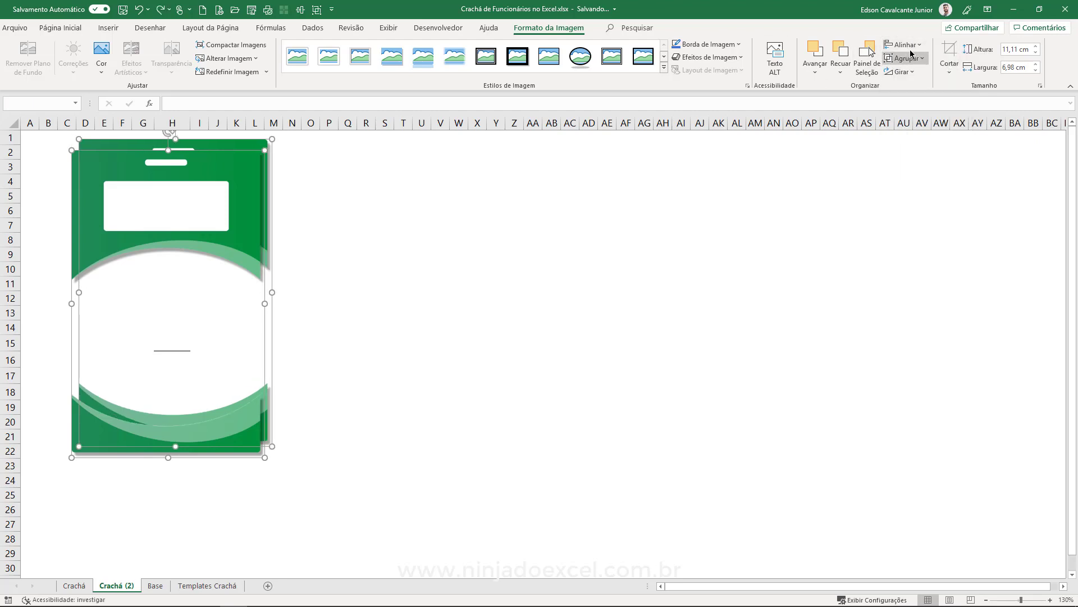
left_click(903, 45)
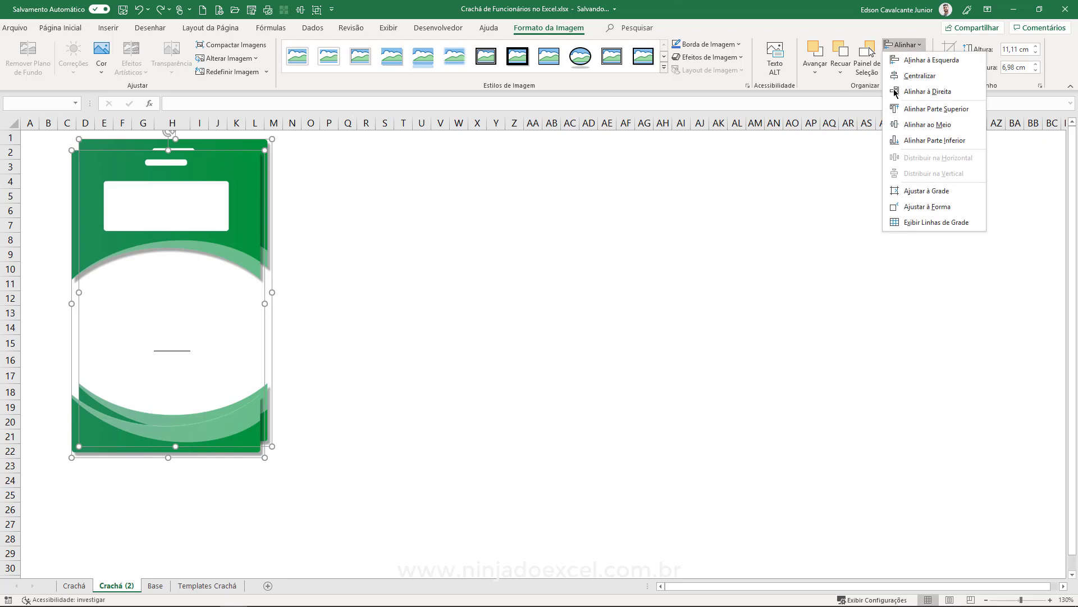
left_click(944, 109)
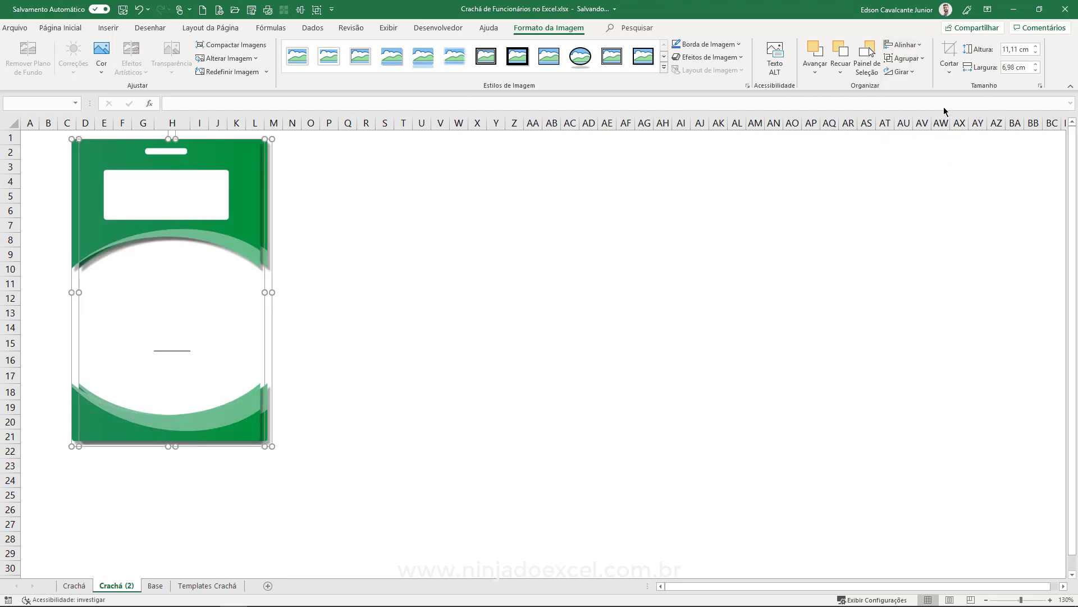
left_click(903, 44)
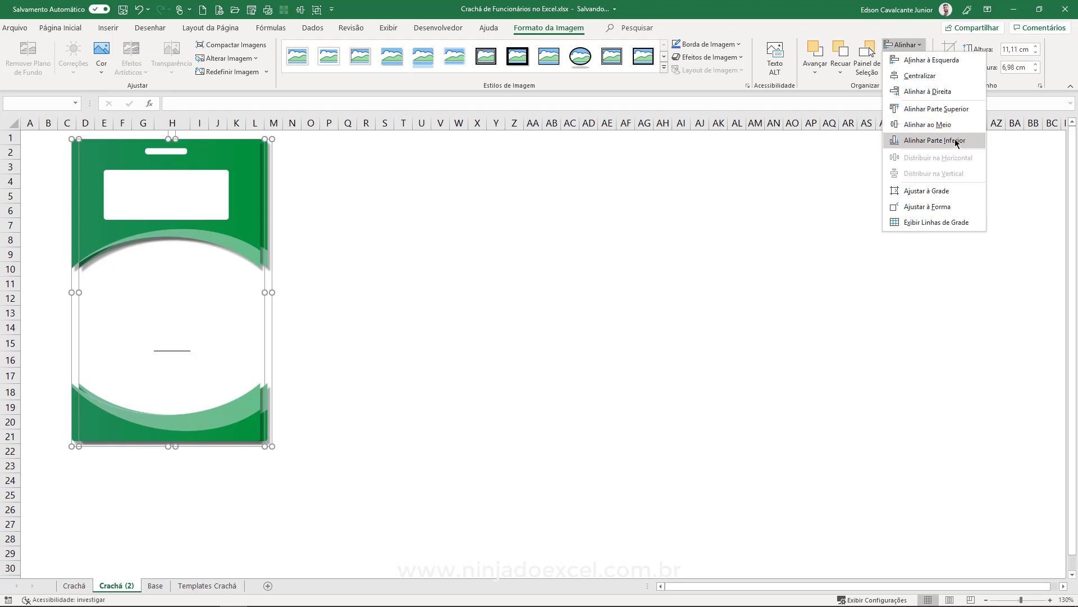
left_click(946, 91)
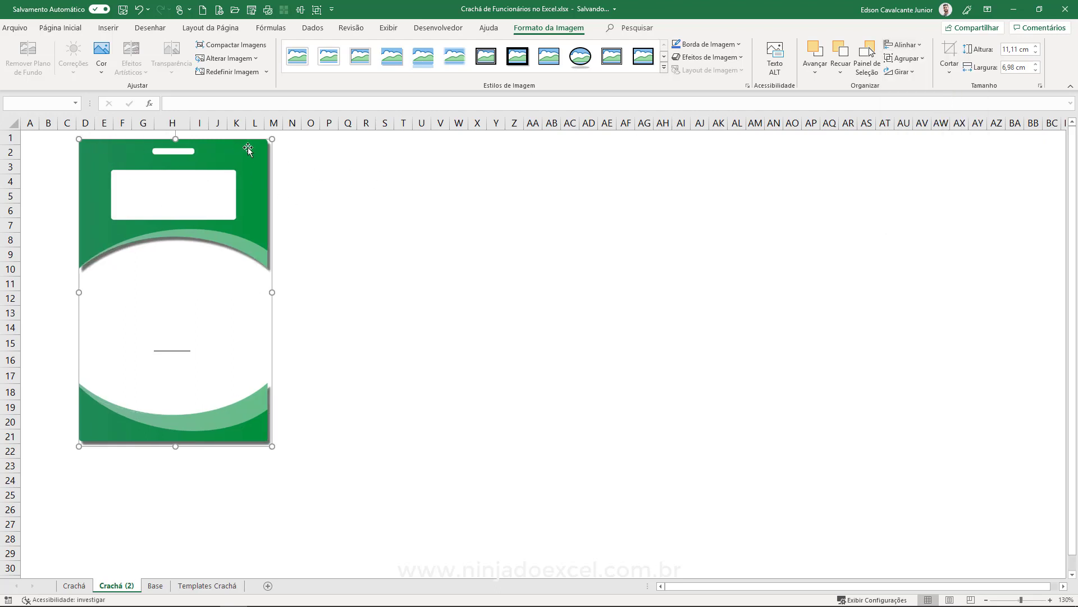
left_click(431, 224)
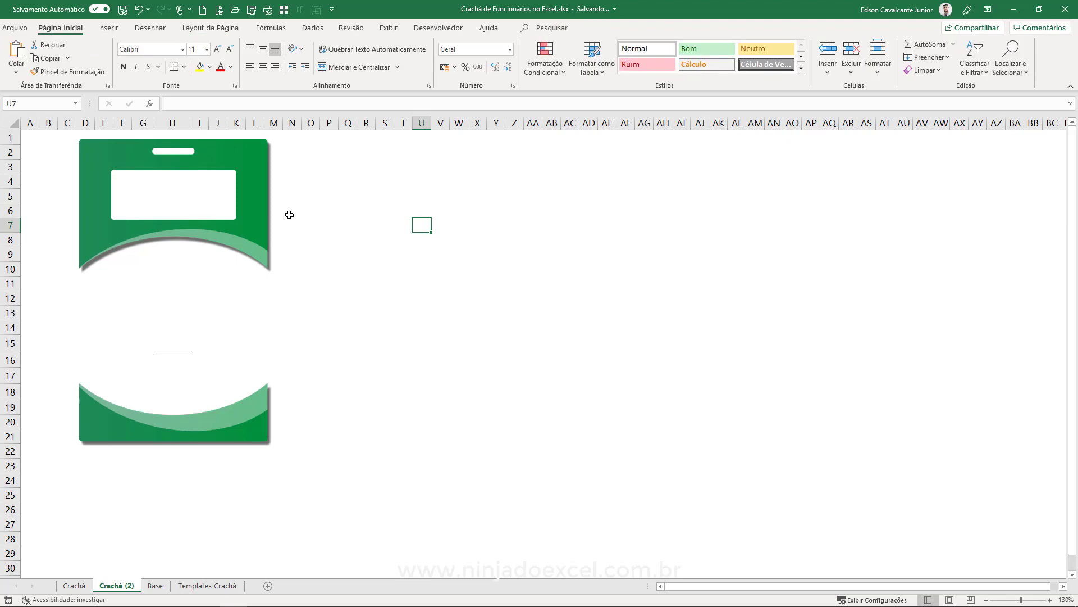
Crop away the top card's upper part down to about row 17, keeping the bottom band.
left_click(258, 218)
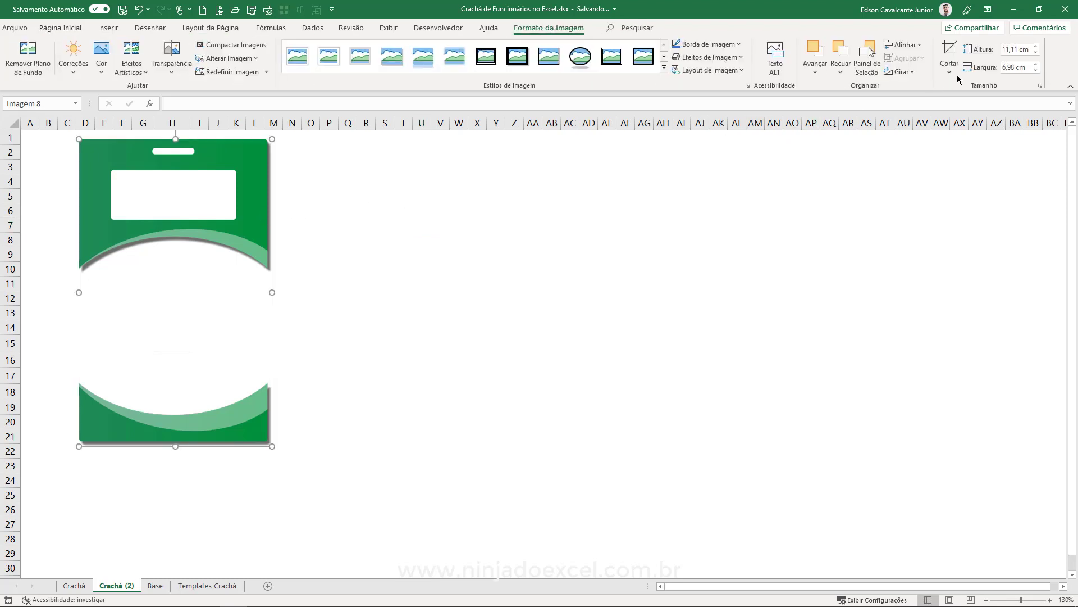
left_click(956, 57)
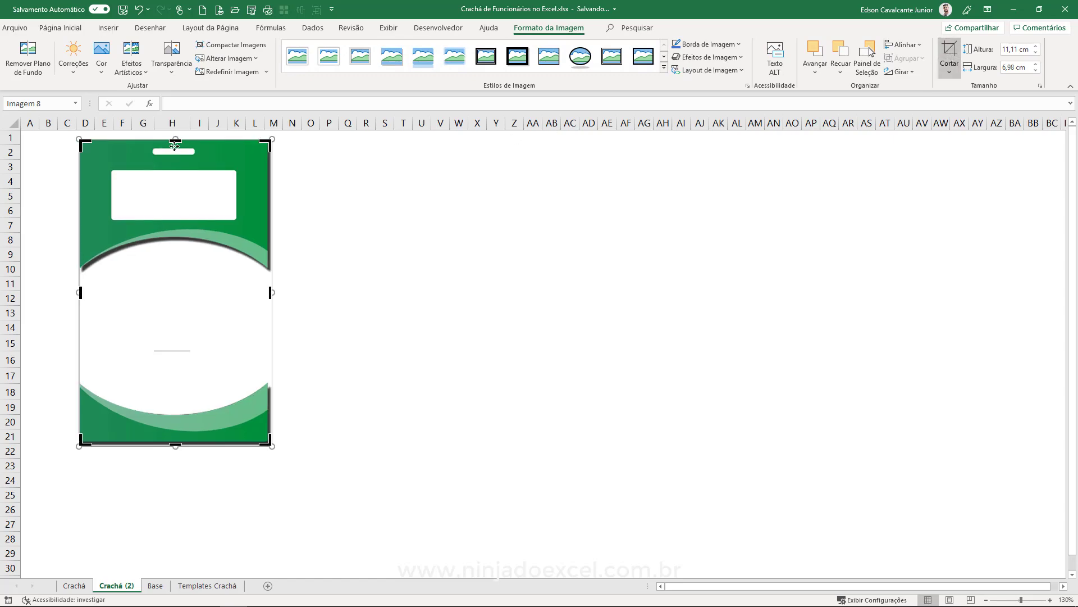
left_click_drag(175, 139, 193, 379)
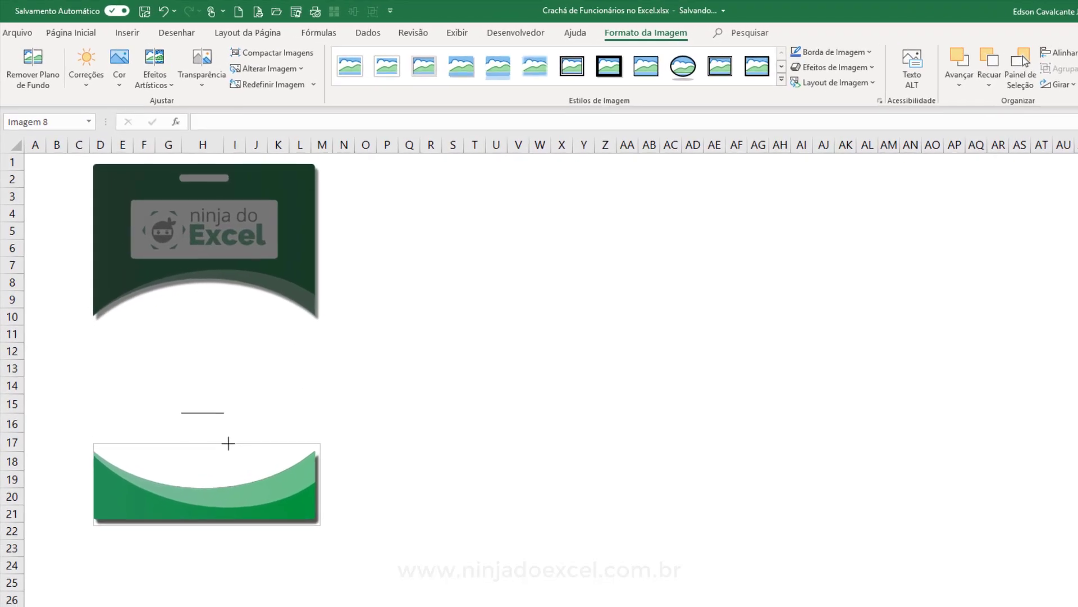
left_click_drag(227, 448, 219, 451)
left_click(409, 447)
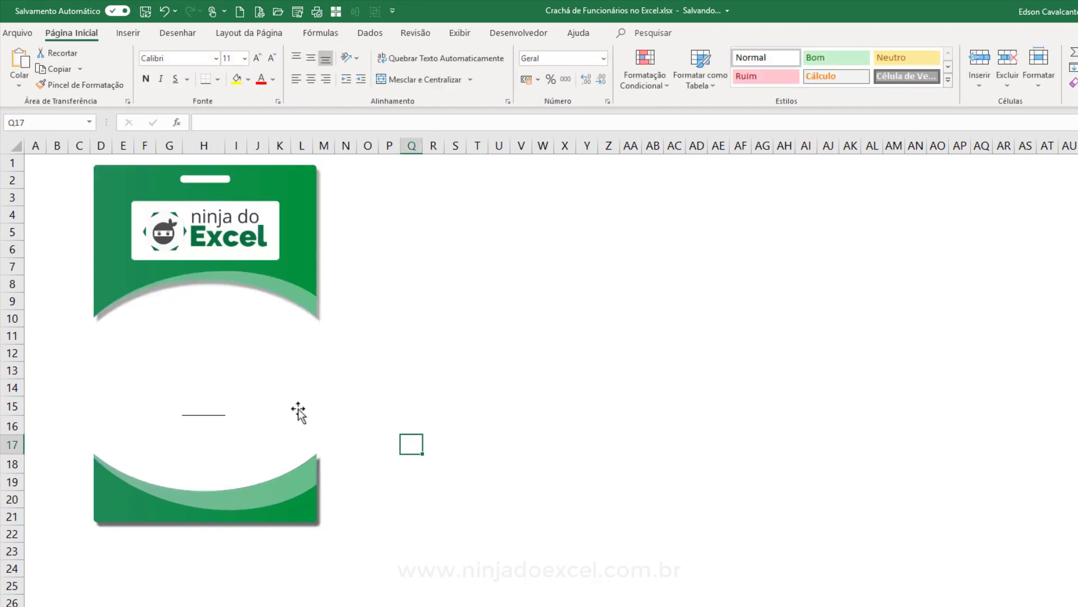
Crop the underlying badge picture's bottom up to row 10, keeping the green header and logo box.
left_click(269, 357)
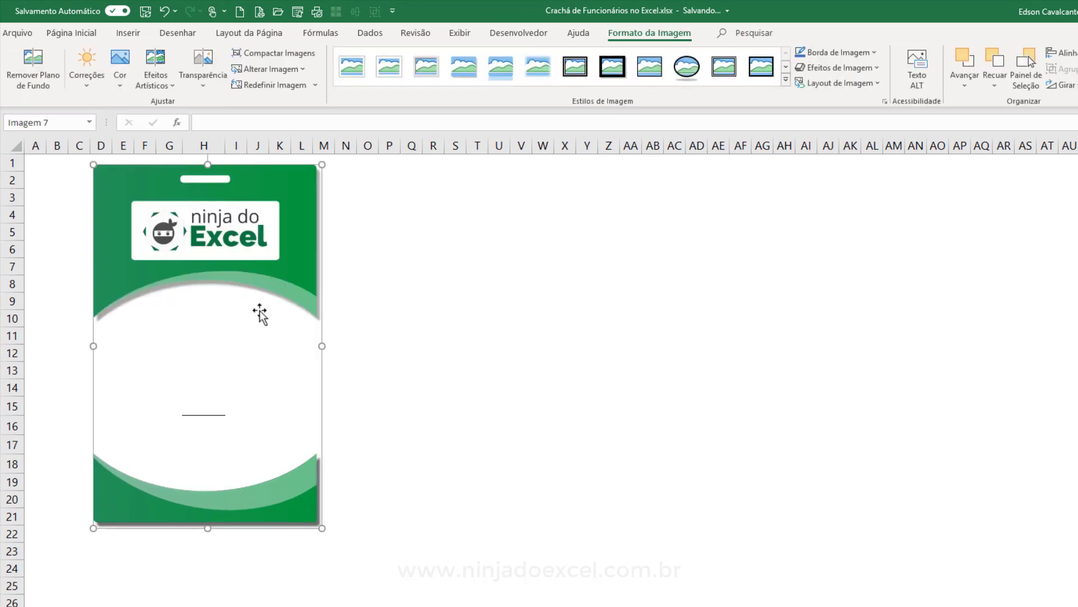
left_click(1076, 73)
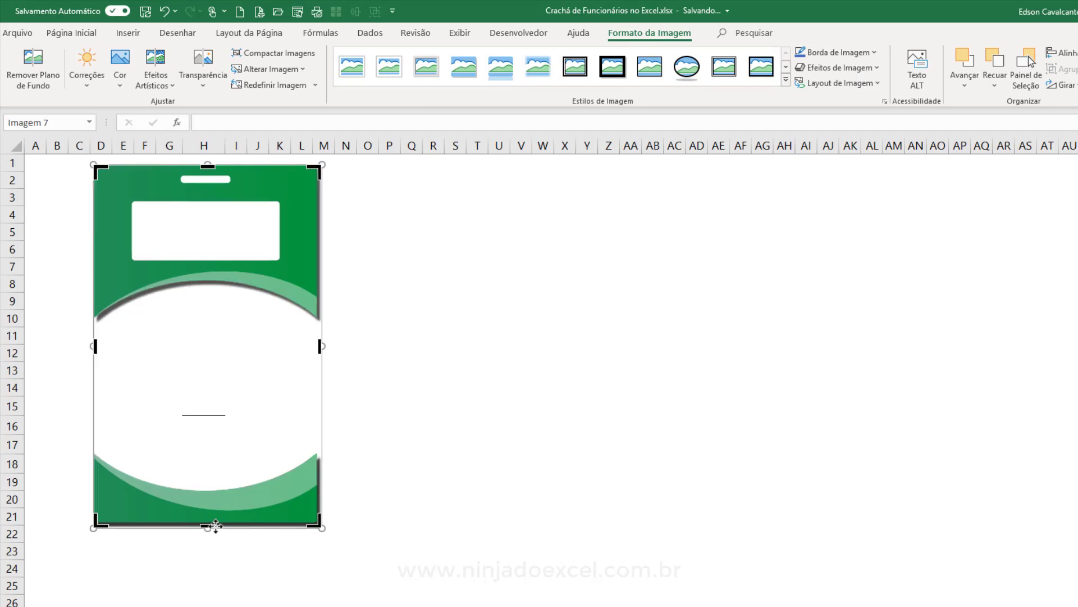
left_click_drag(214, 505, 258, 324)
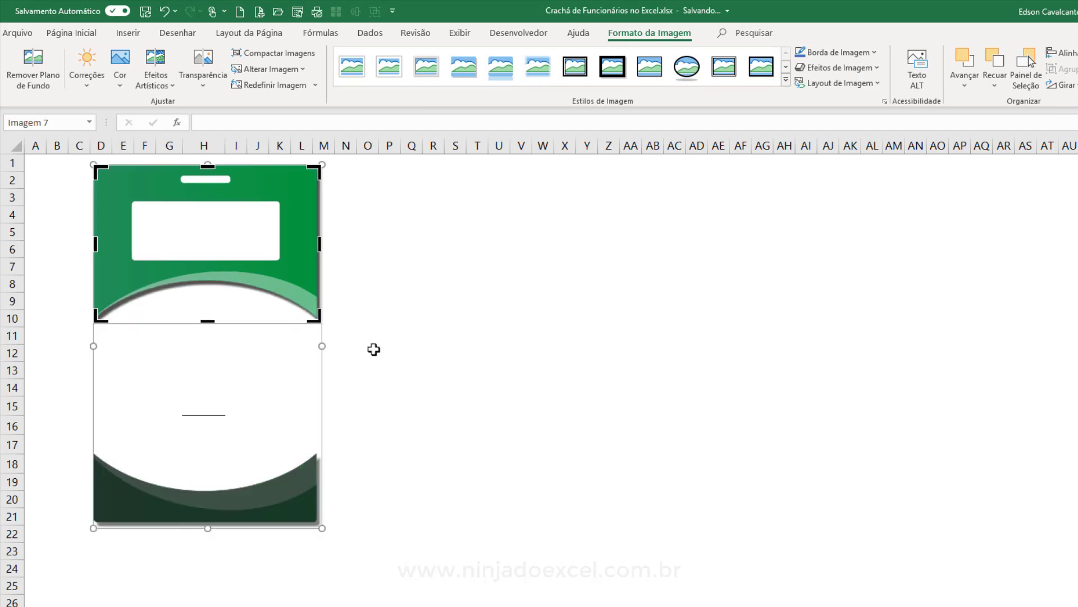
left_click(457, 365)
Check the badge's merged cells, then select H15 and remove its borders.
left_click(214, 387)
left_click(96, 399)
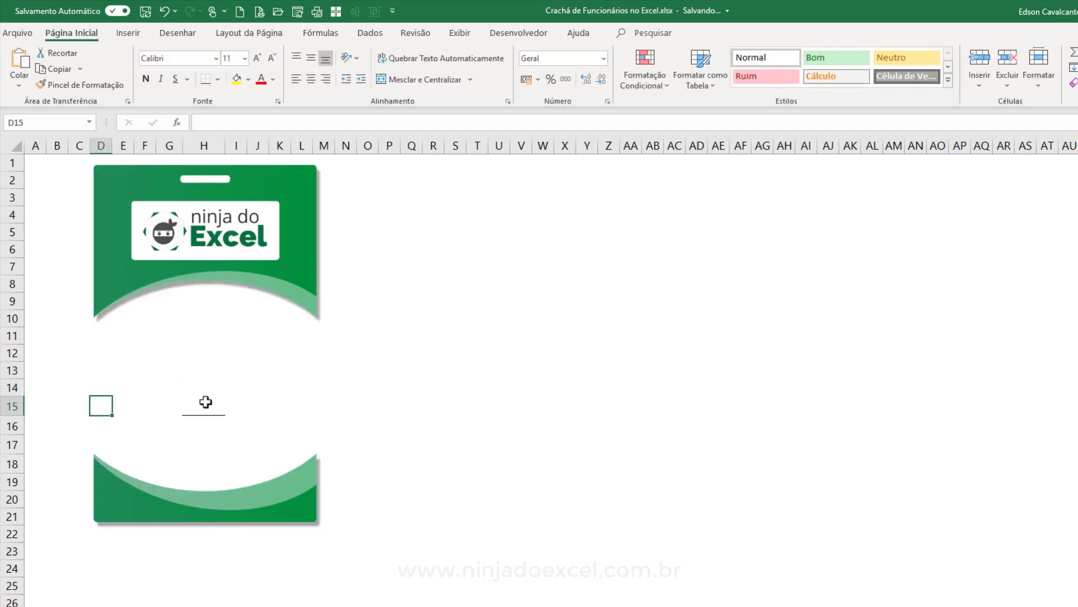
left_click(210, 402)
left_click(412, 387)
left_click(258, 352)
left_click(145, 388)
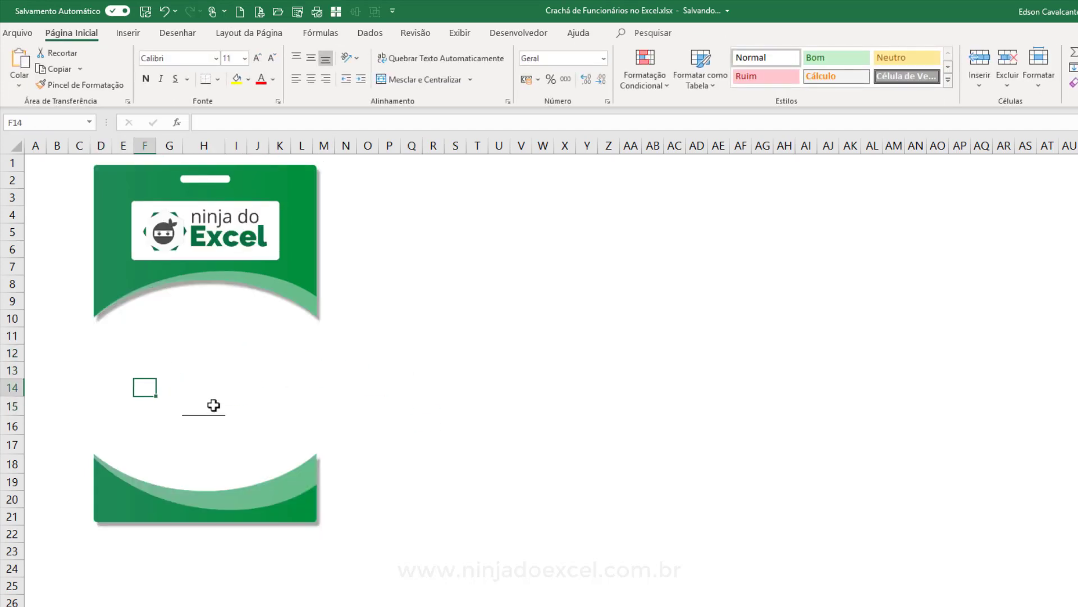
left_click(212, 405)
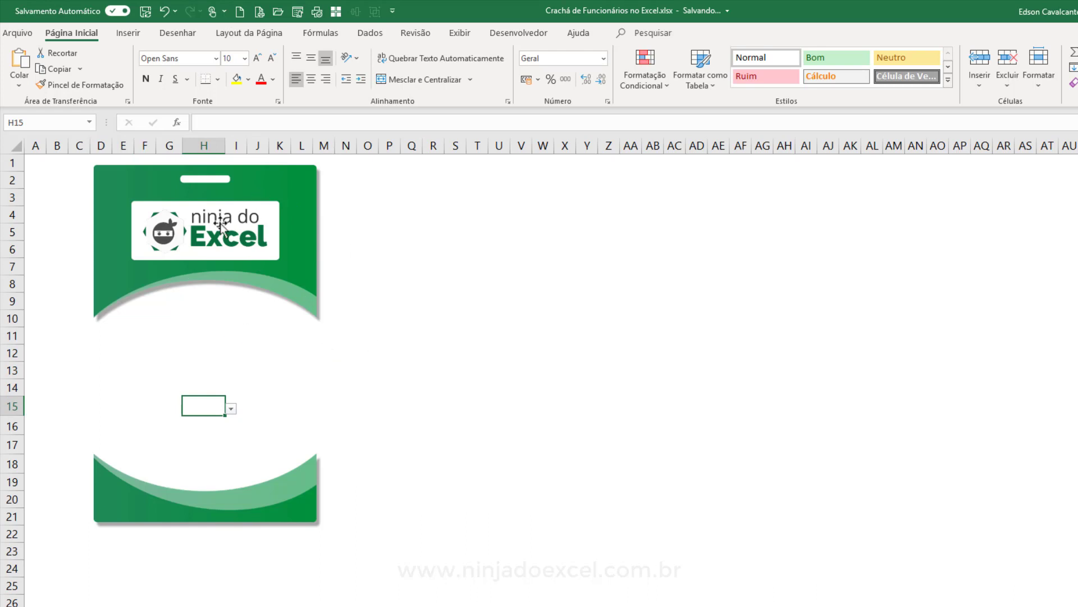
left_click(511, 351)
left_click(223, 414)
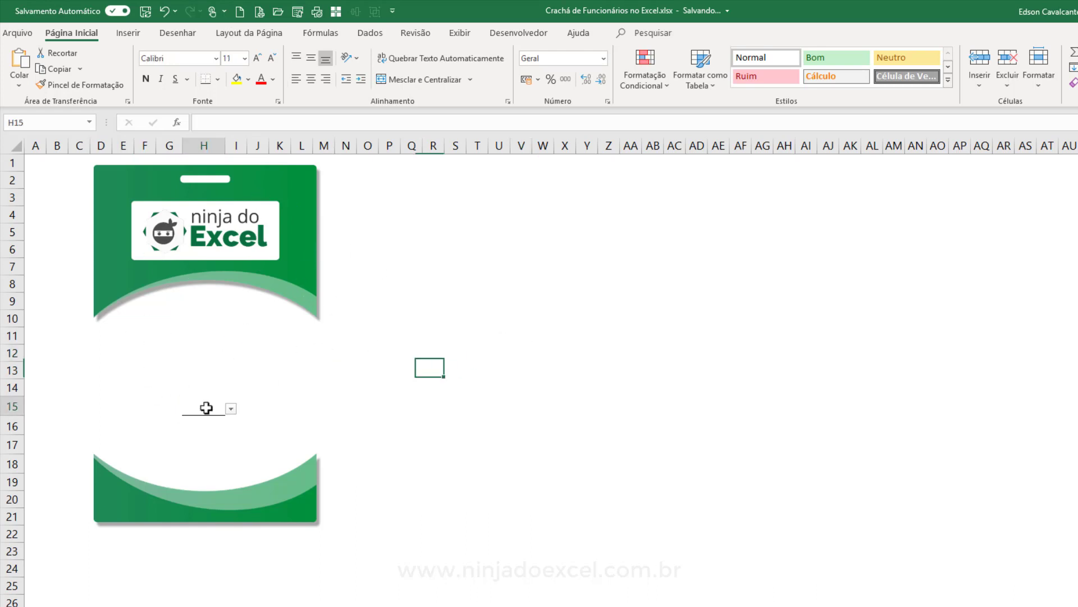
left_click(256, 405)
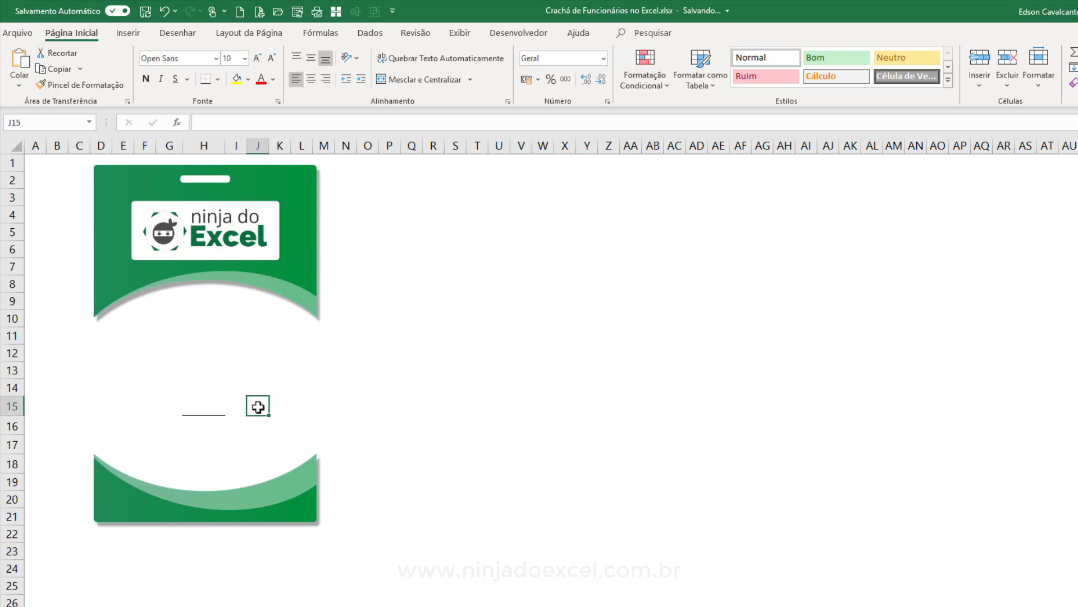
left_click(189, 422)
left_click(492, 404)
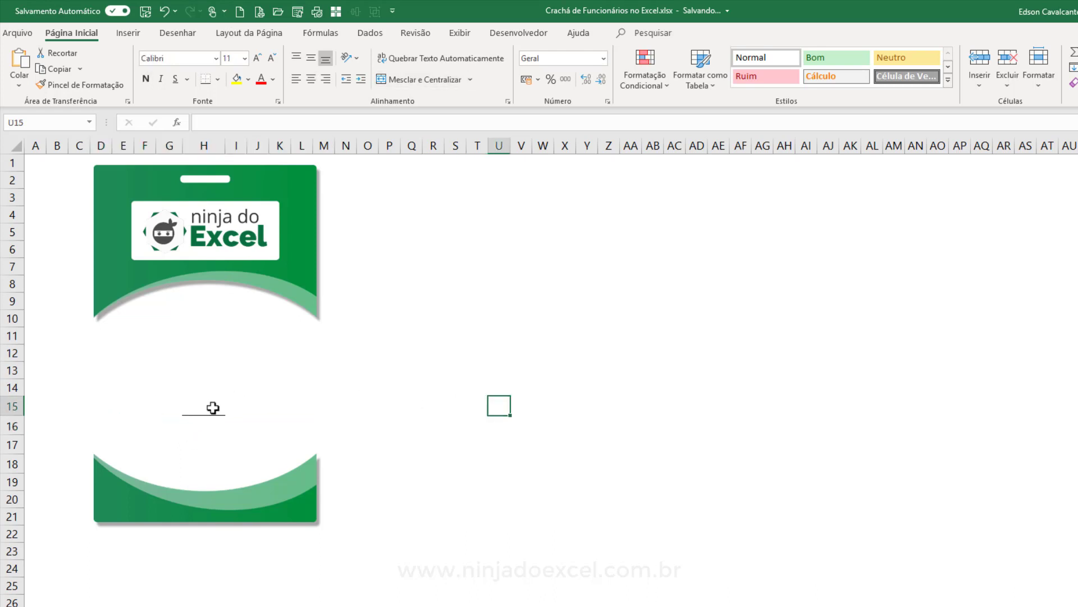
left_click(210, 407)
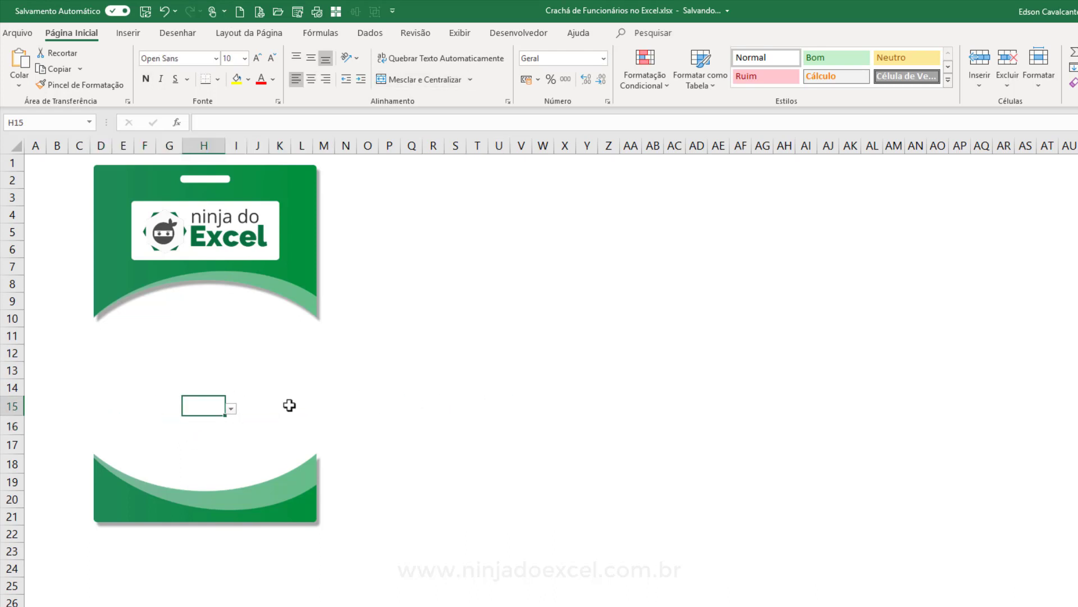
left_click(217, 78)
left_click(252, 192)
Clear H15's existing data validation by setting it to allow any value.
left_click(372, 33)
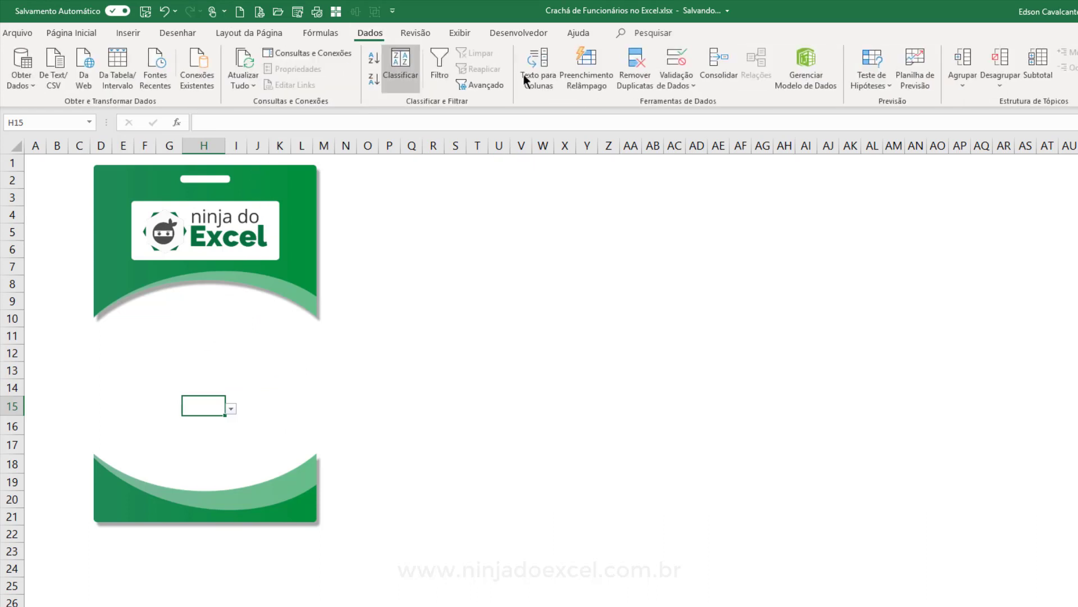
left_click(684, 82)
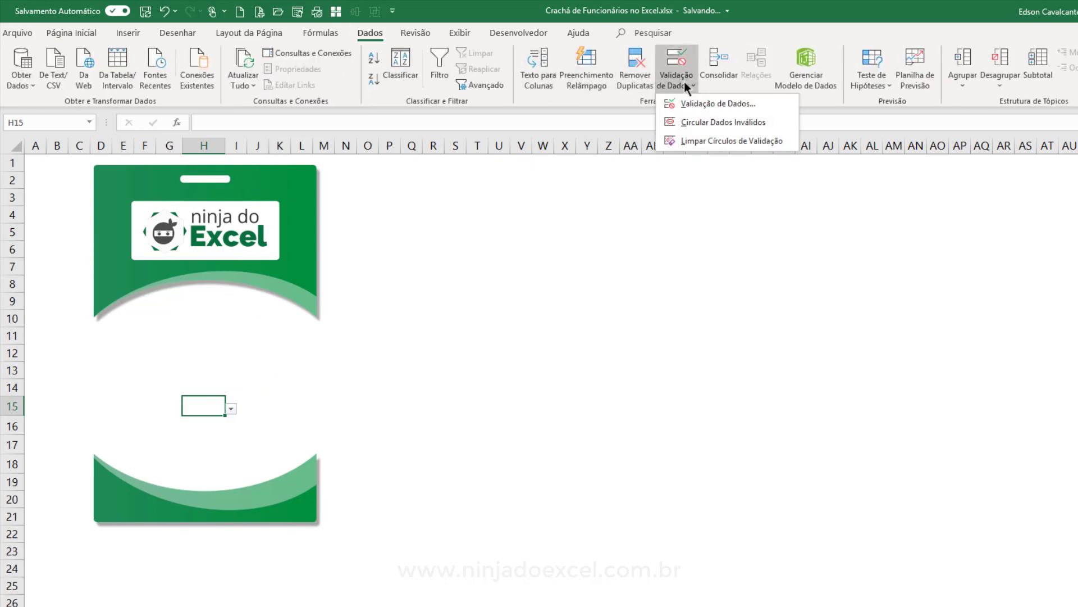
left_click(691, 103)
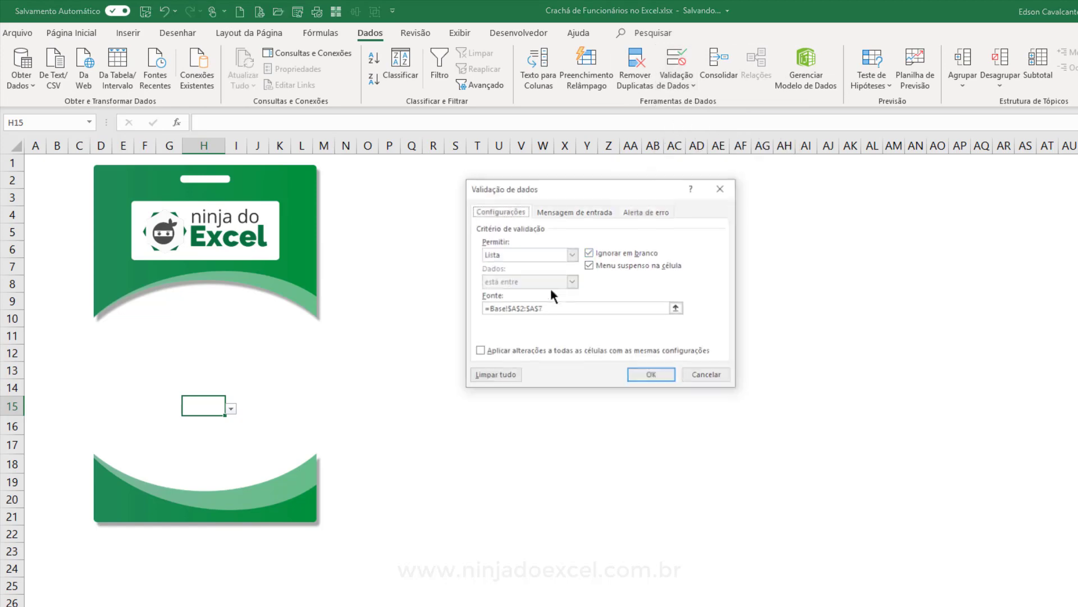
left_click(551, 255)
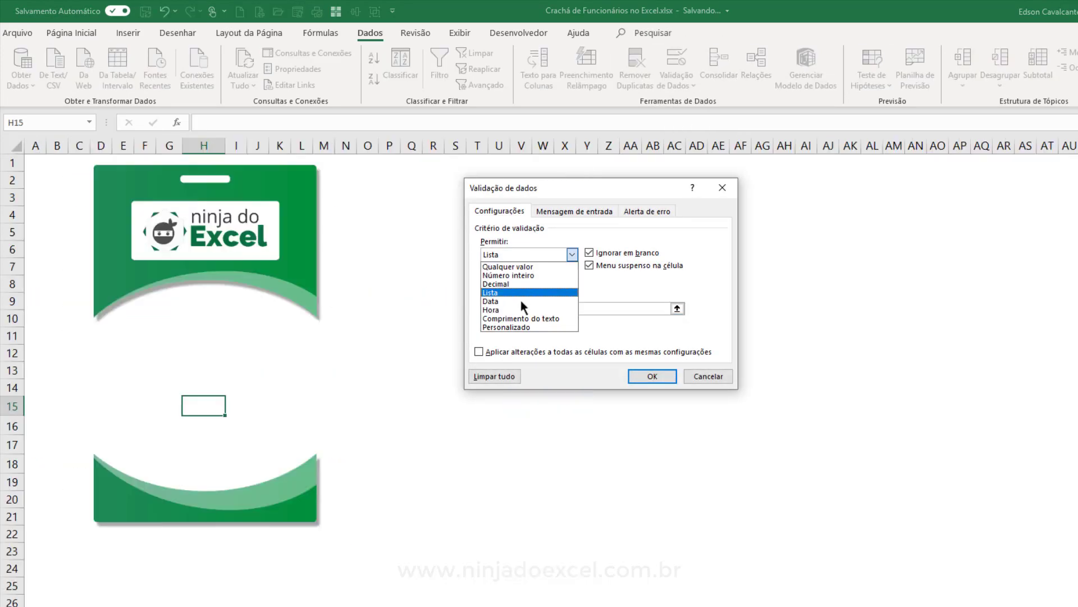
left_click(530, 265)
left_click(667, 379)
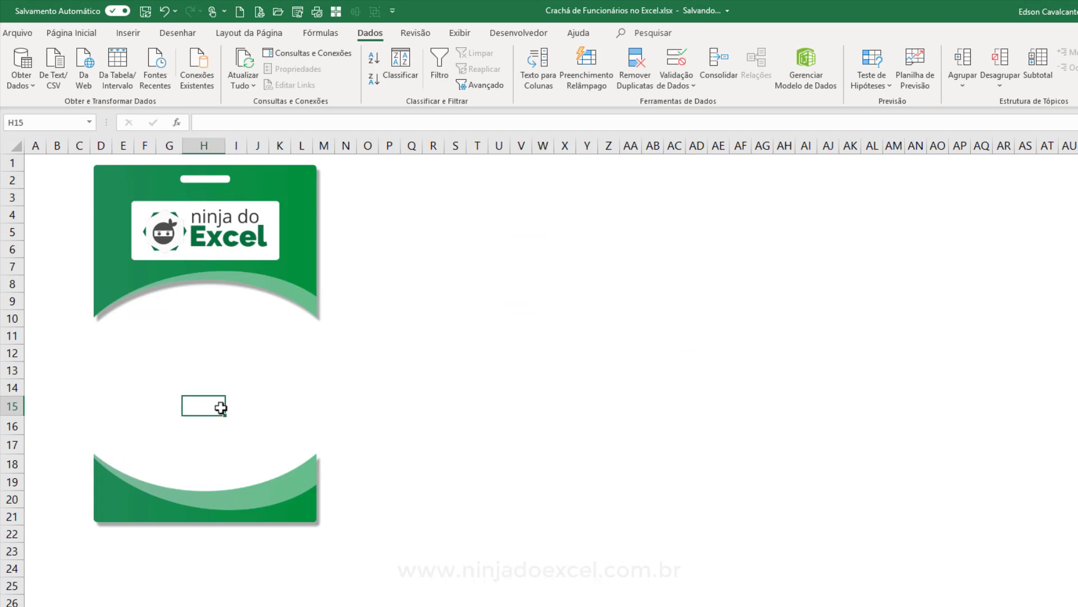
Restrict H15 to a List sourced from Base!$A$2:$A$7 and test the new dropdown.
left_click(676, 59)
left_click(572, 254)
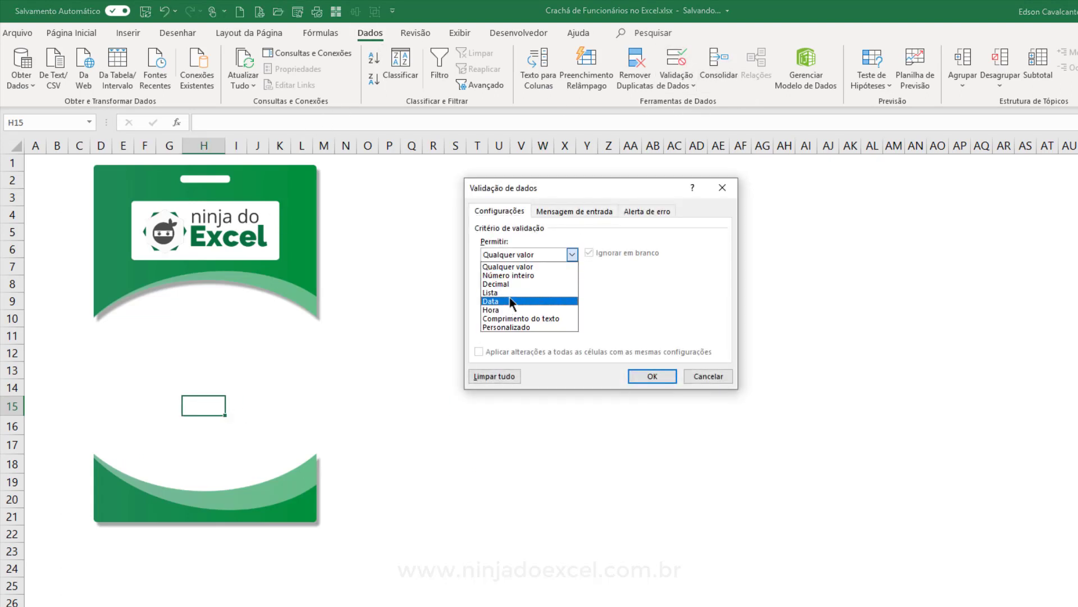
left_click(510, 300)
key("alt+Down")
left_click(510, 292)
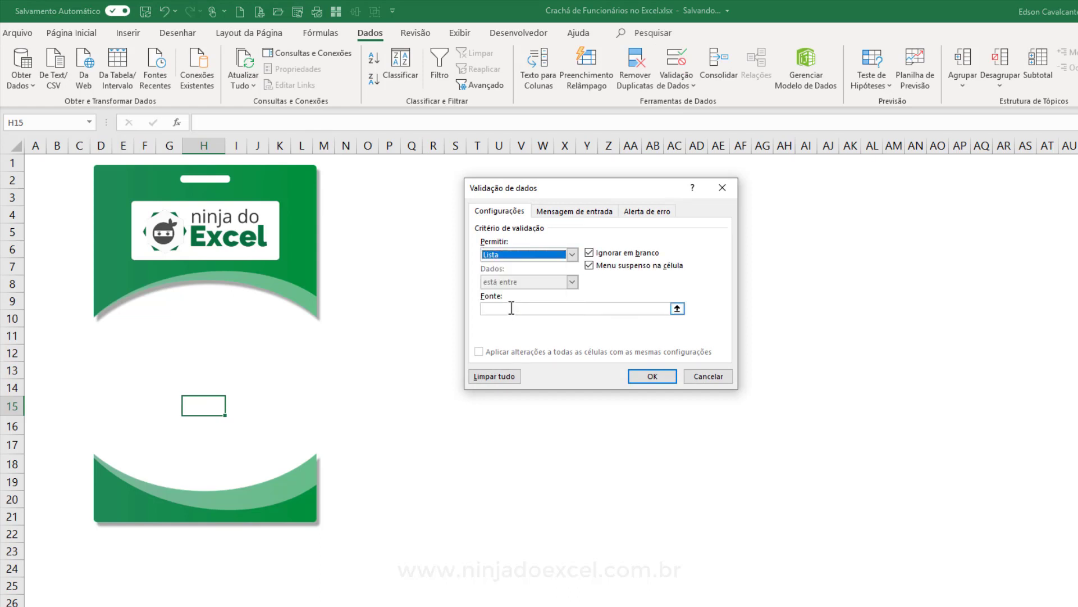
left_click(502, 308)
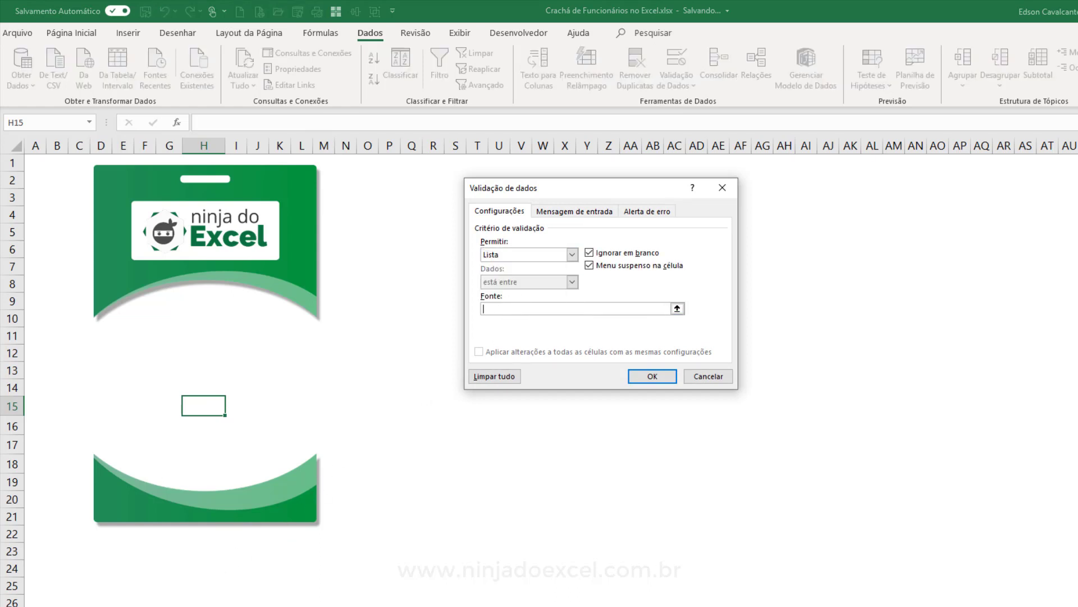
left_click(217, 582)
left_click_drag(48, 242, 44, 602)
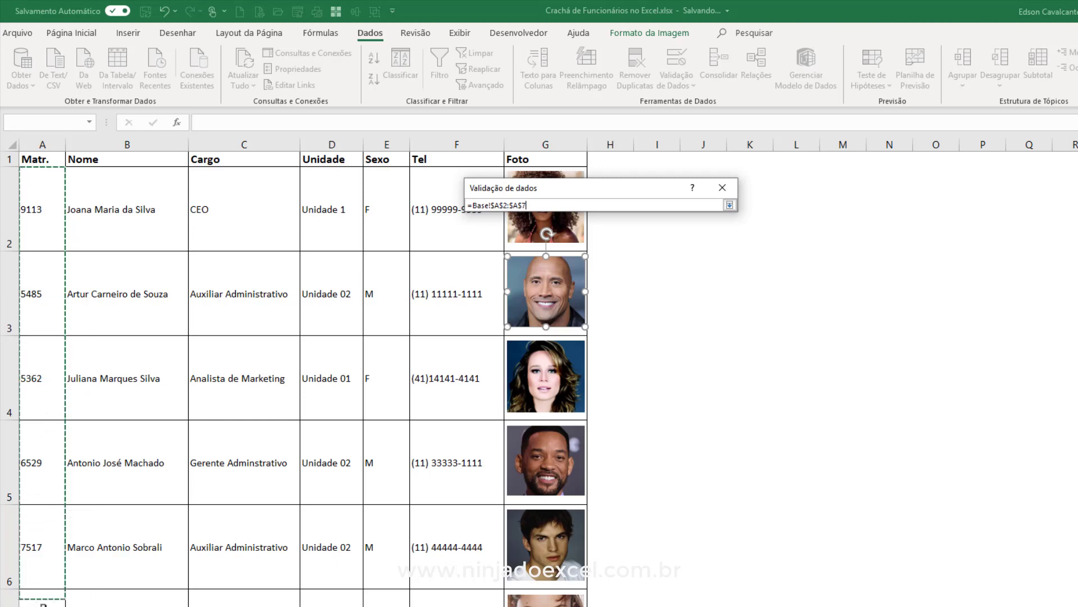
key("Return")
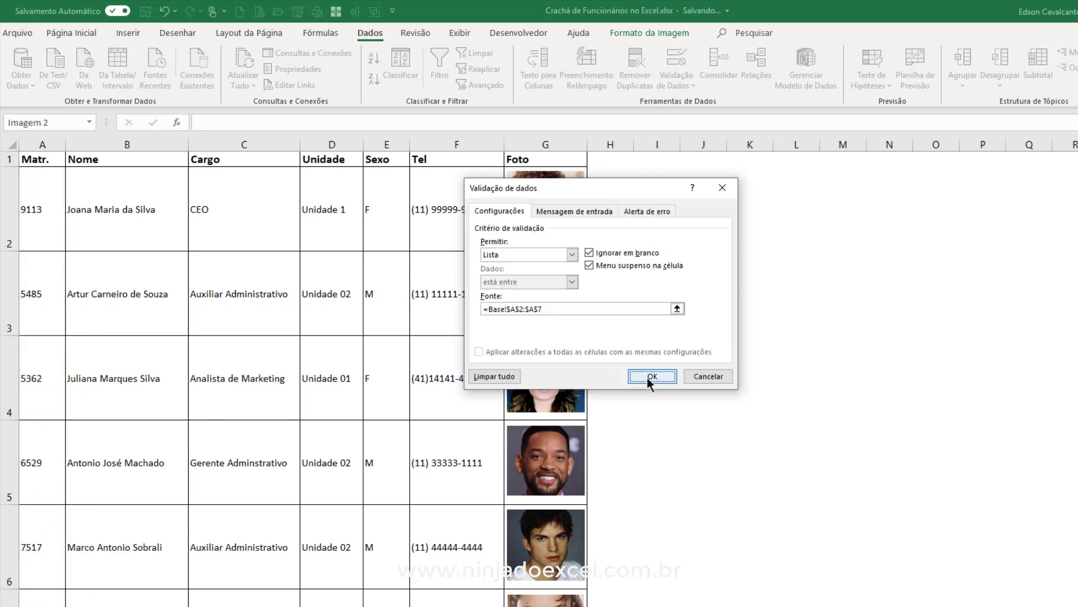
left_click(652, 376)
left_click(231, 409)
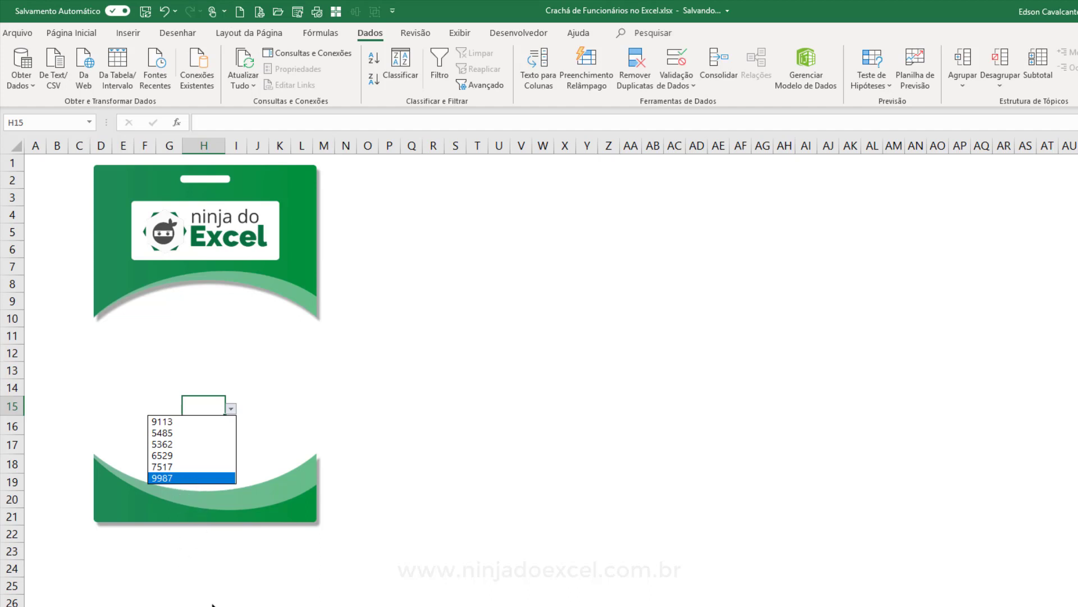
key("Escape")
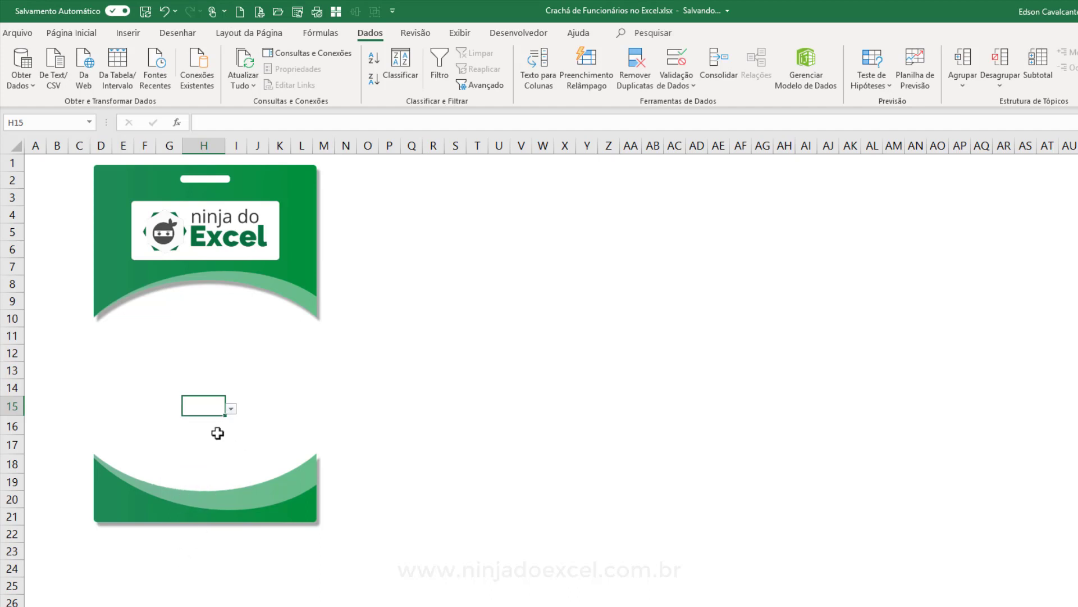
left_click(206, 426)
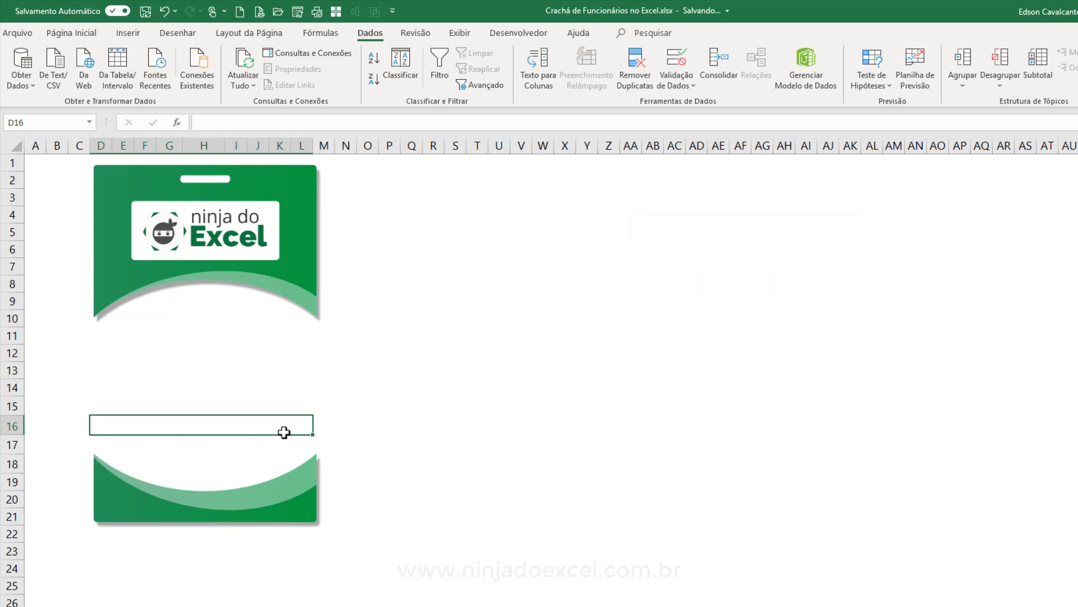
In H16 enter =ÍNDICE(Base!$B$2:$B$7;CORRESP('Crachá (2)'!H15;Base!$A$2:$A$7;0)) to look up the name.
type("=")
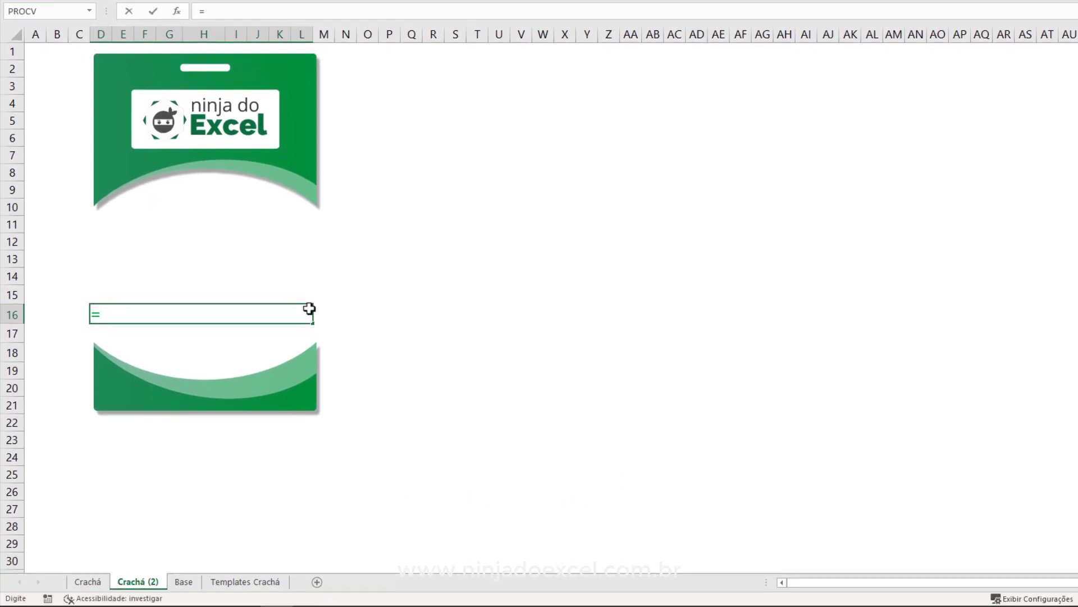
type("ÍN")
key("Tab")
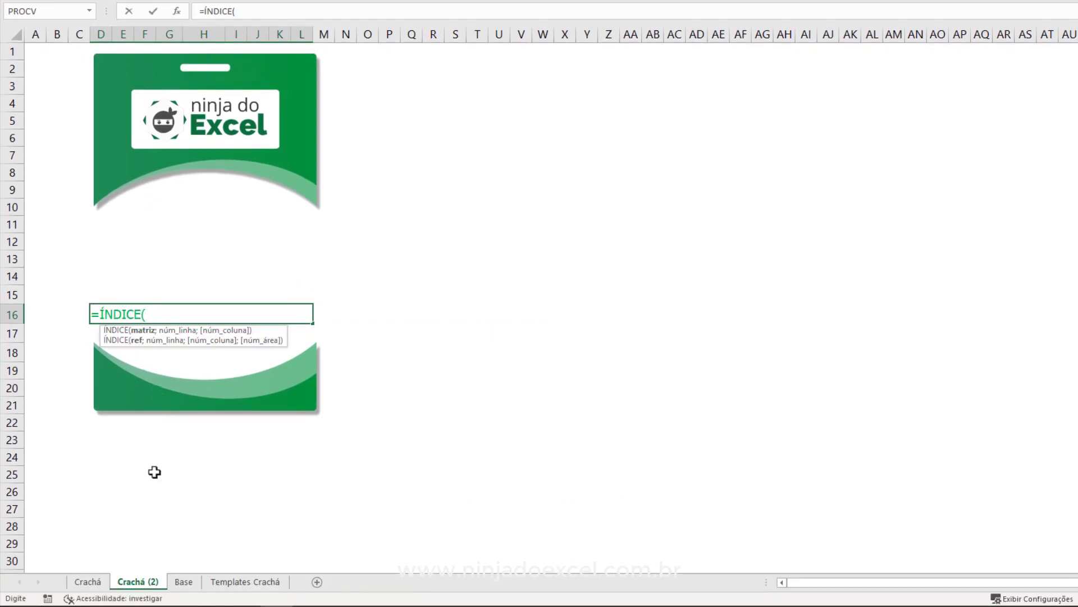
left_click(185, 582)
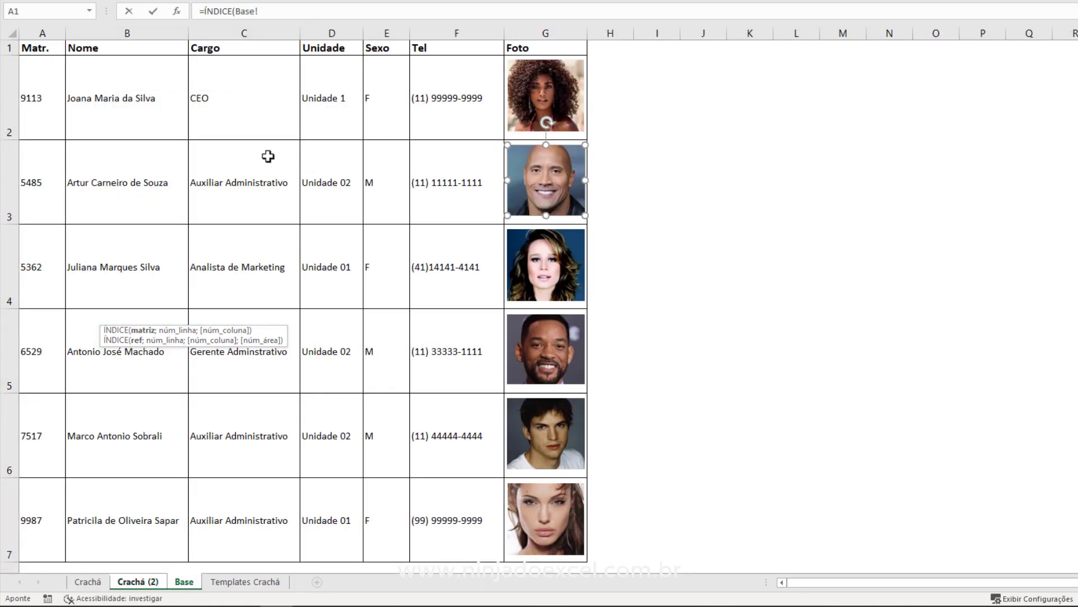
mouse_move(169, 93)
left_mouse_down()
mouse_move(153, 395)
mouse_move(160, 499)
left_mouse_up()
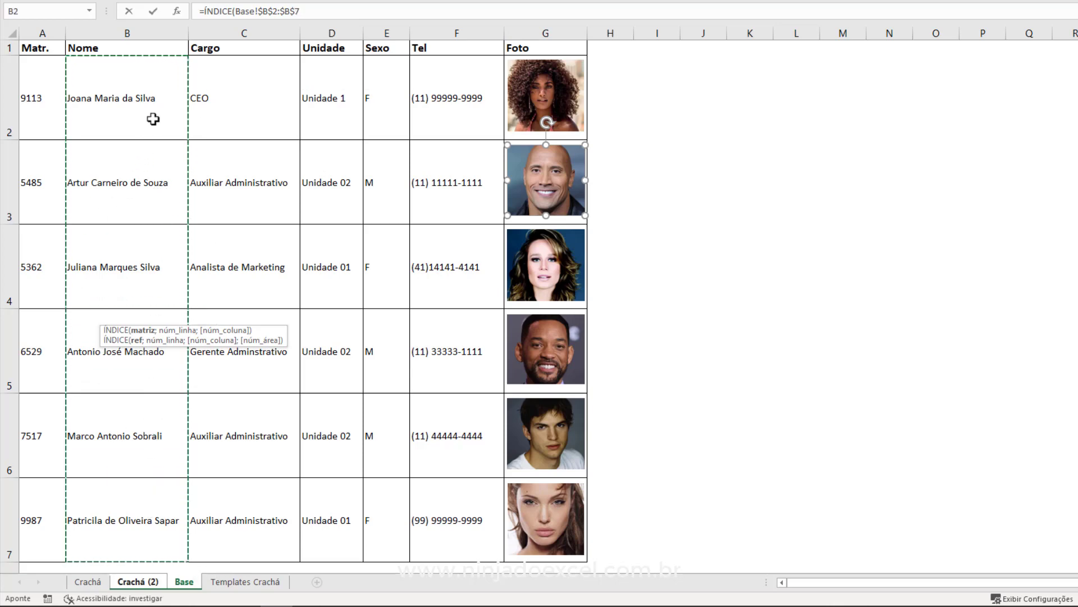
type(";")
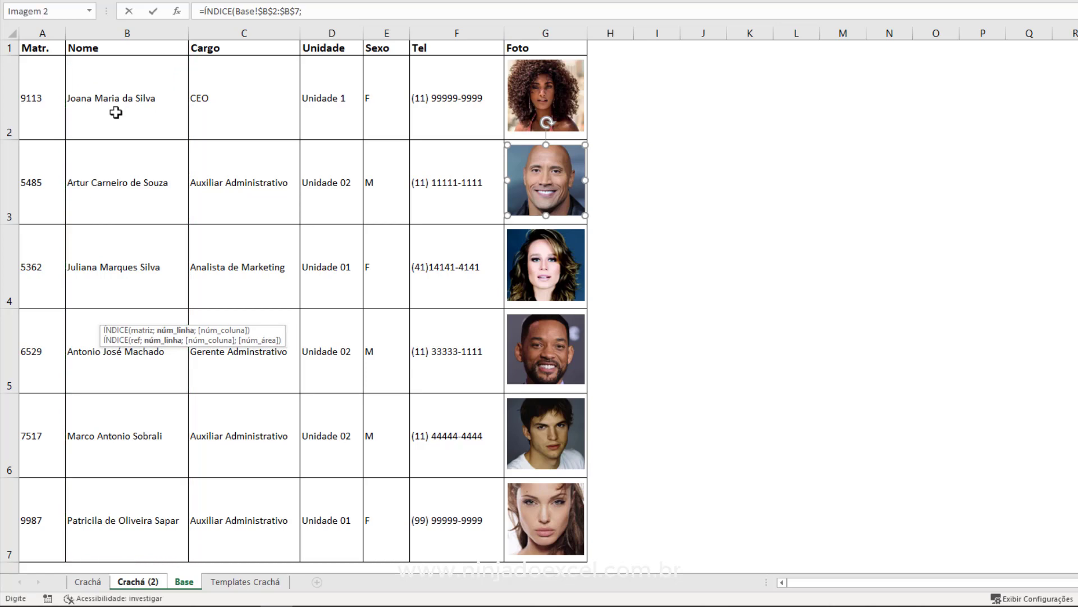
type("COR")
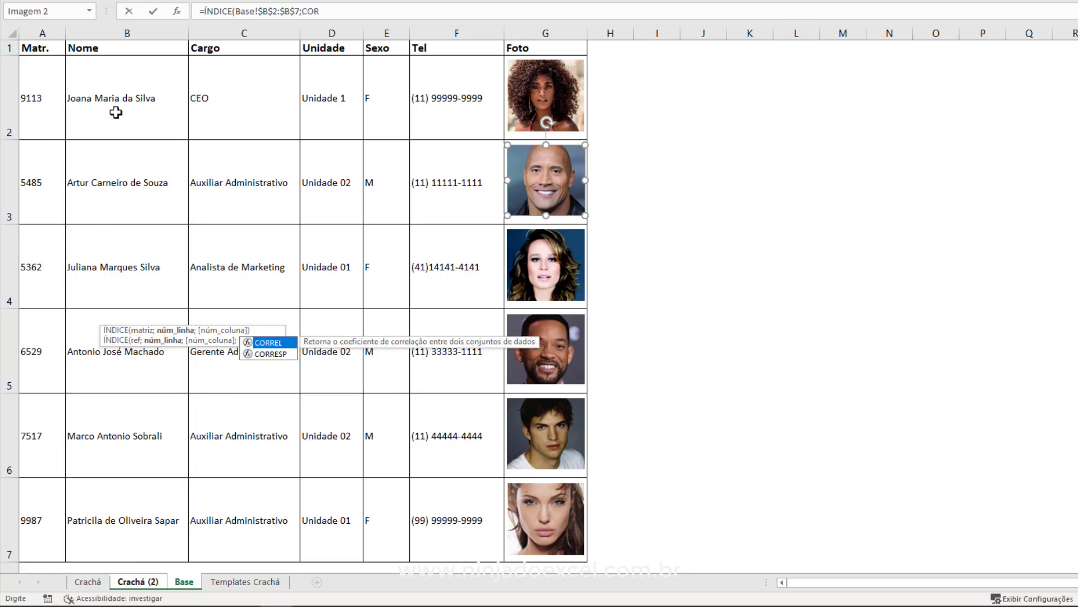
type("RESP")
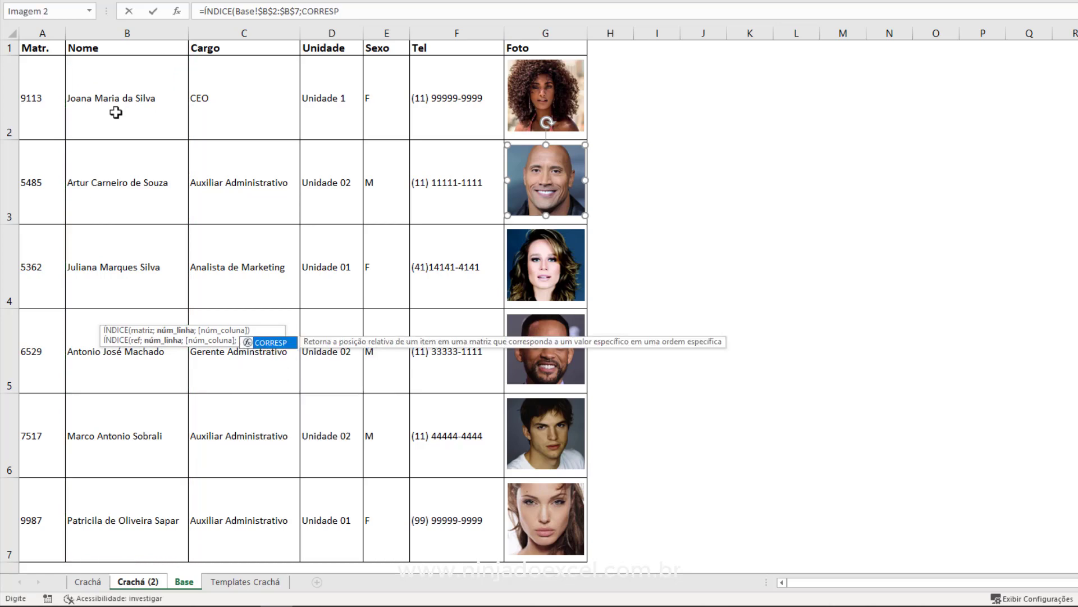
key("Tab")
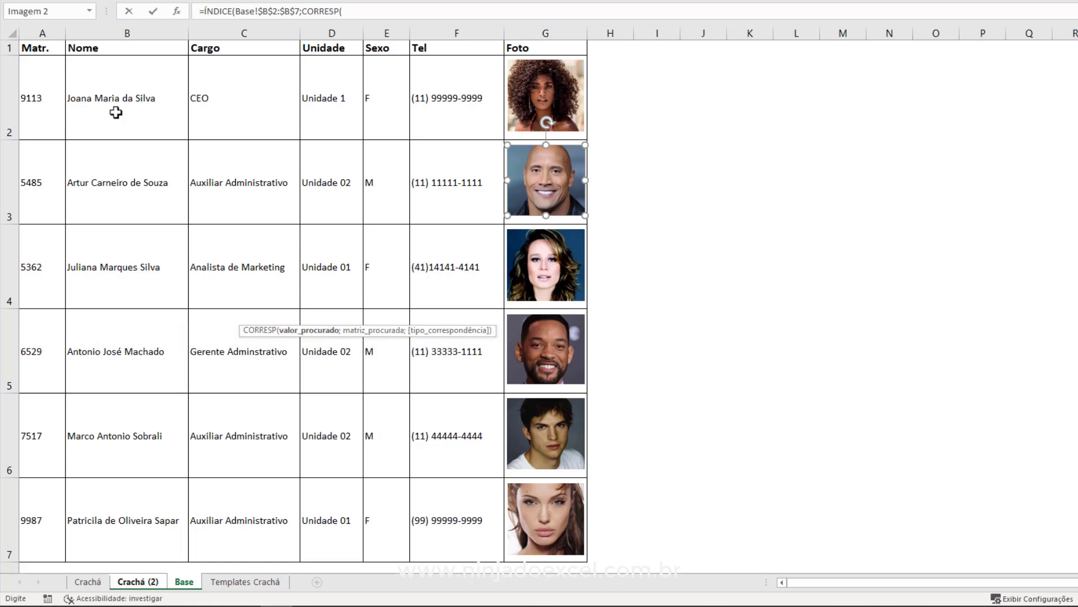
left_click(152, 583)
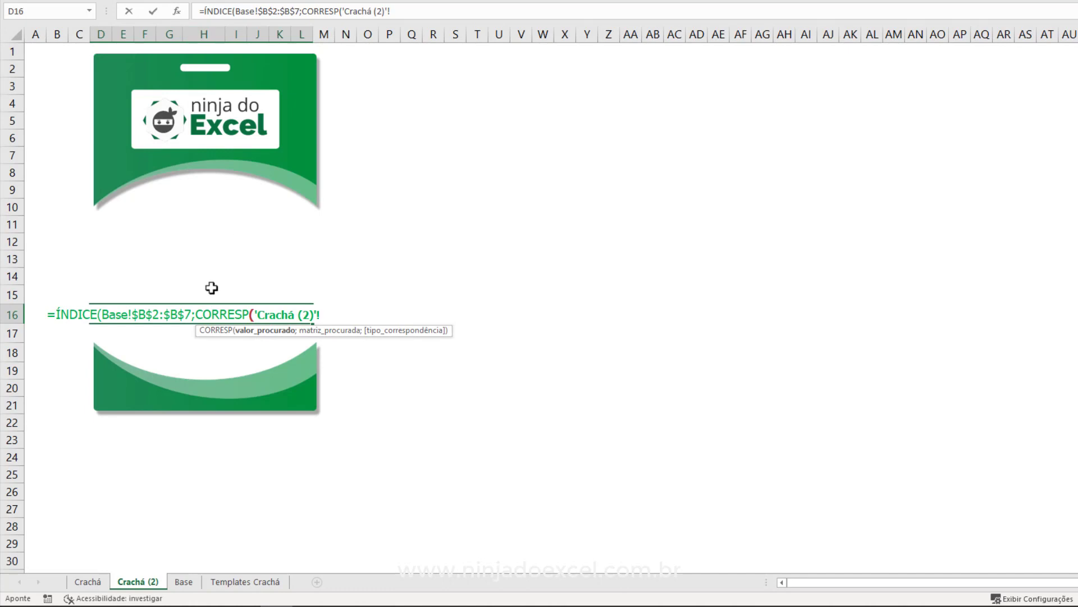
left_click(210, 296)
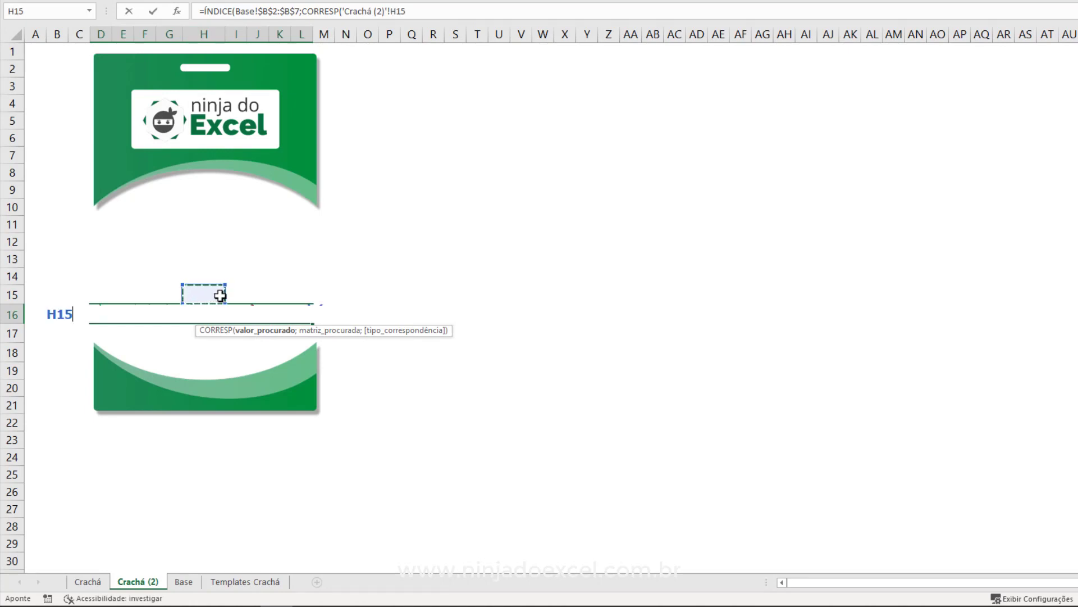
type(";")
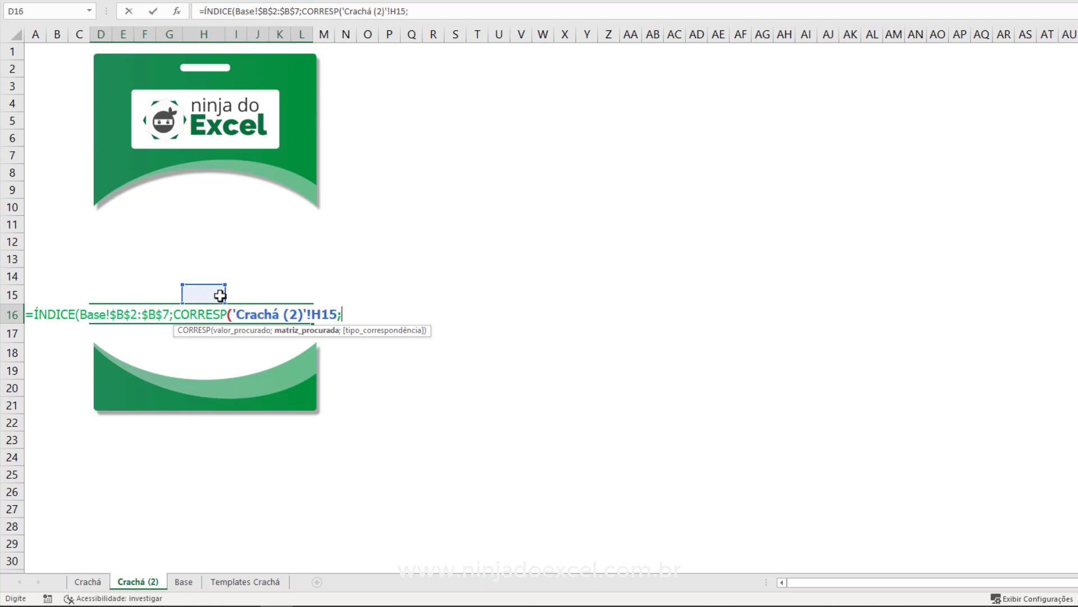
left_click(185, 582)
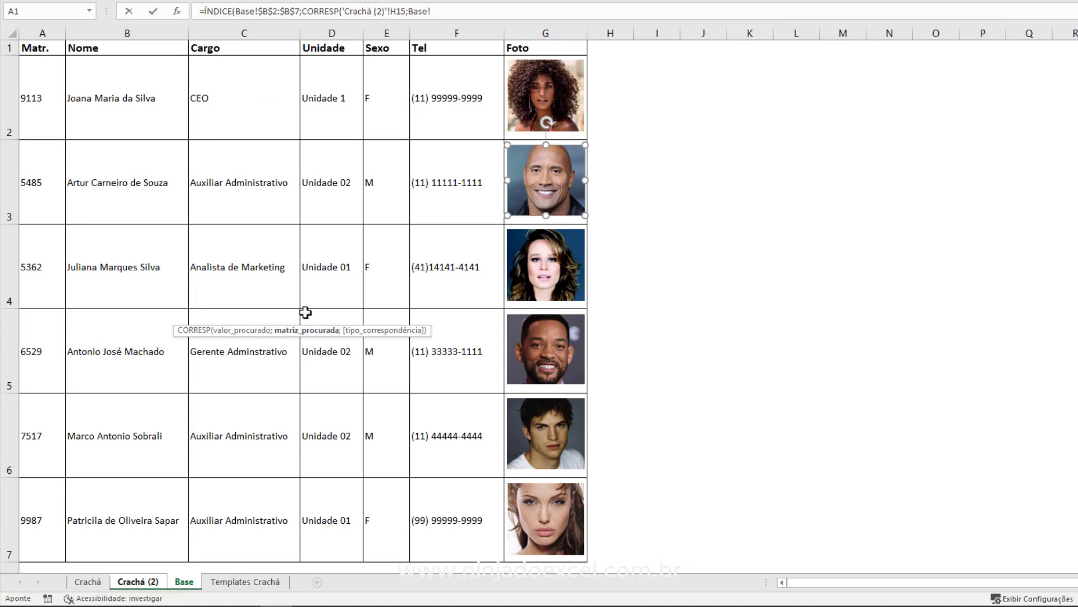
mouse_move(41, 89)
left_mouse_down()
mouse_move(56, 449)
mouse_move(22, 497)
left_mouse_up()
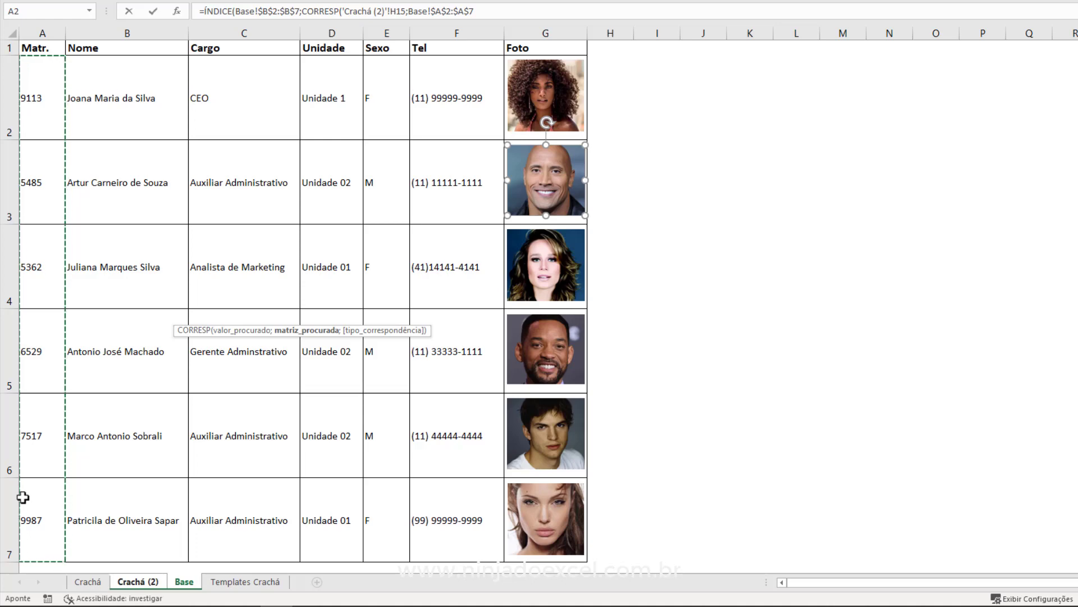
type(";0")
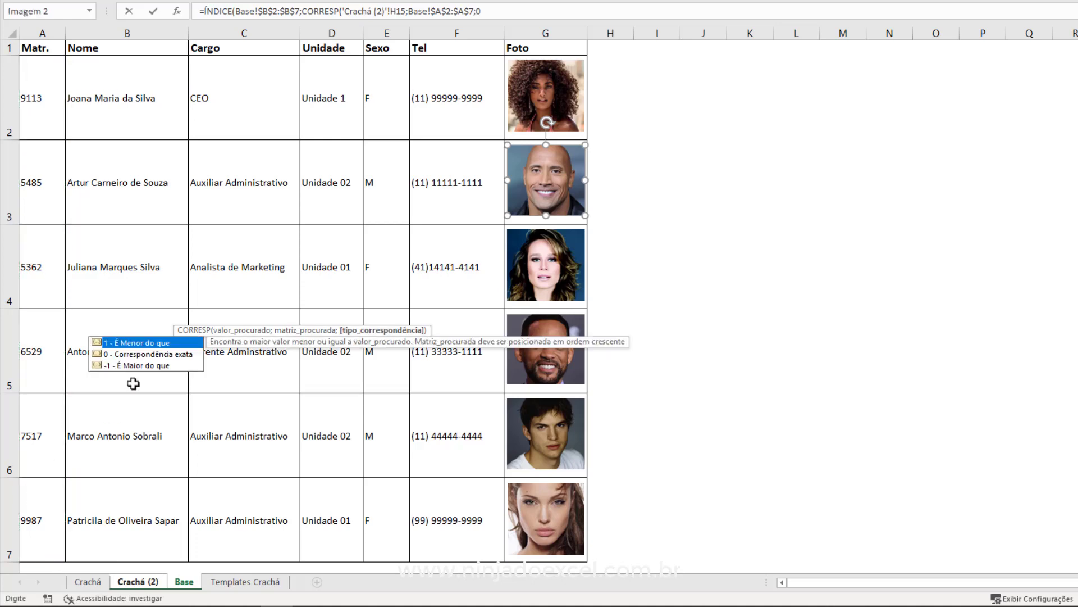
type("))")
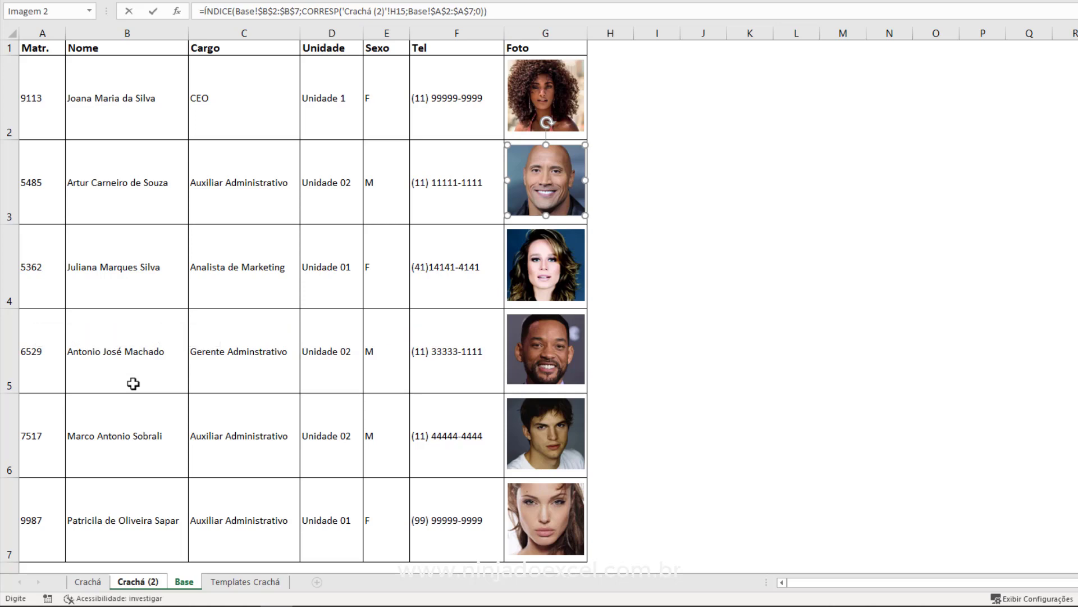
key("Return")
Try matrículas 5485 and 5362 from the H15 dropdown, then settle on 6529.
left_click(191, 296)
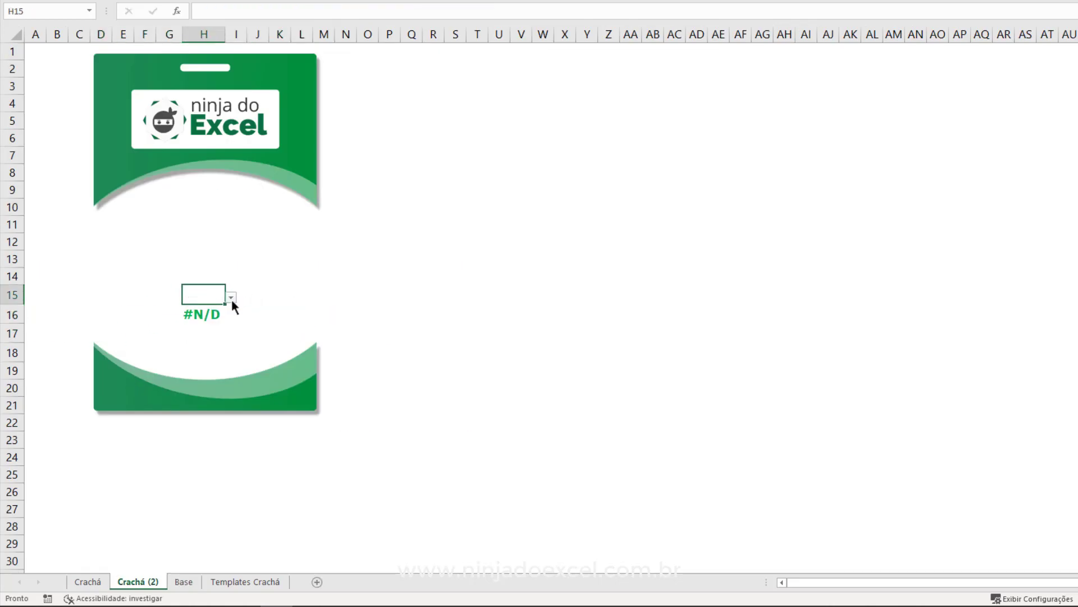
left_click(231, 297)
left_click(185, 321)
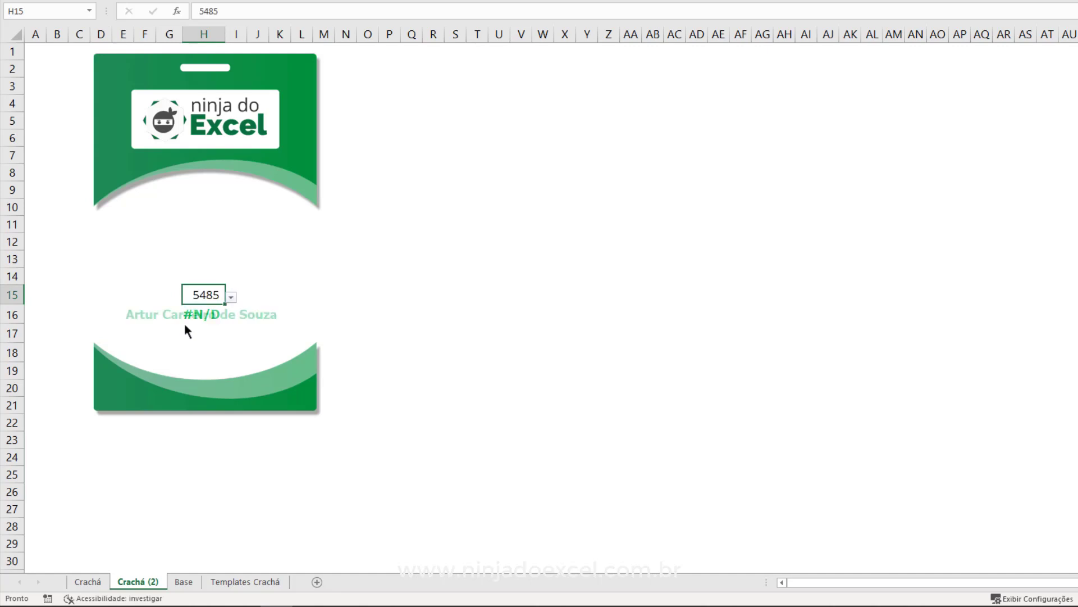
left_click(231, 297)
left_click(216, 316)
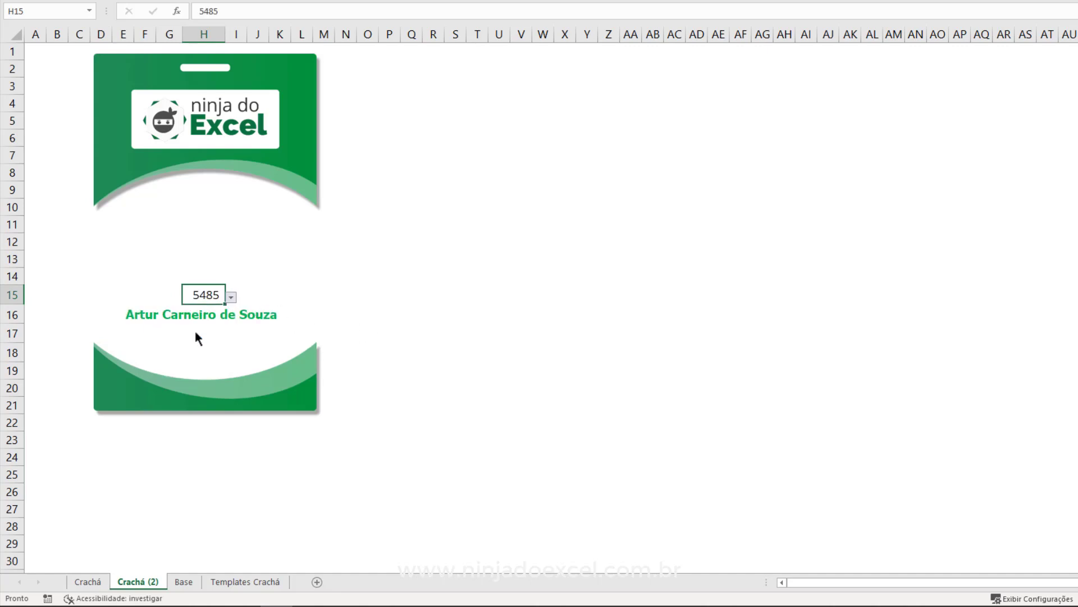
left_click(231, 297)
left_click(202, 339)
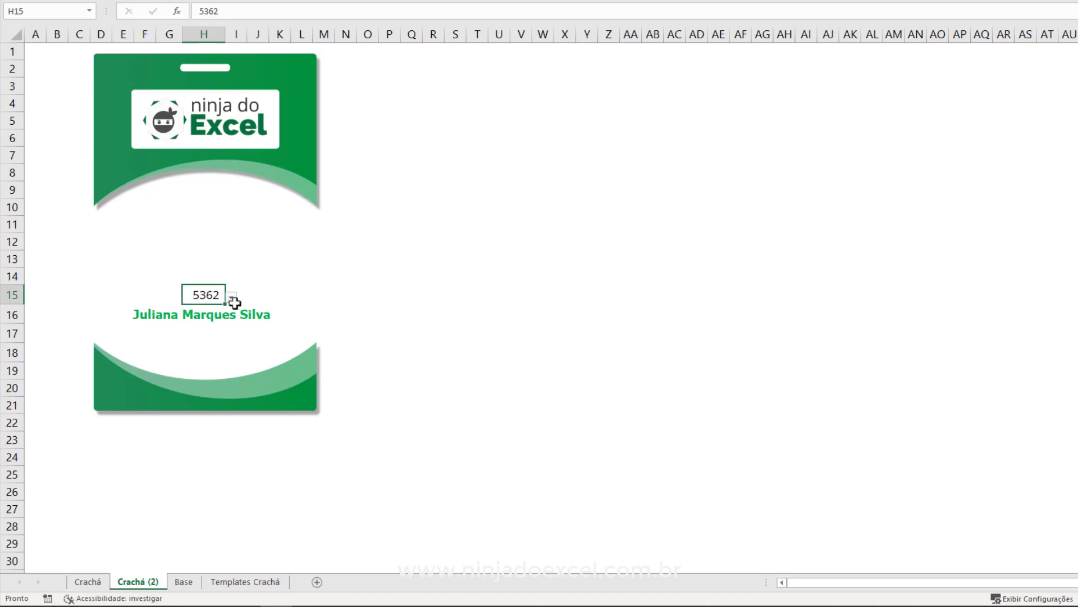
left_click(234, 302)
left_click(219, 293)
left_click(231, 297)
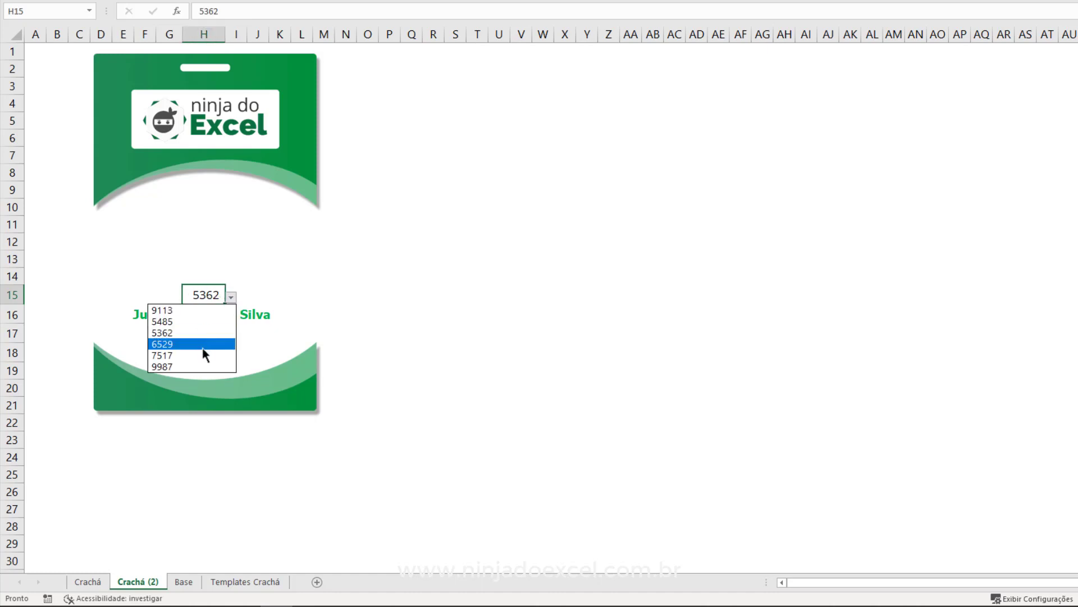
left_click(202, 344)
left_click(203, 330)
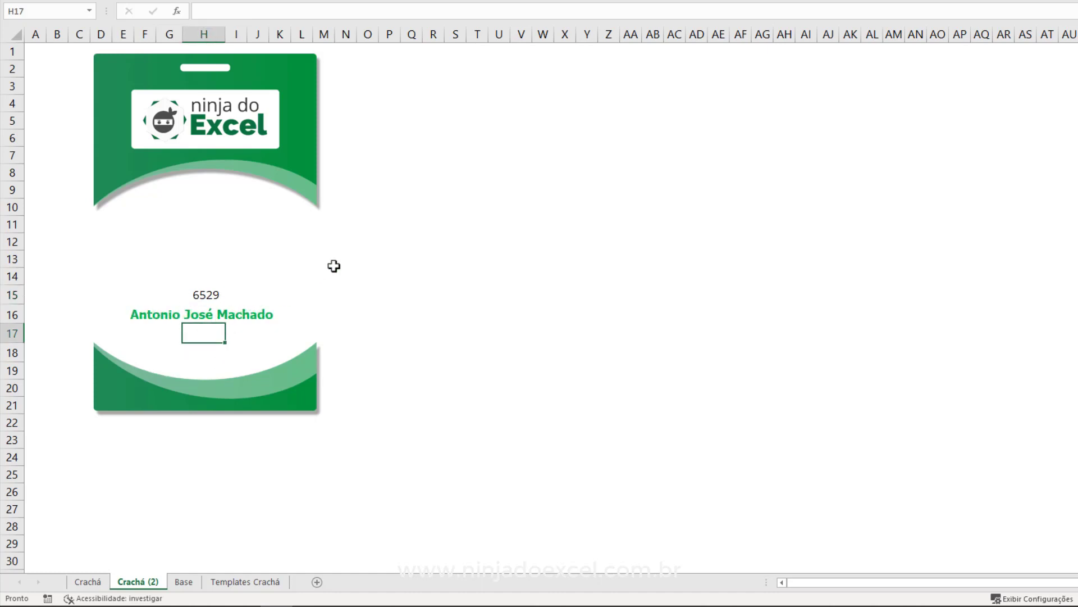
In H17 enter =ÍNDICE(Base!$C$2:$C$7;CORRESP('Crachá (2)'!H15;Base!$A$2:$A$7;0)) for the cargo.
type("=ÍN")
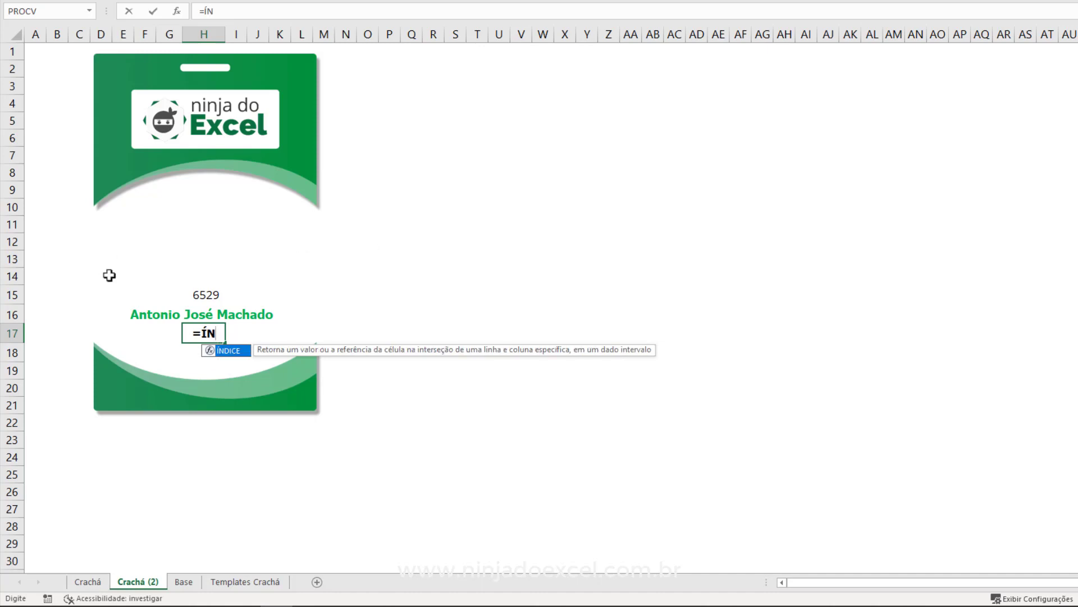
key("Tab")
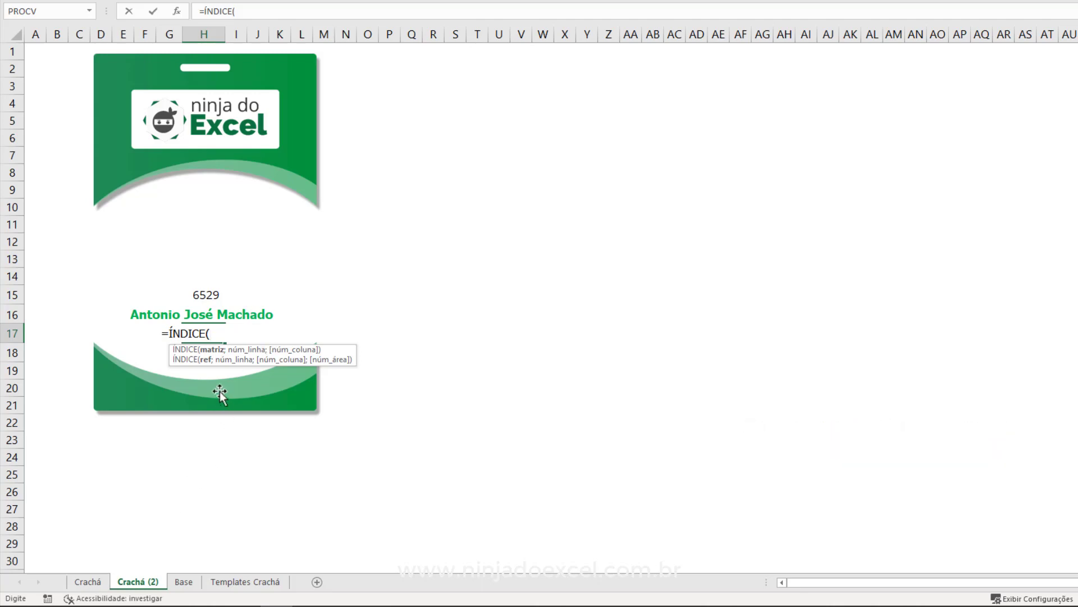
left_click(190, 584)
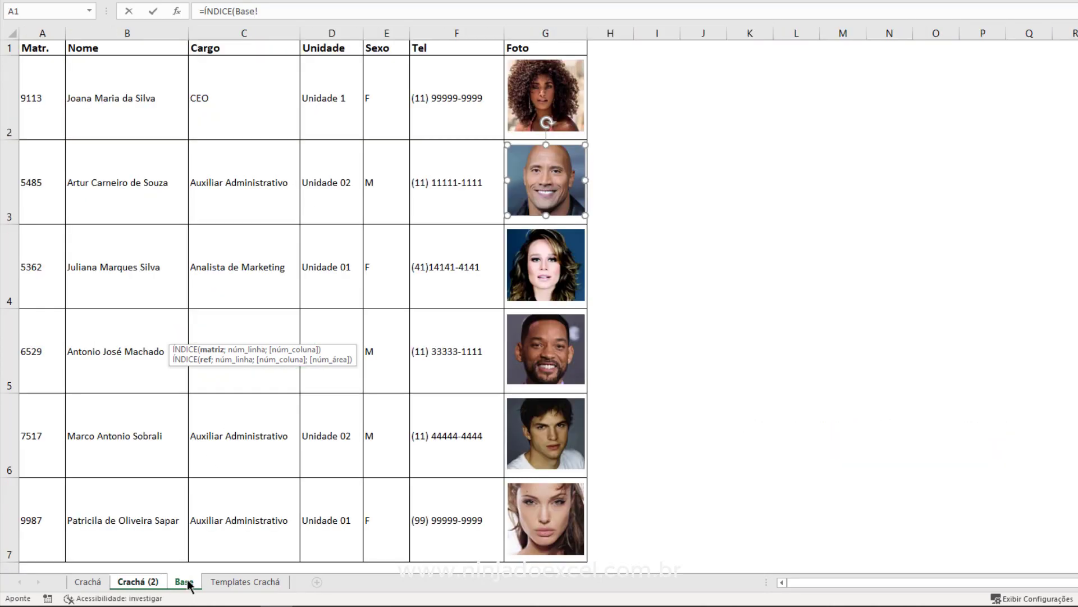
left_click_drag(225, 115, 251, 511)
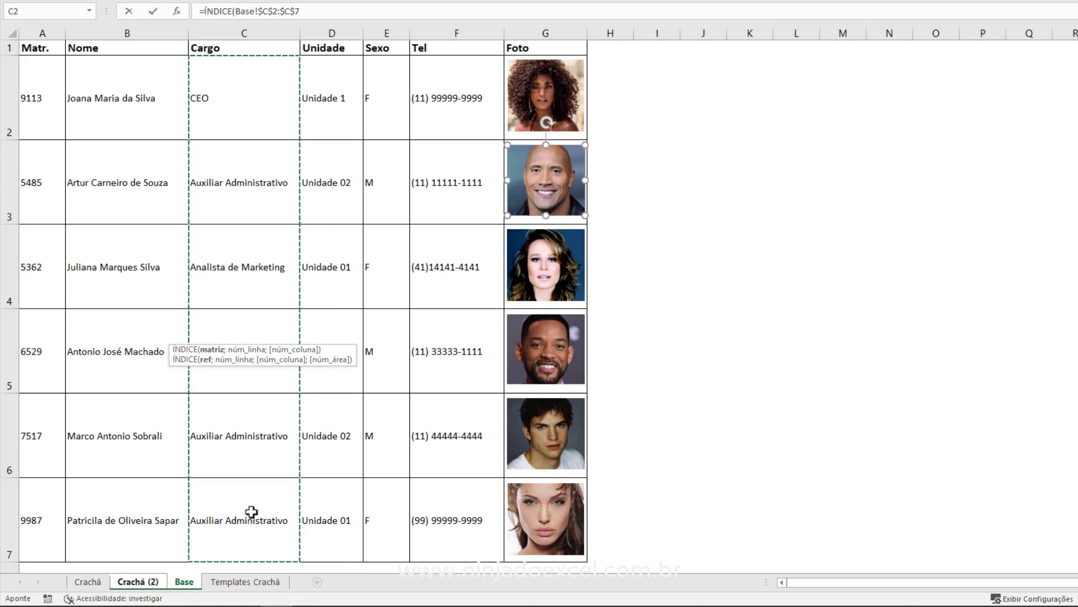
type(";CORR")
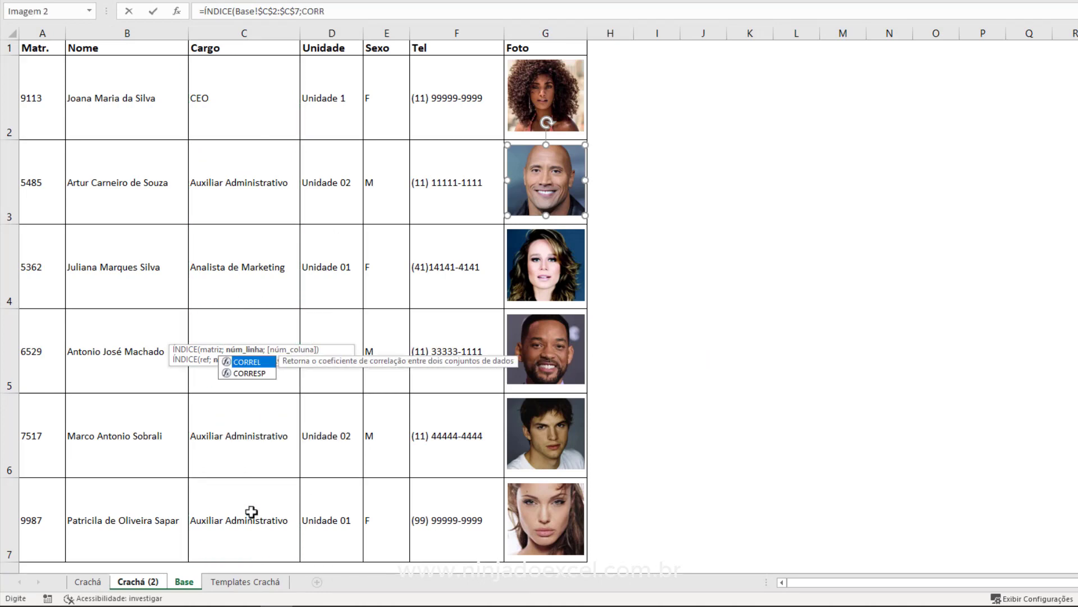
type("ESP(")
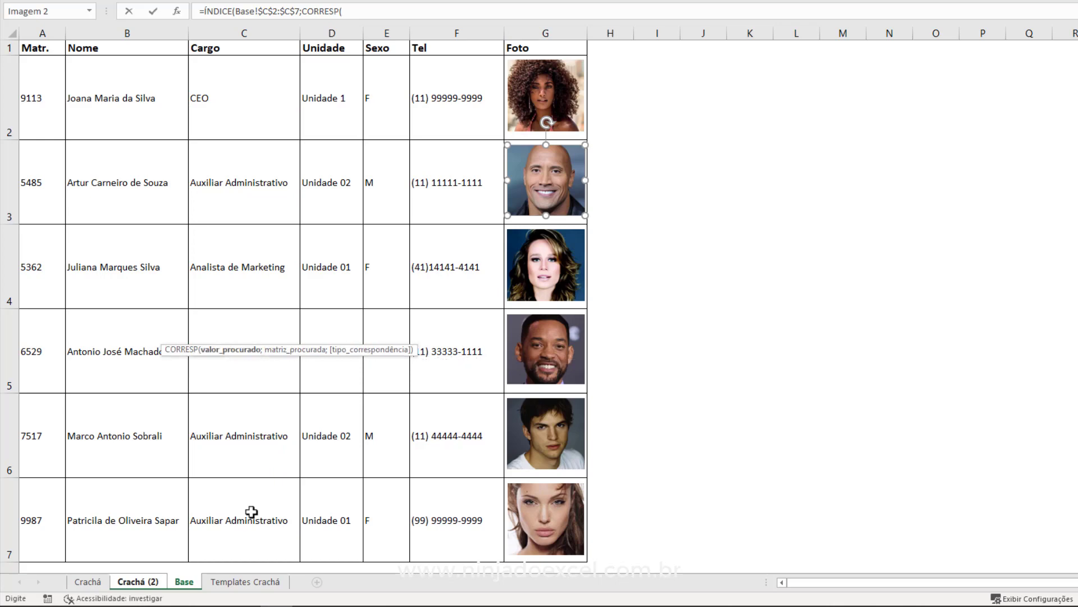
left_click(151, 582)
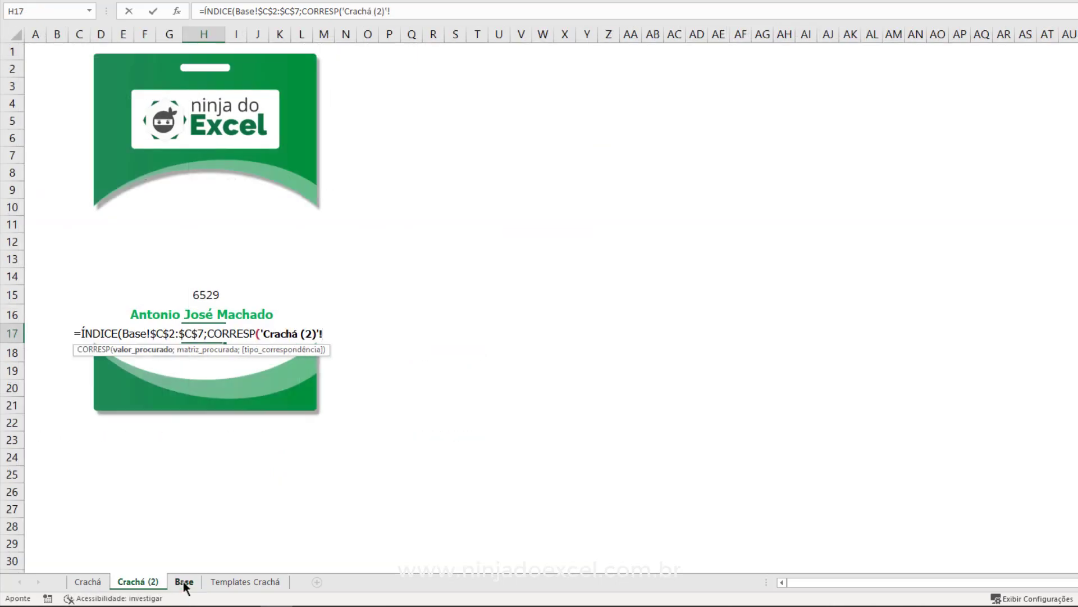
left_click(208, 295)
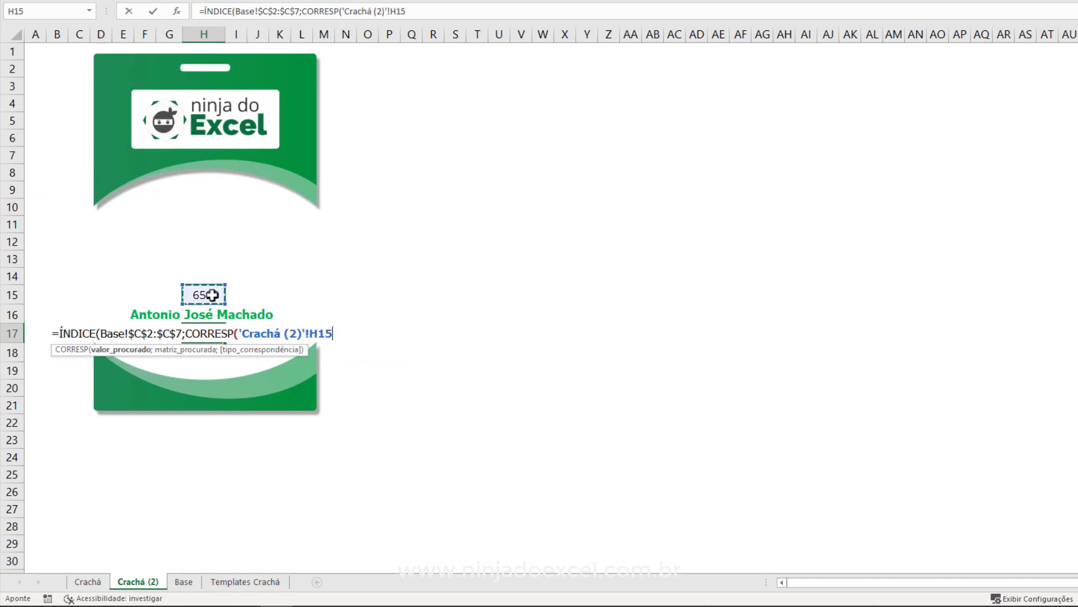
type(";")
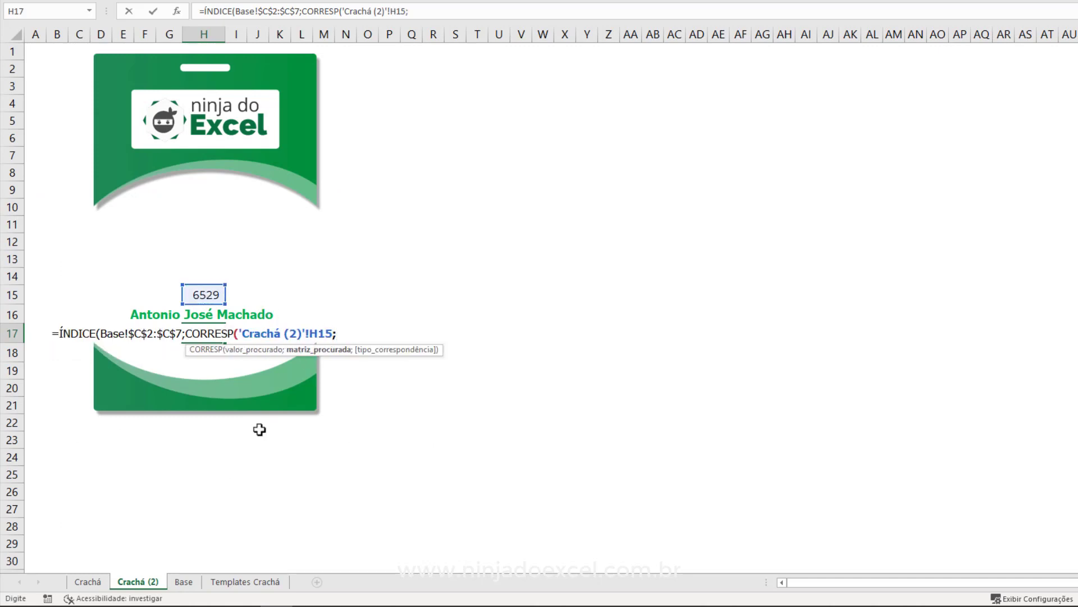
left_click(184, 582)
left_click_drag(45, 100, 54, 493)
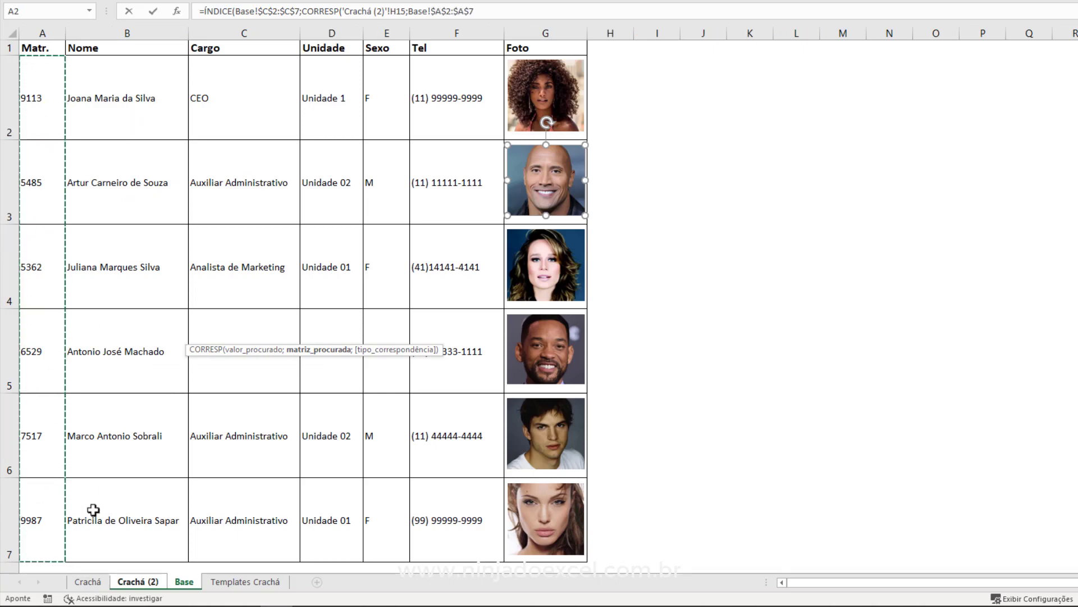
type(";0")
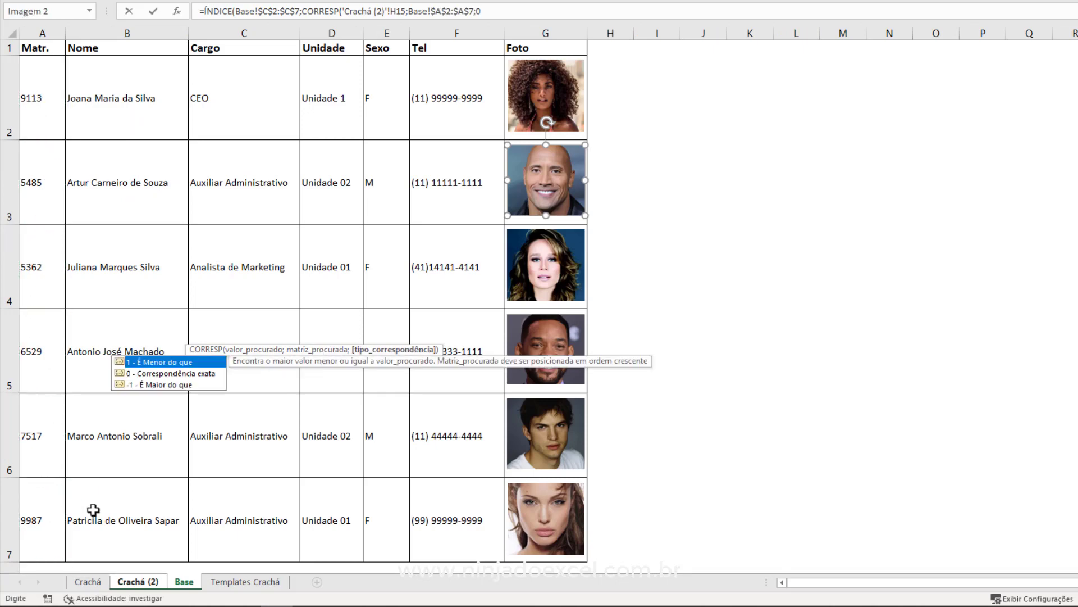
type("))")
key("Return")
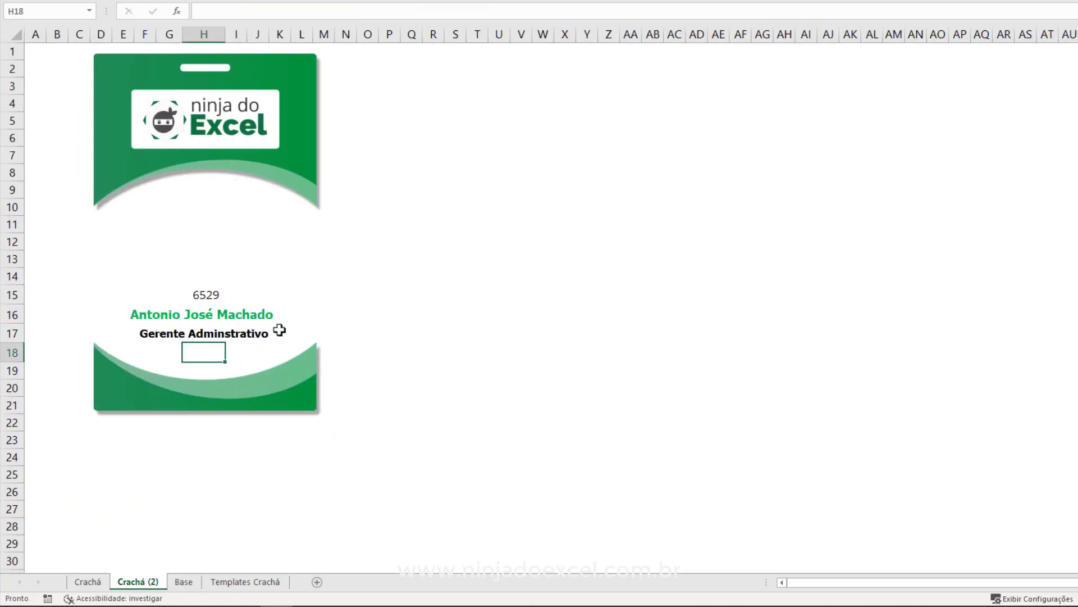
In H18 type =ÍNDICE(Base!$D$2:$D$7;CORRESP('Crachá (2)'!H15;Base!$A$2:$A$7;0)) to pull the Unidade.
type("=ÍN")
key("Tab")
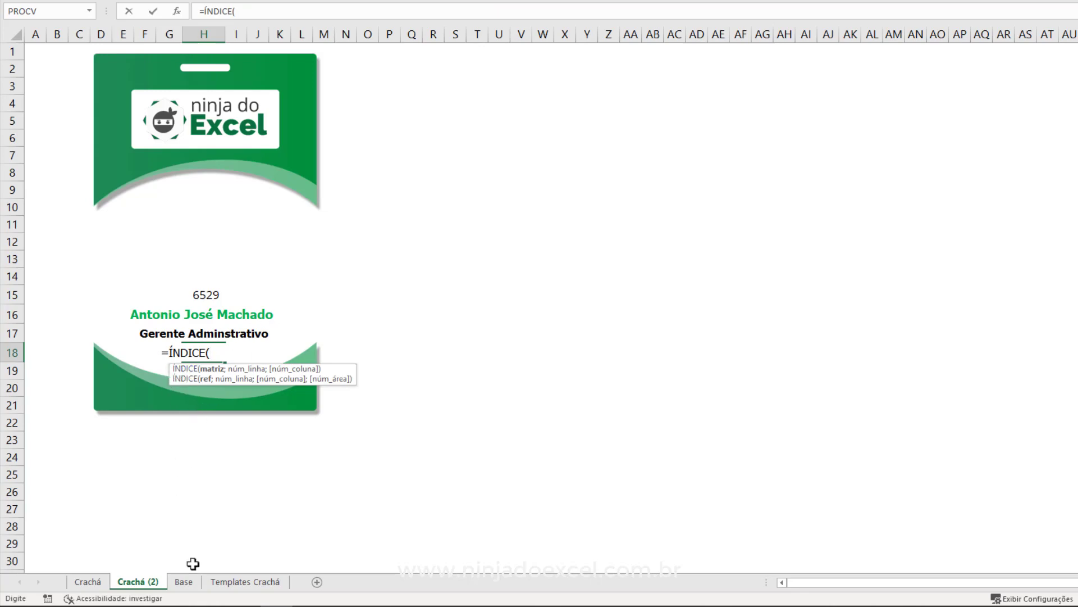
left_click(189, 581)
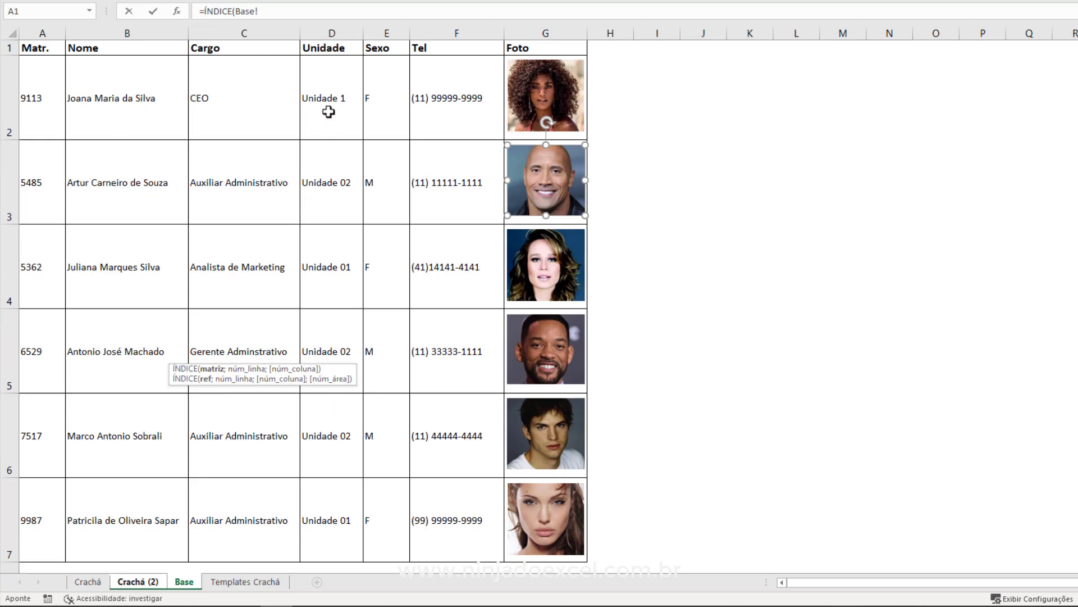
left_click_drag(329, 96, 321, 504)
type(";")
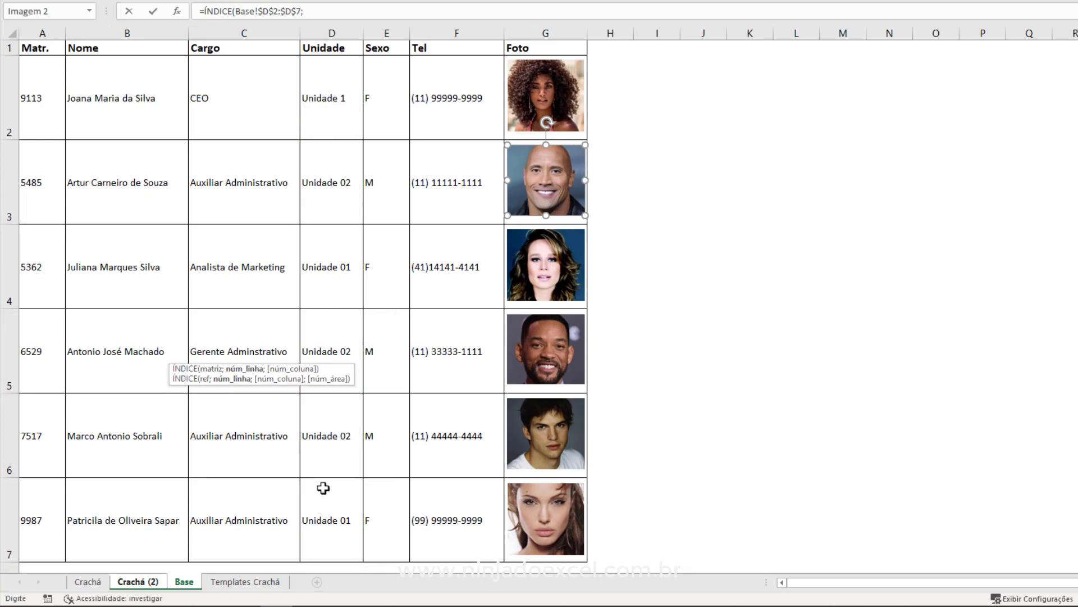
type("COR")
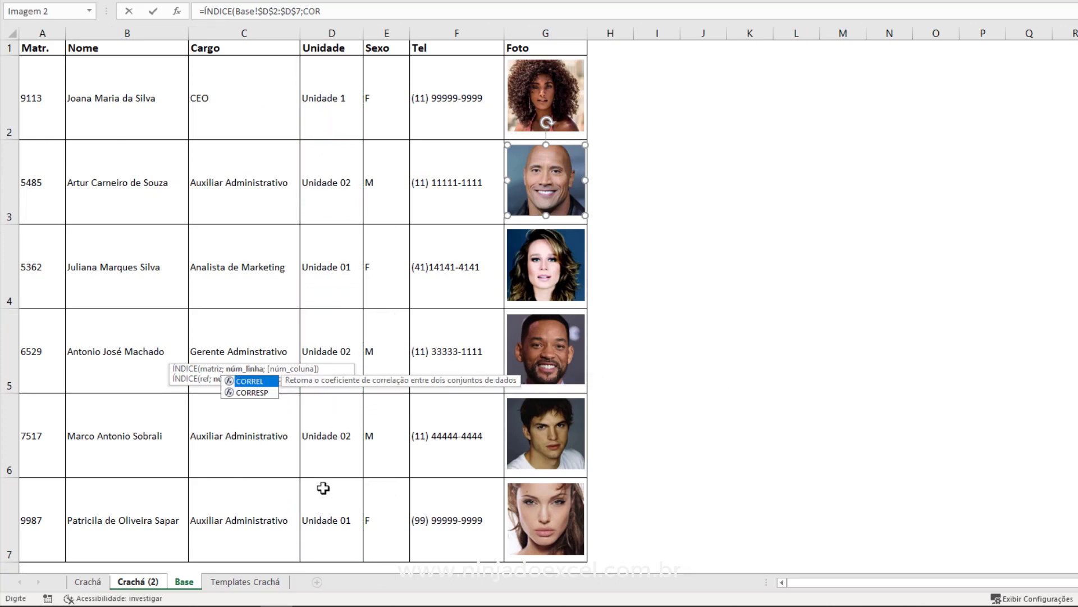
type("RESP(")
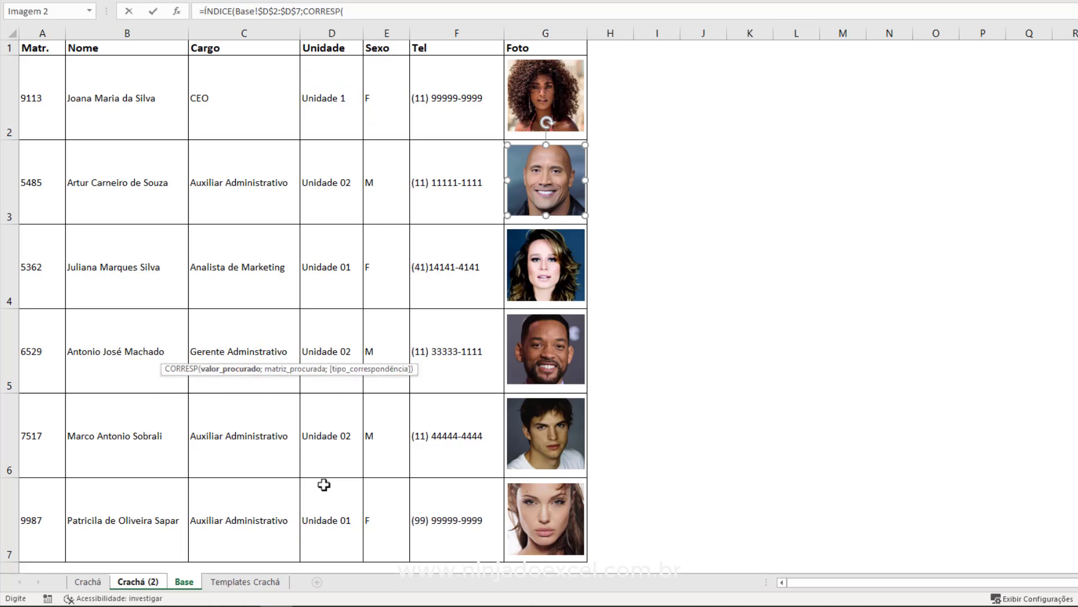
left_click(155, 582)
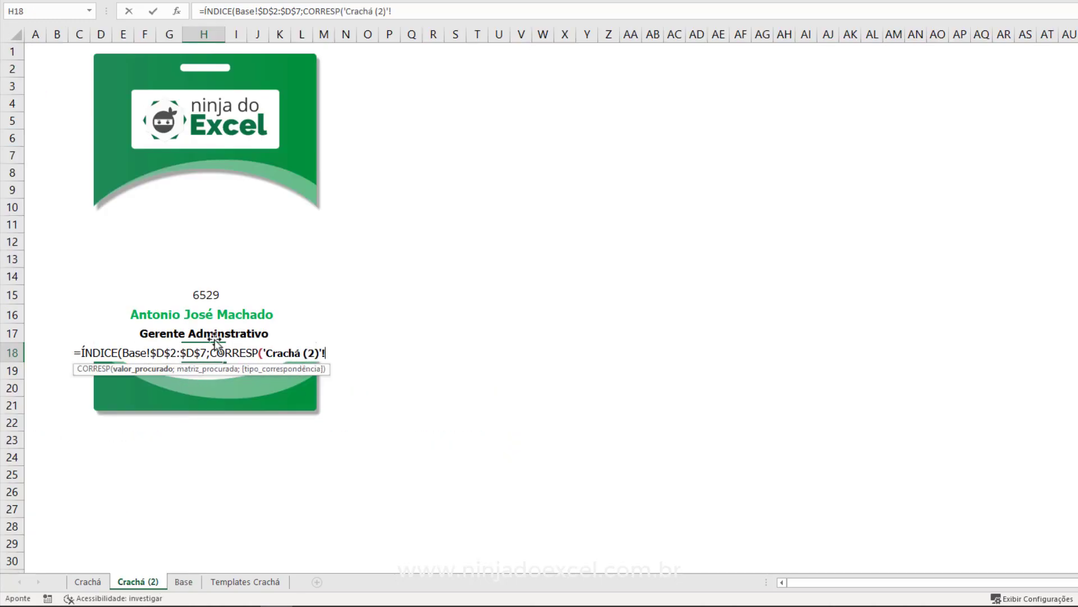
left_click(204, 295)
type(";")
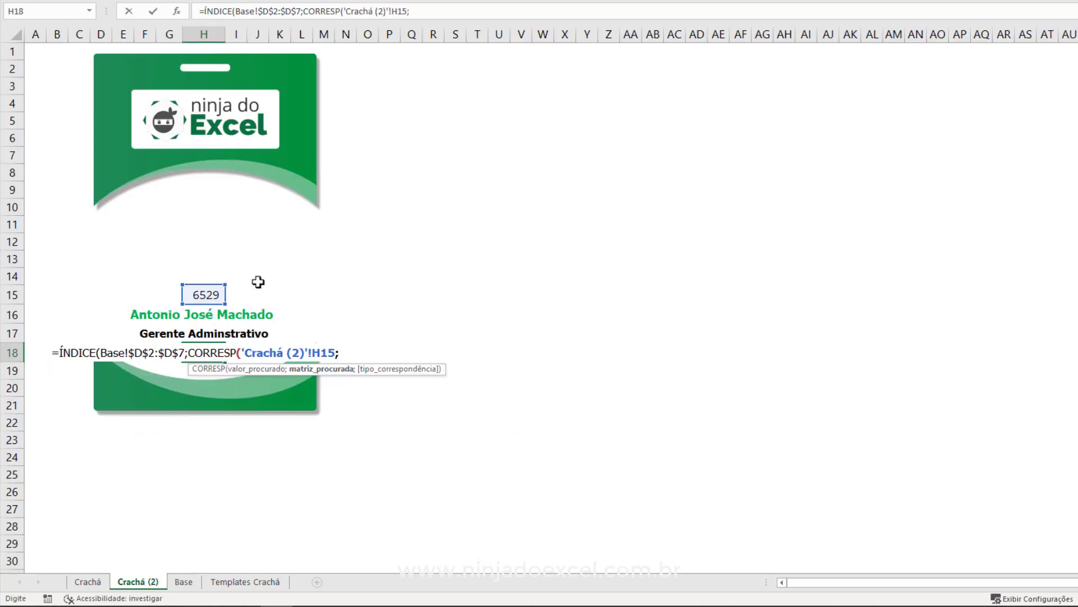
left_click(184, 582)
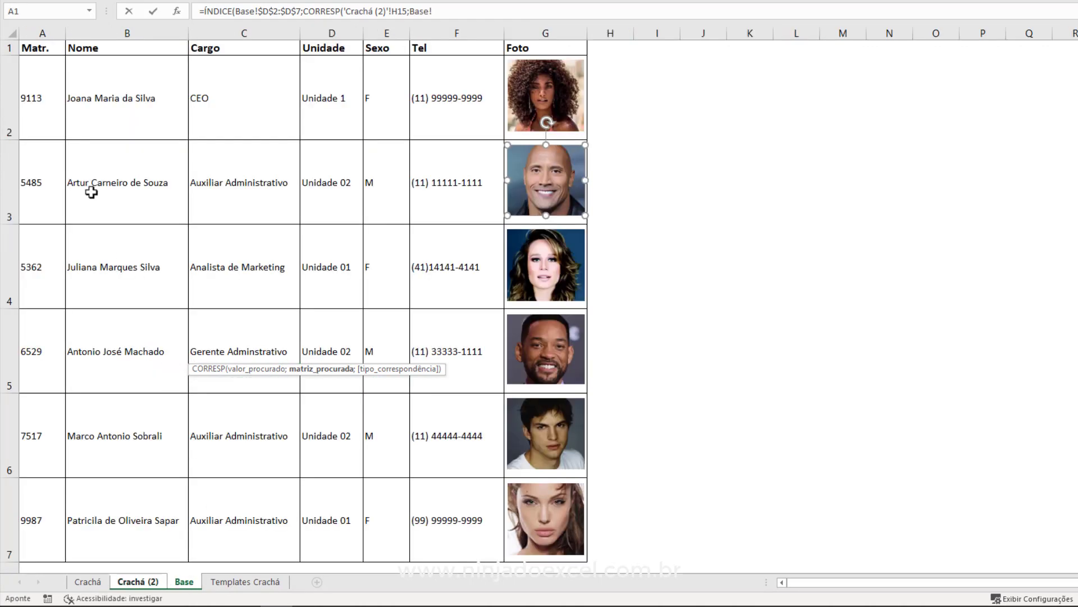
left_click_drag(36, 99, 55, 494)
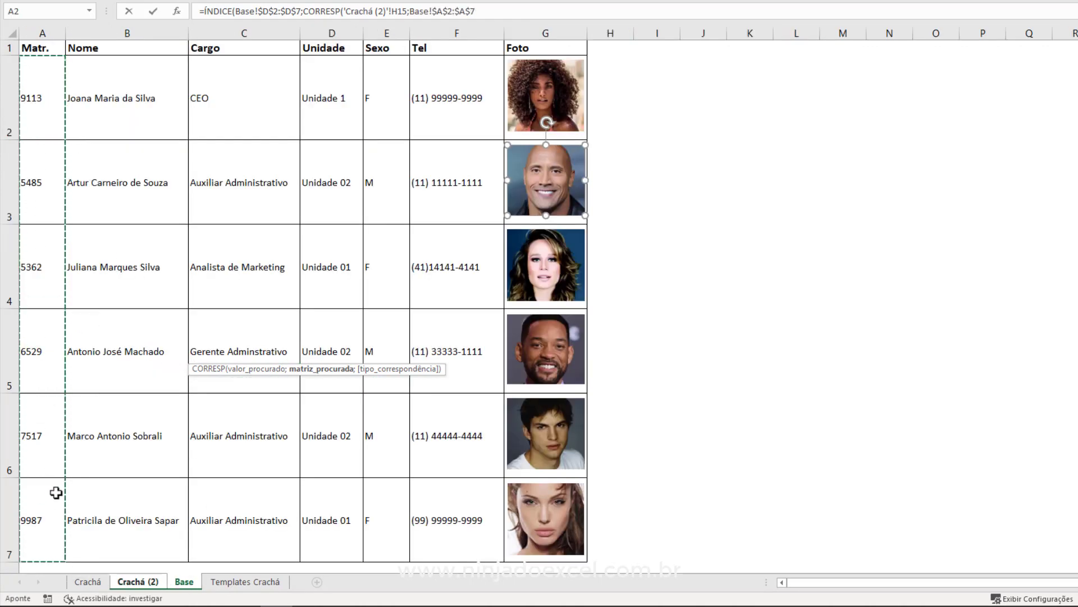
type(";0)")
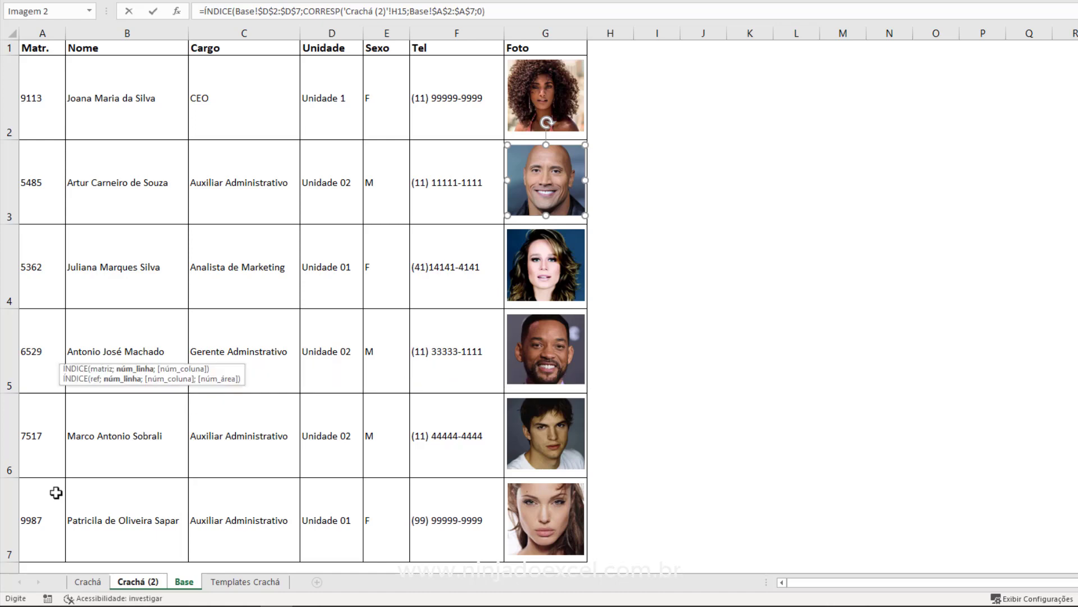
type(")")
Commit the Unidade formula, then test matrículas 5485 and 7517 before choosing 9113.
key("Return")
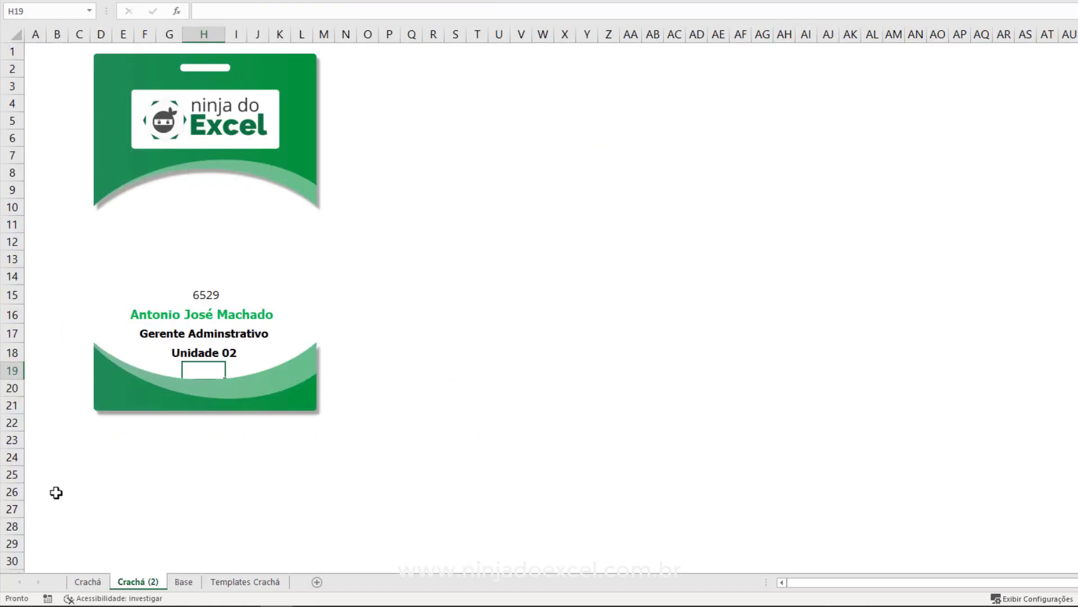
left_click(521, 274)
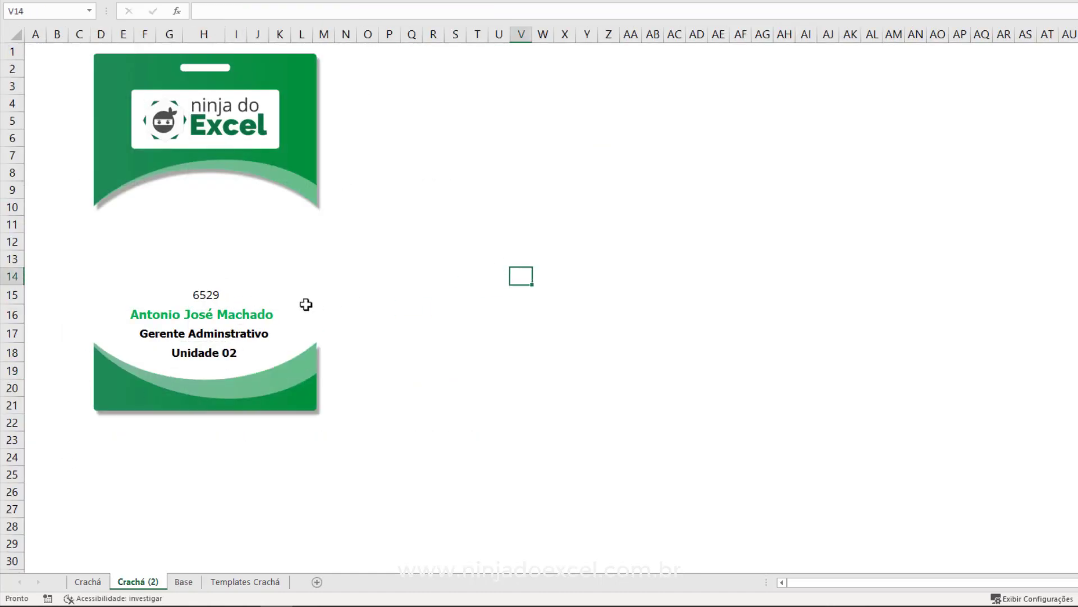
left_click(209, 295)
left_click(231, 297)
left_click(201, 320)
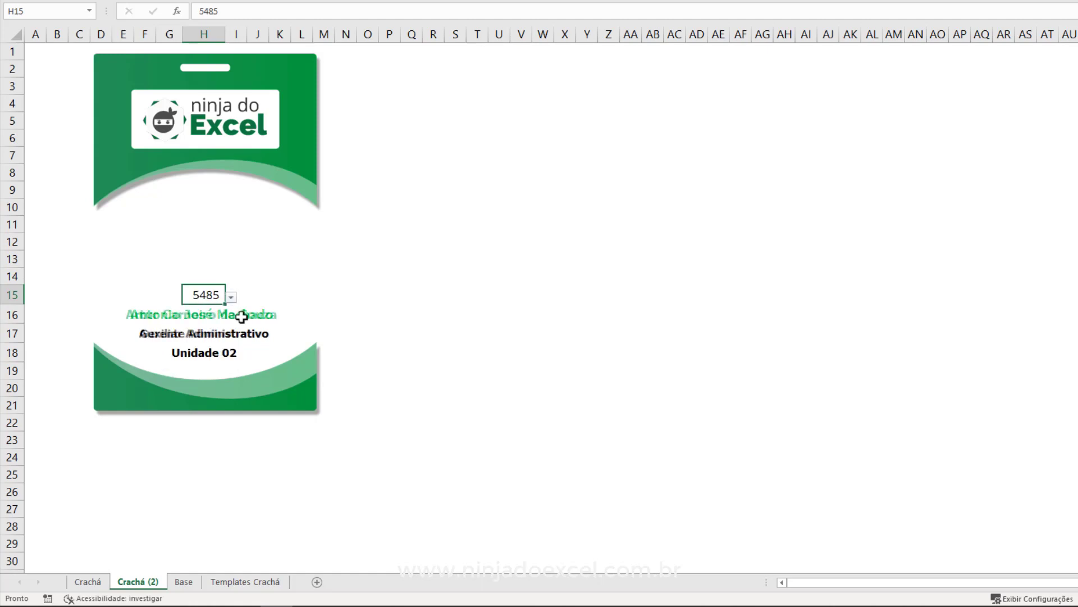
left_click(230, 293)
left_click(225, 296)
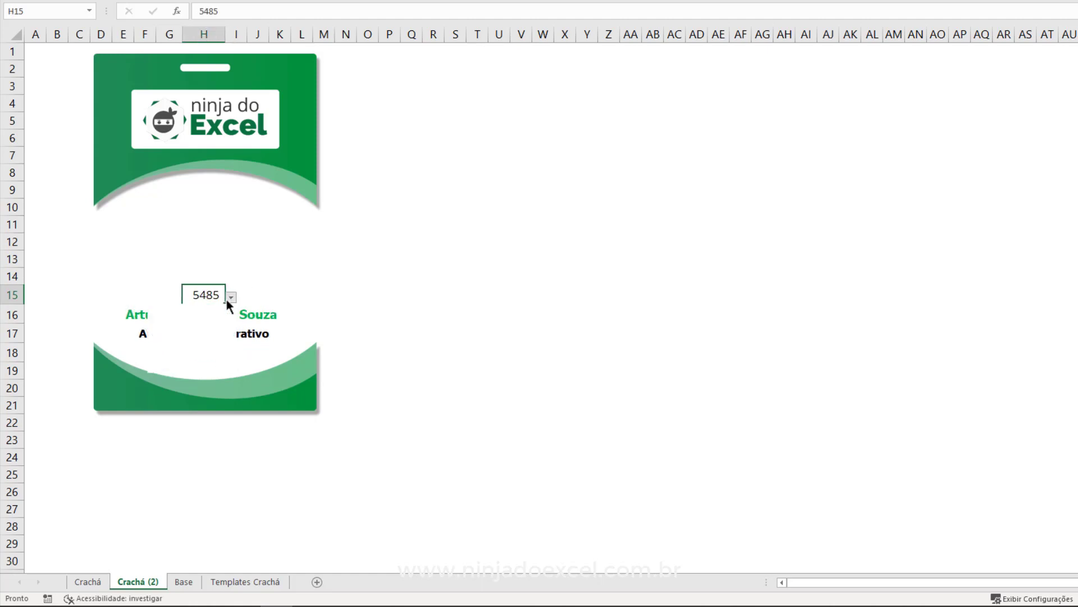
left_click(231, 297)
left_click(198, 353)
left_click(231, 297)
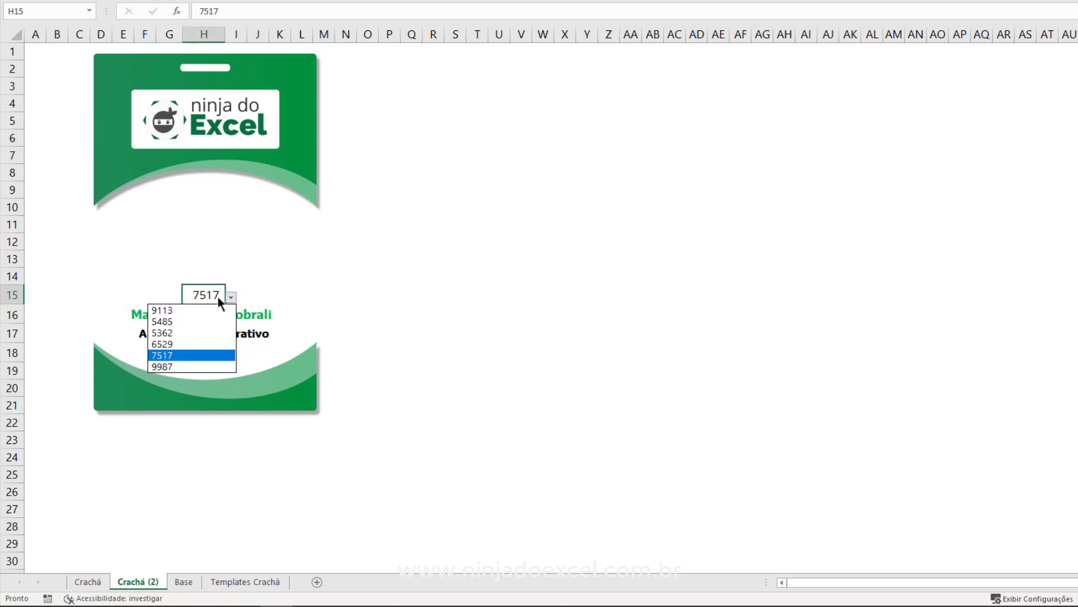
left_click(208, 306)
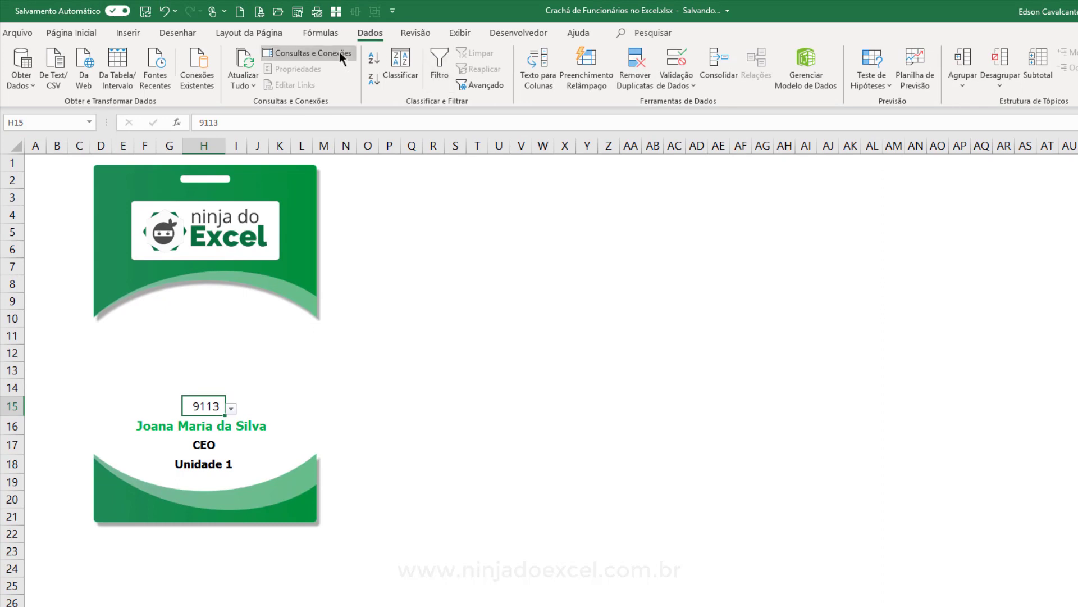
Open the Name Manager from Fórmulas and inspect the two existing fotos names.
left_click(333, 35)
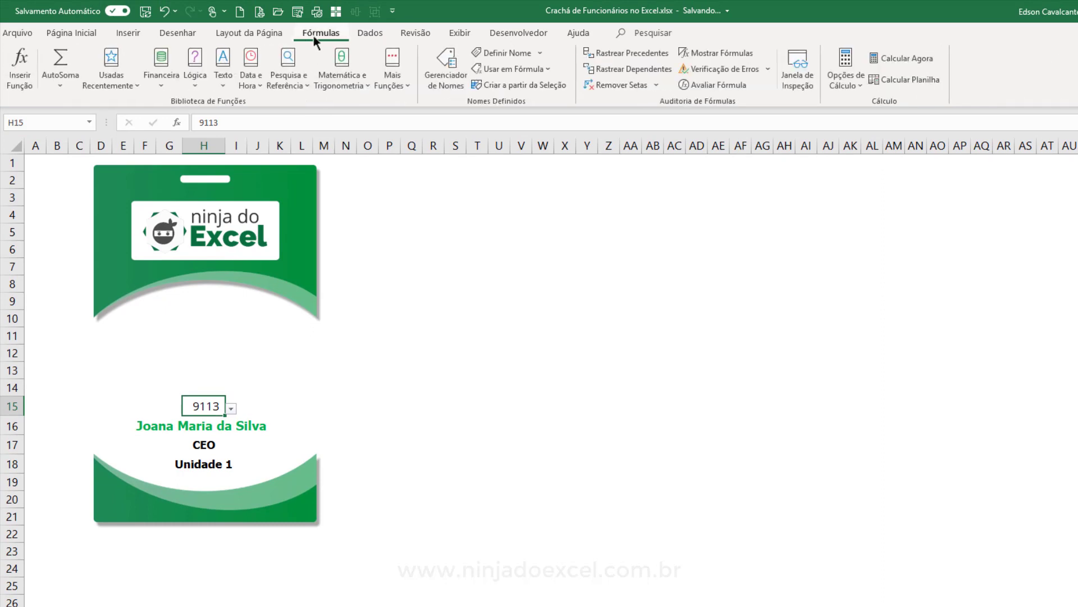
left_click(430, 83)
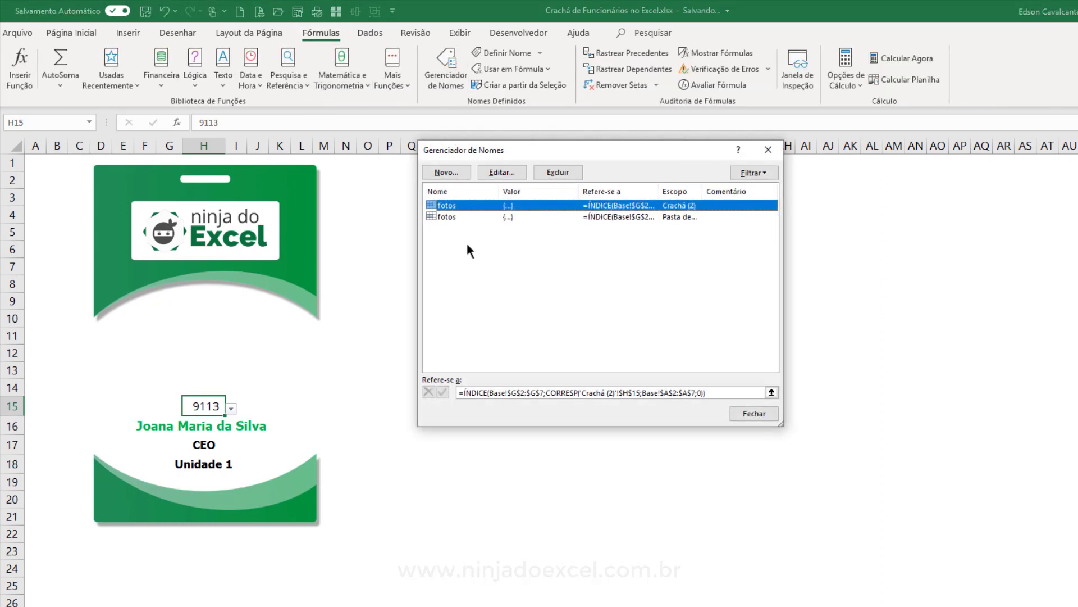
left_click(483, 216)
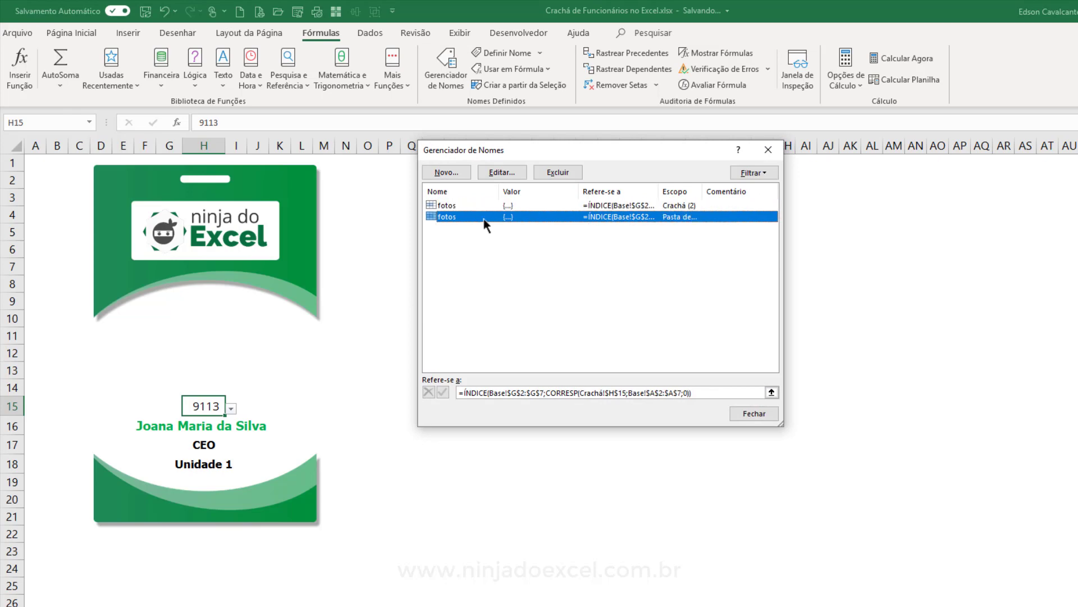
left_click(454, 215, "ctrl")
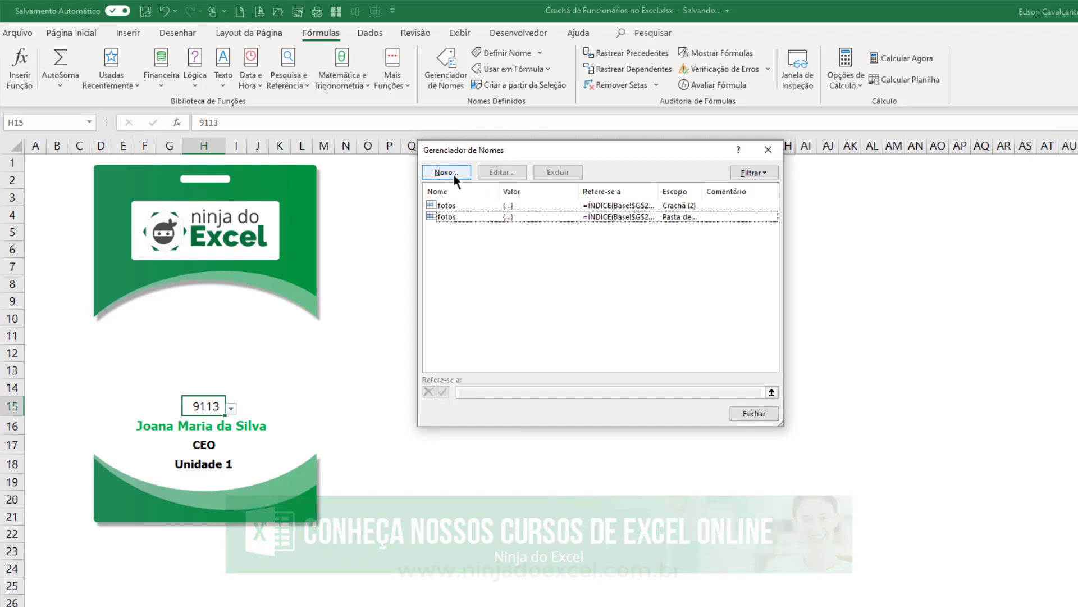
Start a new name 'photo' whose reference indexes the Base photos in $G$2:$G$7.
left_click(453, 173)
type("photo")
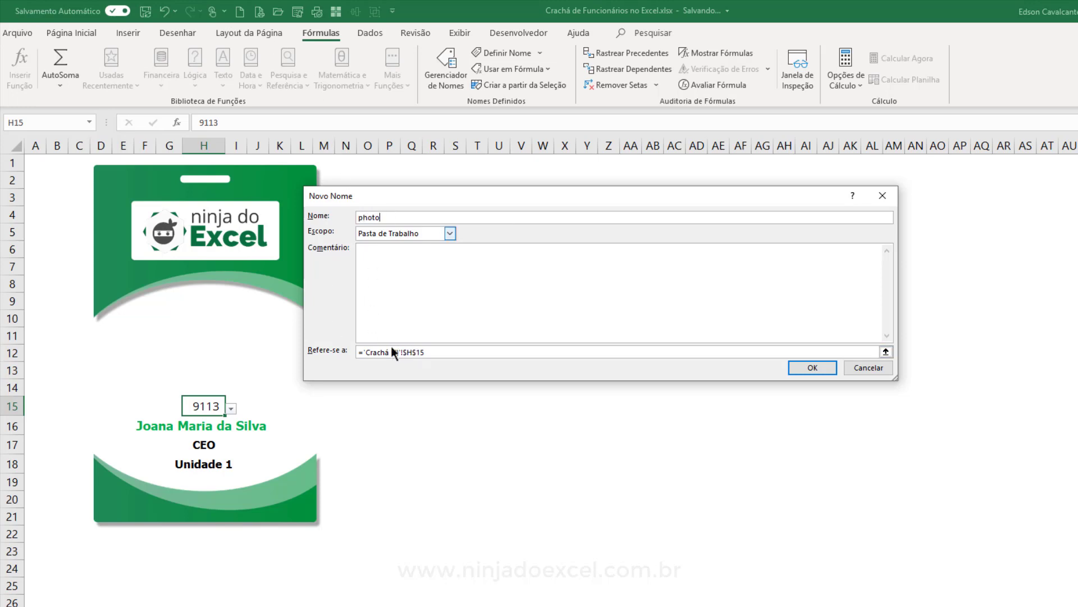
left_click_drag(431, 352, 359, 351)
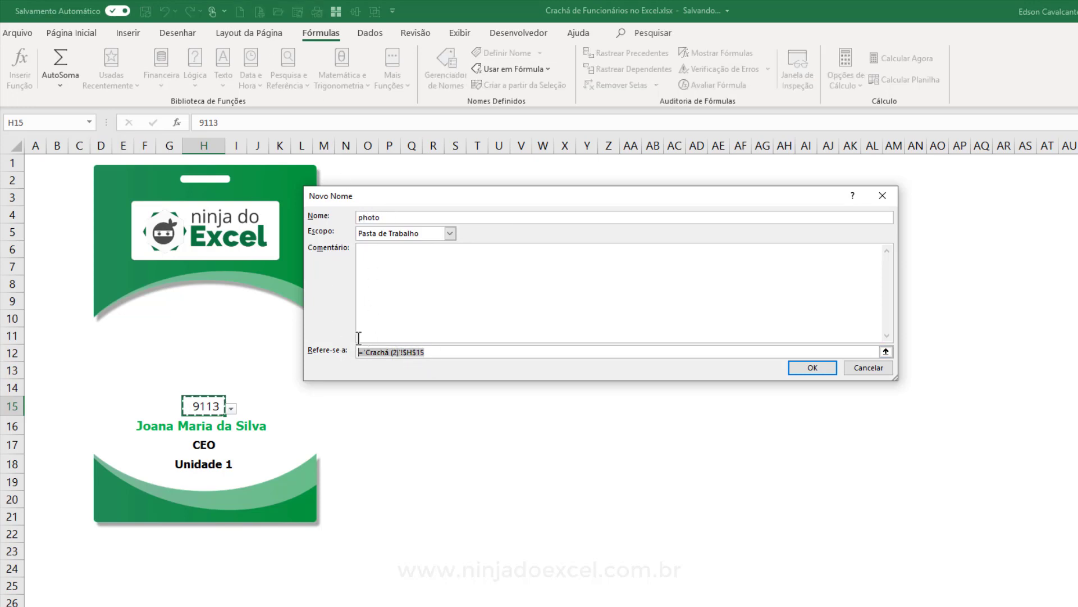
key("BackSpace")
type("=ÍNDICE(")
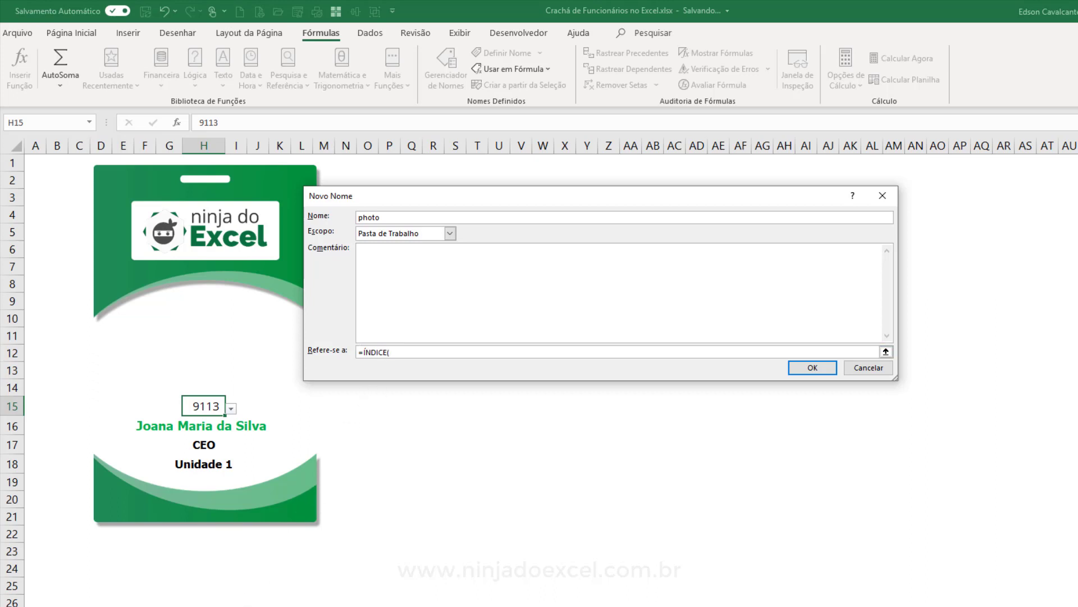
key("ctrl+Page_Down")
left_click_drag(574, 200, 902, 155)
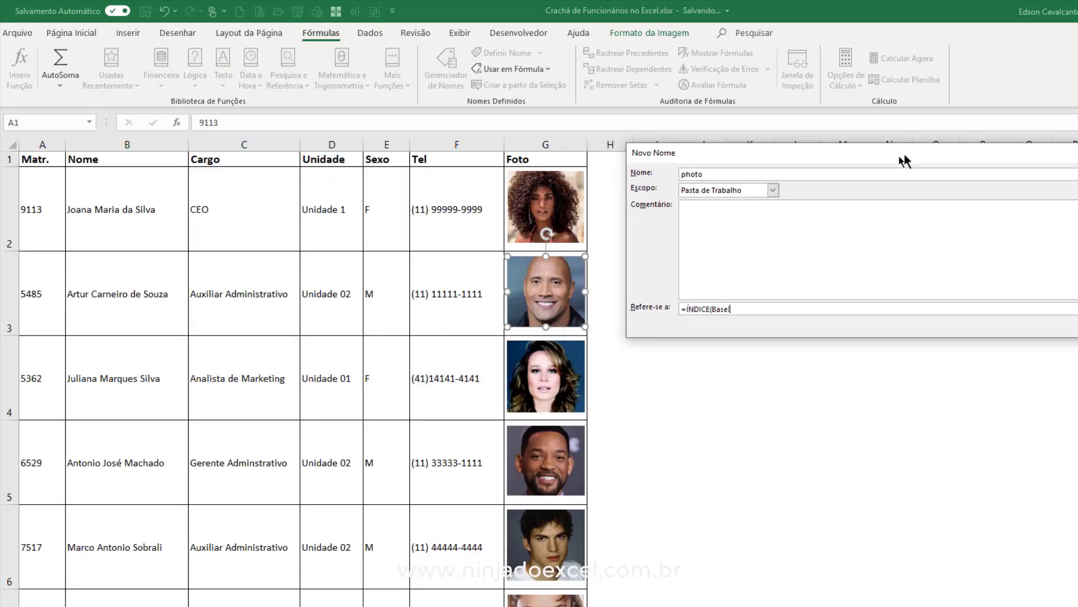
left_click(600, 202)
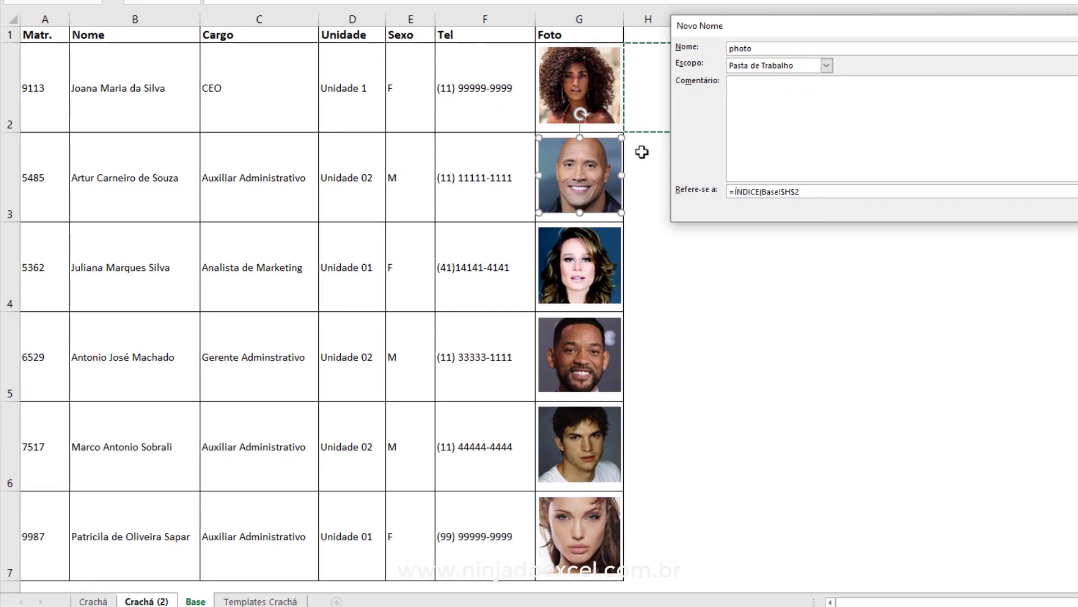
left_click(541, 129)
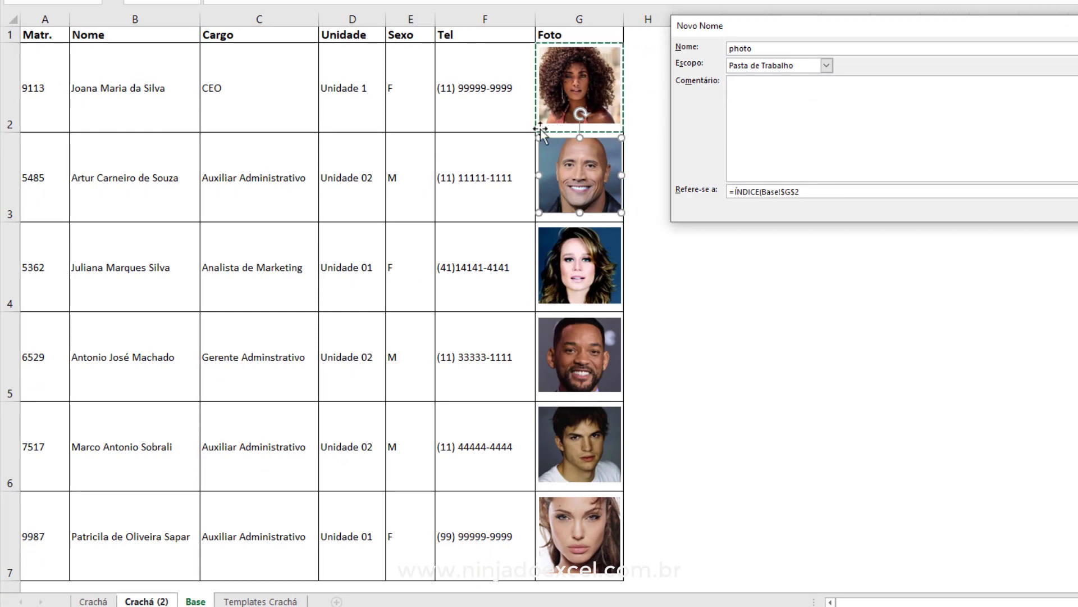
mouse_move(556, 130)
left_mouse_down()
mouse_move(560, 285)
mouse_move(590, 539)
left_mouse_up()
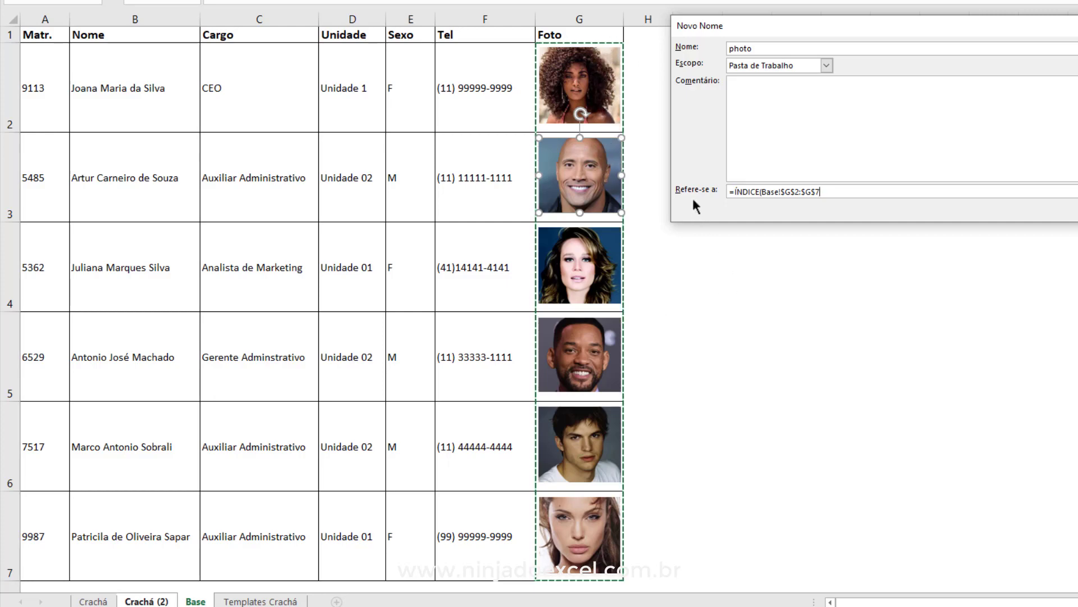
Finish the photo formula with CORRESP on 'Crachá (2)'!$H$15 against Base!$A$2:$A$7 and save it.
type(";")
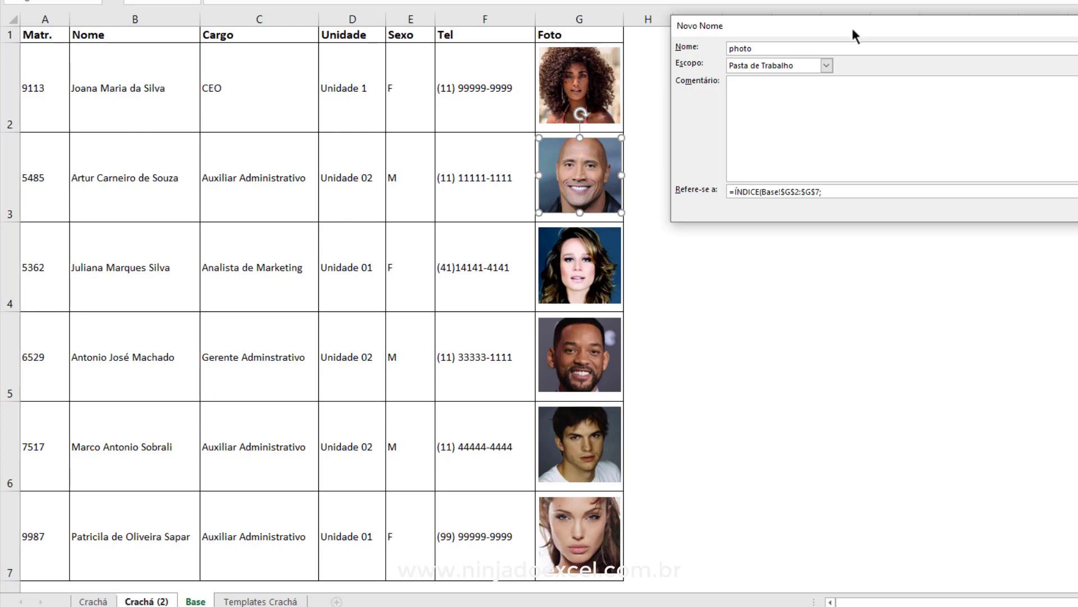
type("CORRE")
type("SP")
type("(")
left_click(167, 601)
left_click(213, 298)
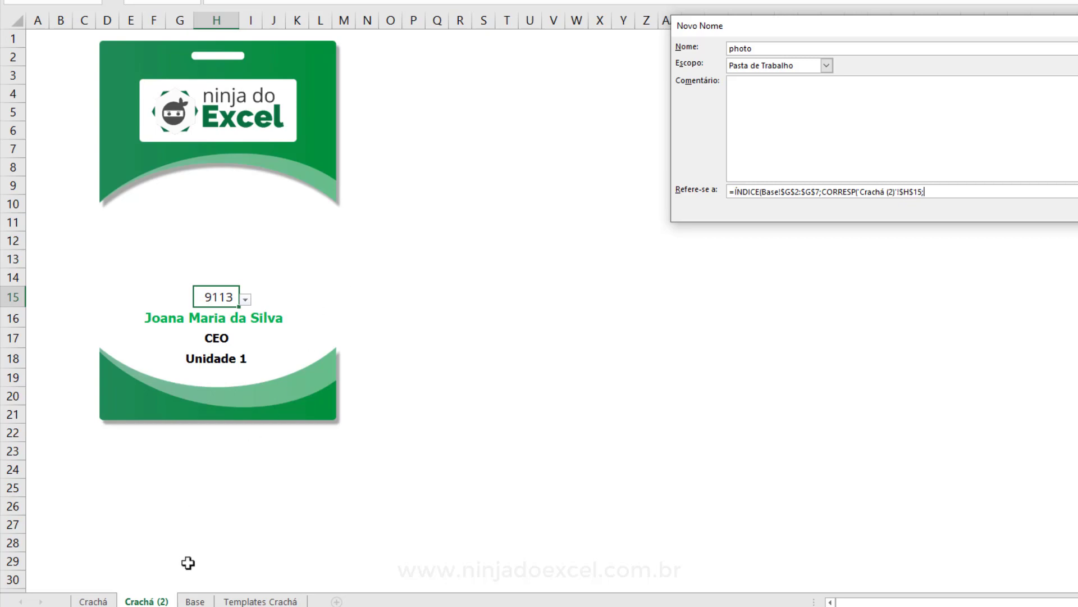
left_click(195, 601)
left_click_drag(56, 96, 64, 524)
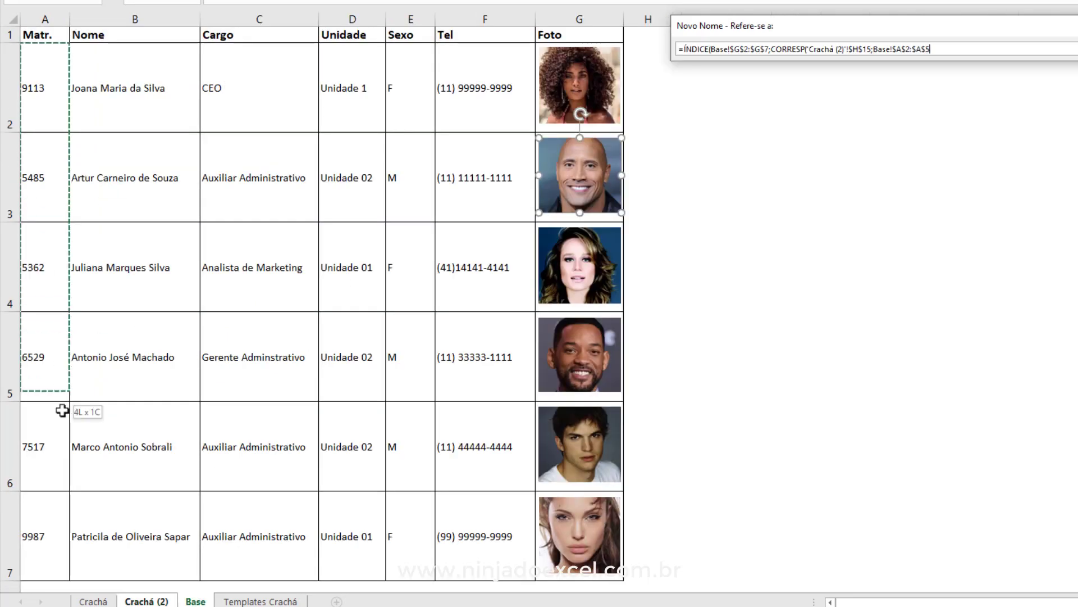
type(";0")
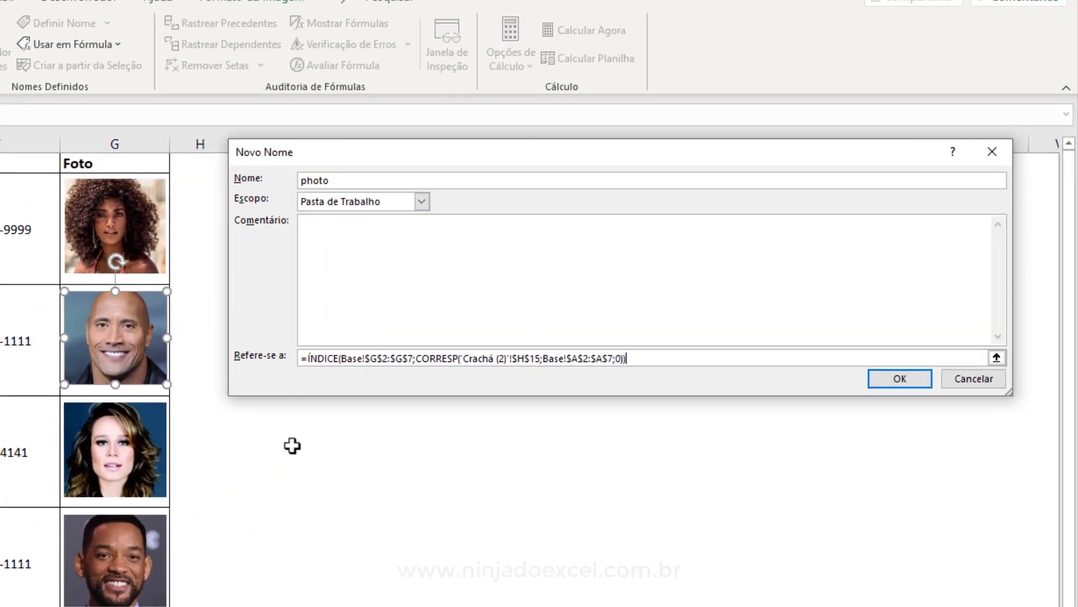
left_click(913, 379)
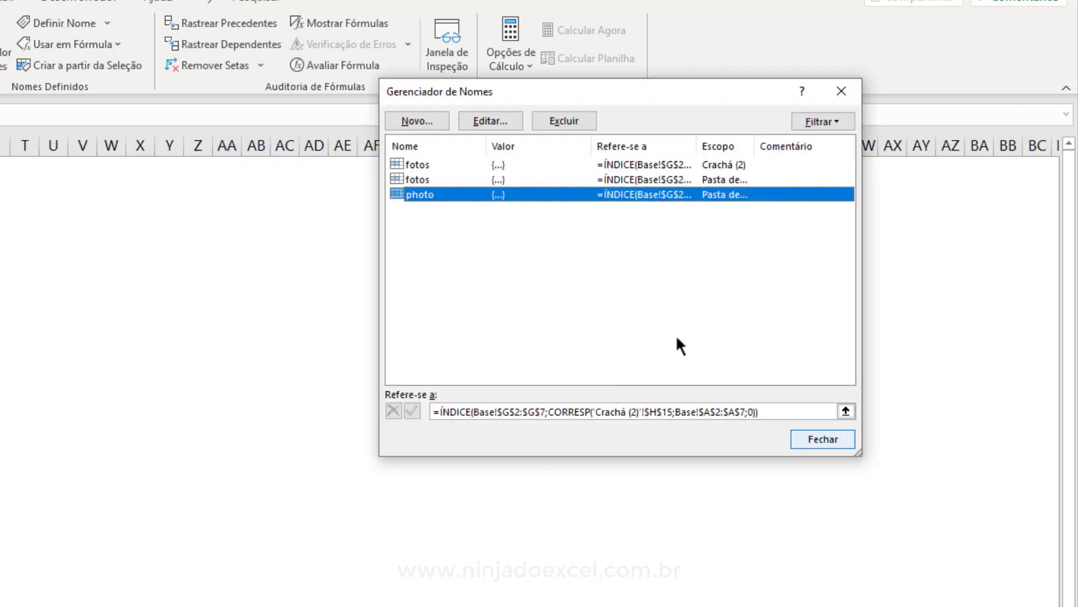
left_click(823, 439)
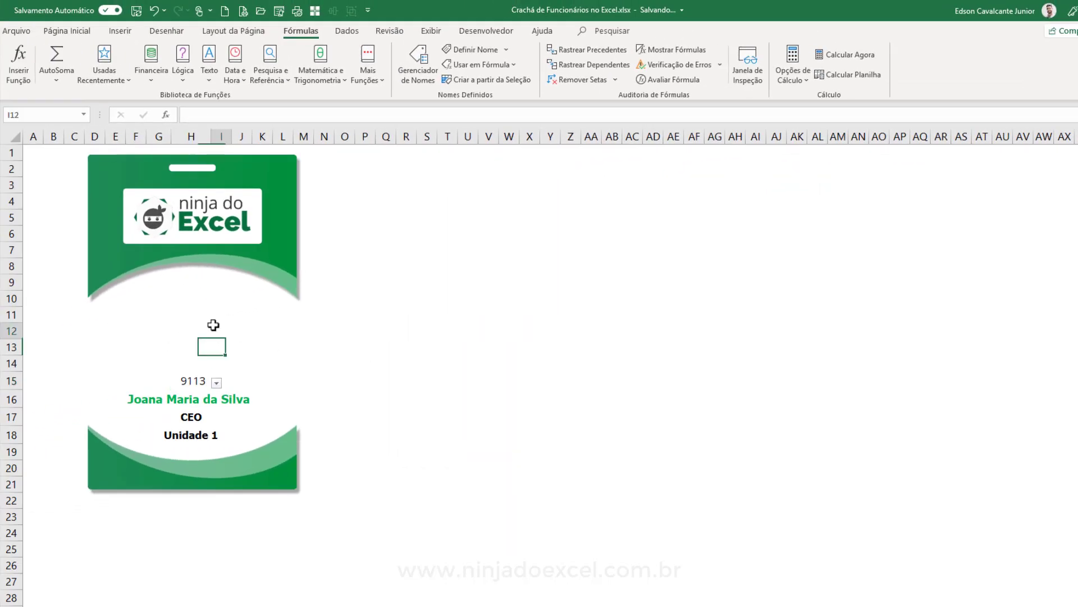
Copy cell Base!G2 holding the first employee's photo.
left_click(219, 329)
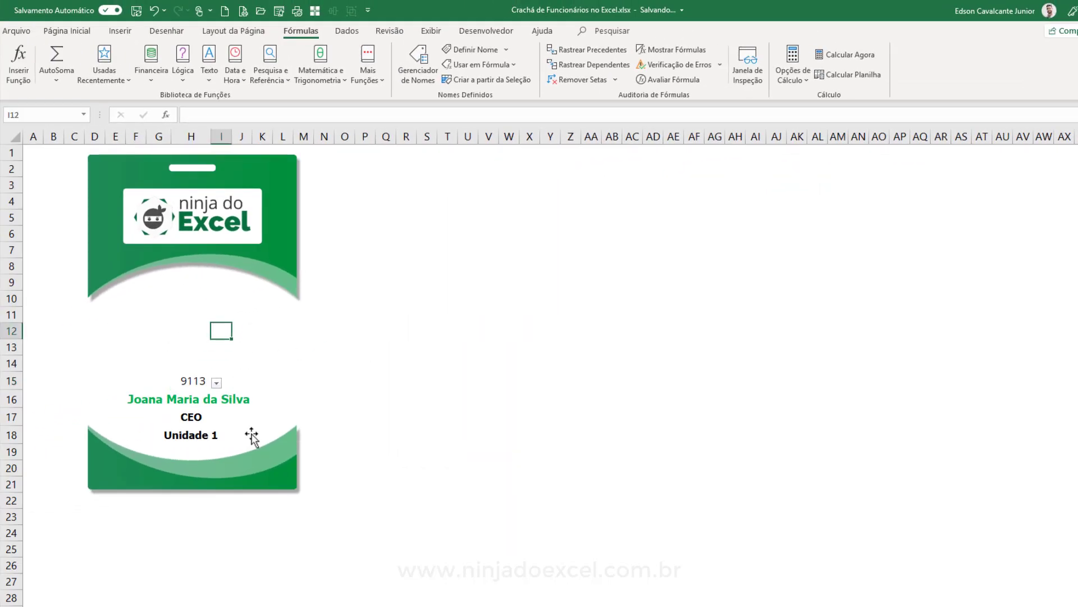
key("ctrl+Page_Up")
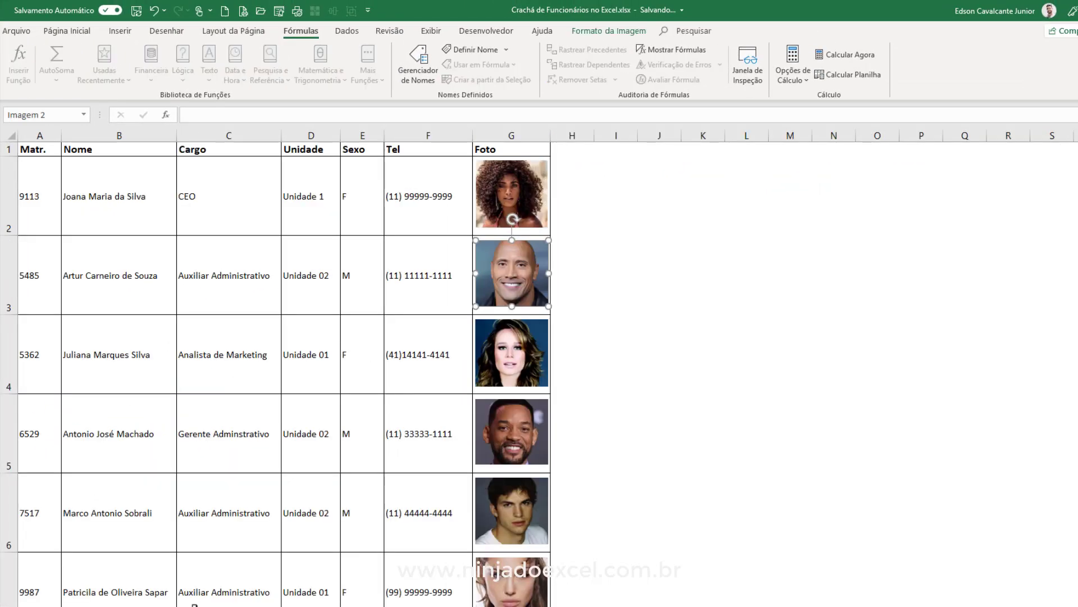
left_click(575, 207)
key("Left")
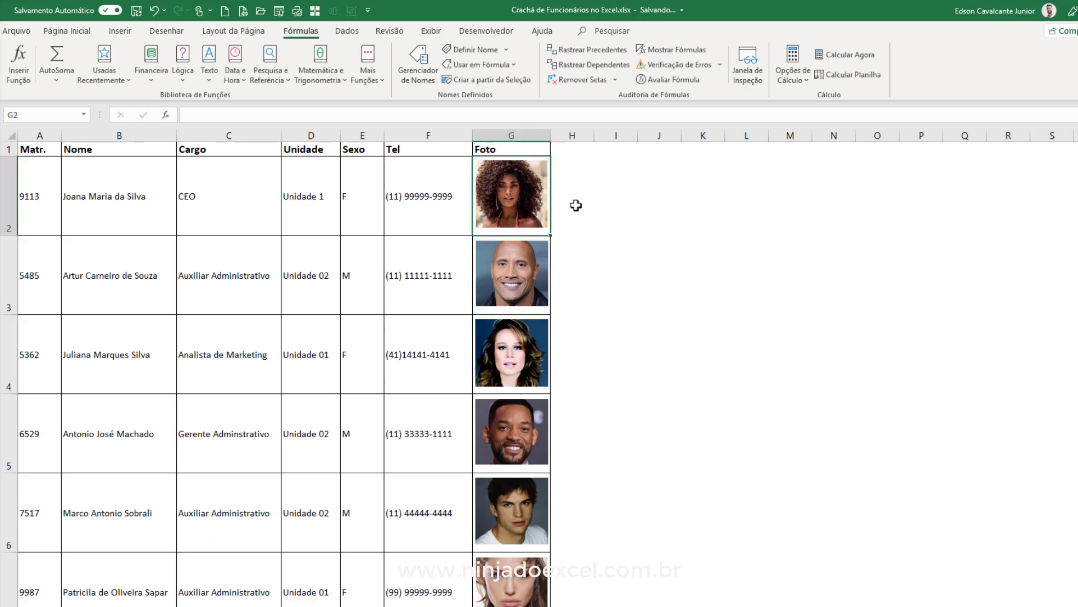
left_click(536, 188)
left_click(559, 192)
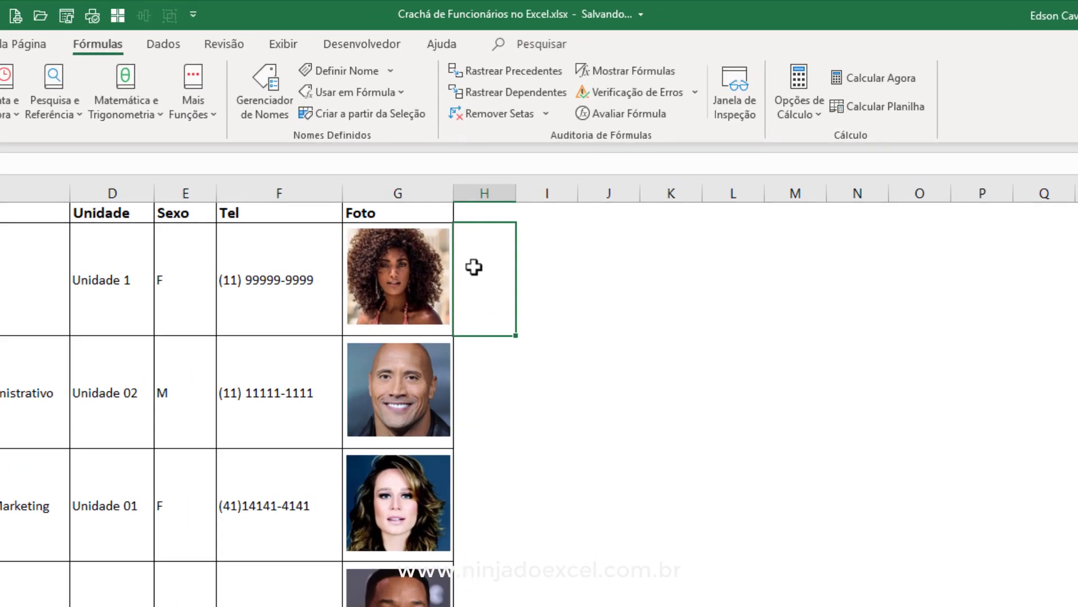
key("Left")
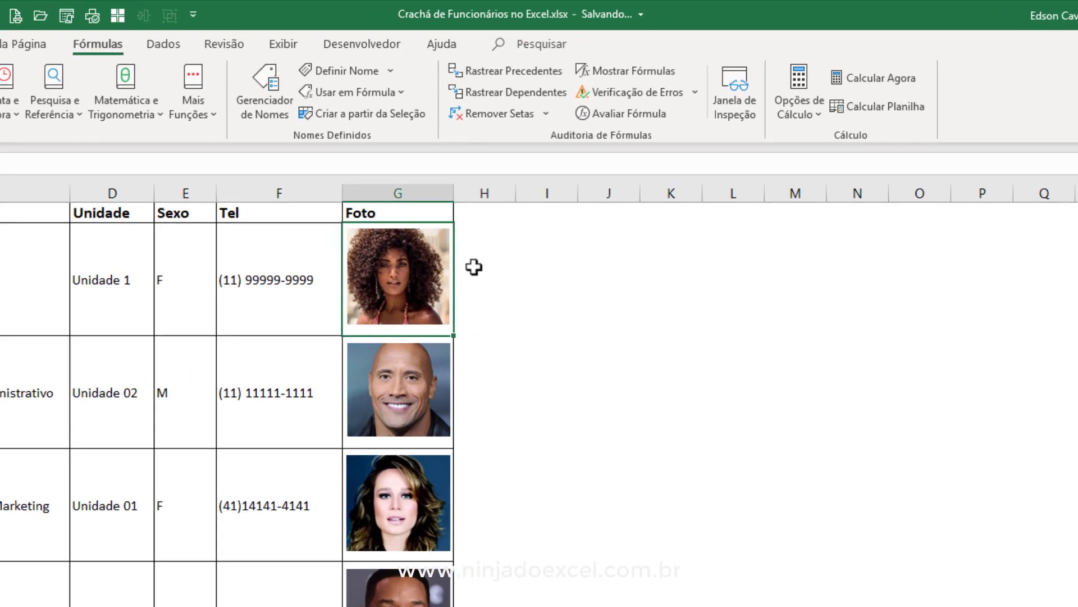
key("ctrl+c")
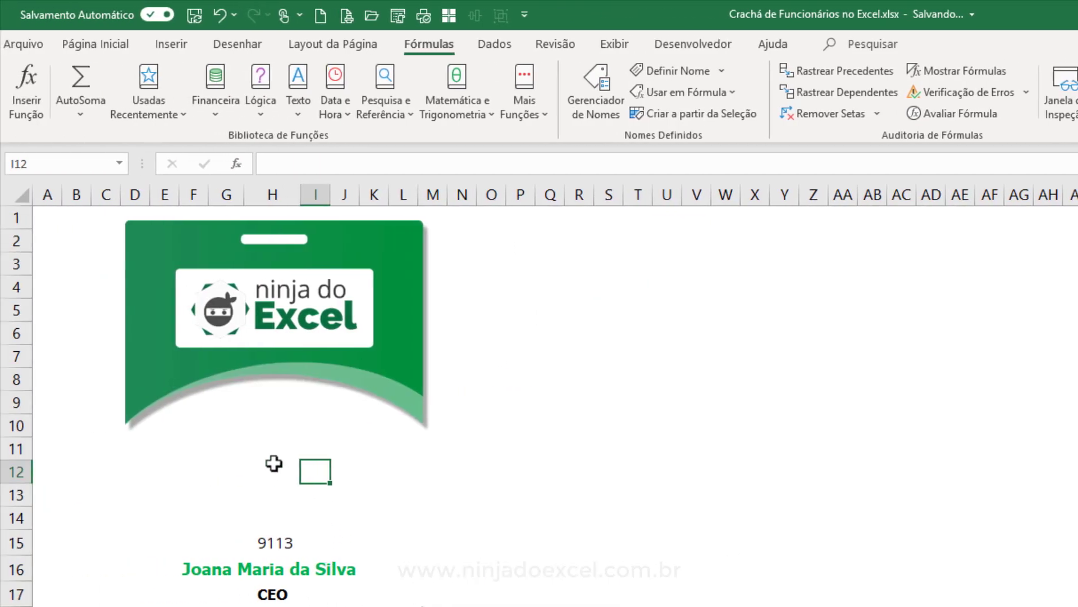
Paste it on the badge as a linked picture and drag it beneath the green header.
left_click(94, 45)
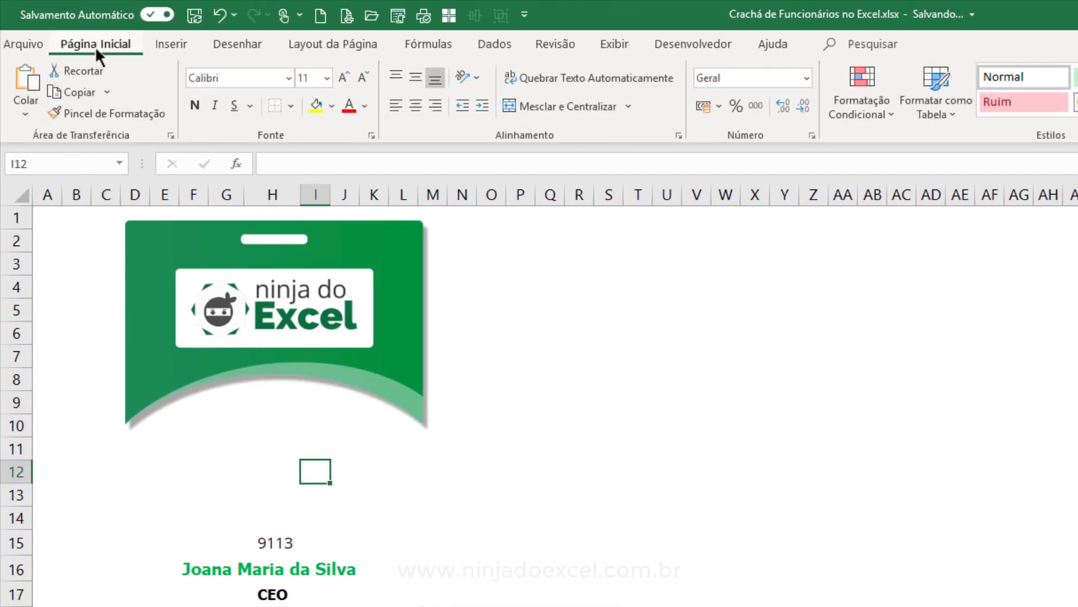
left_click(31, 117)
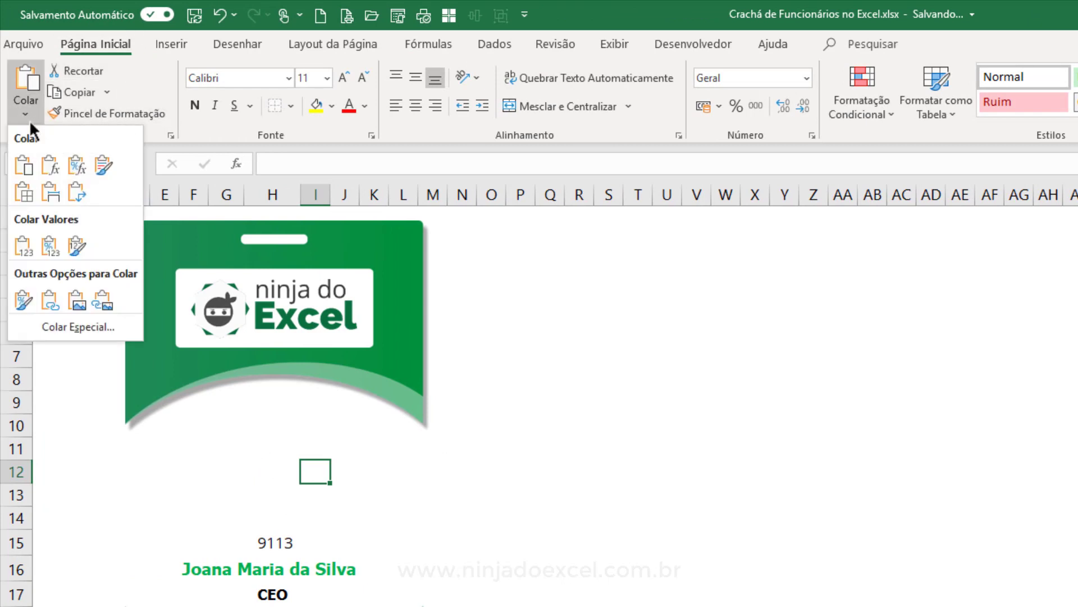
left_click(103, 304)
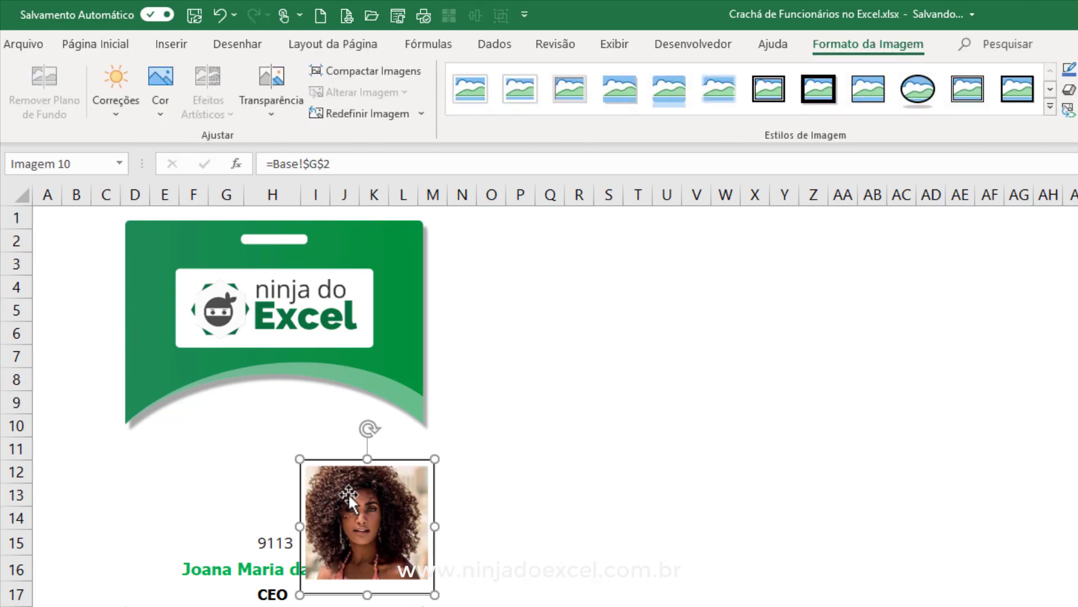
left_click_drag(349, 494, 387, 467)
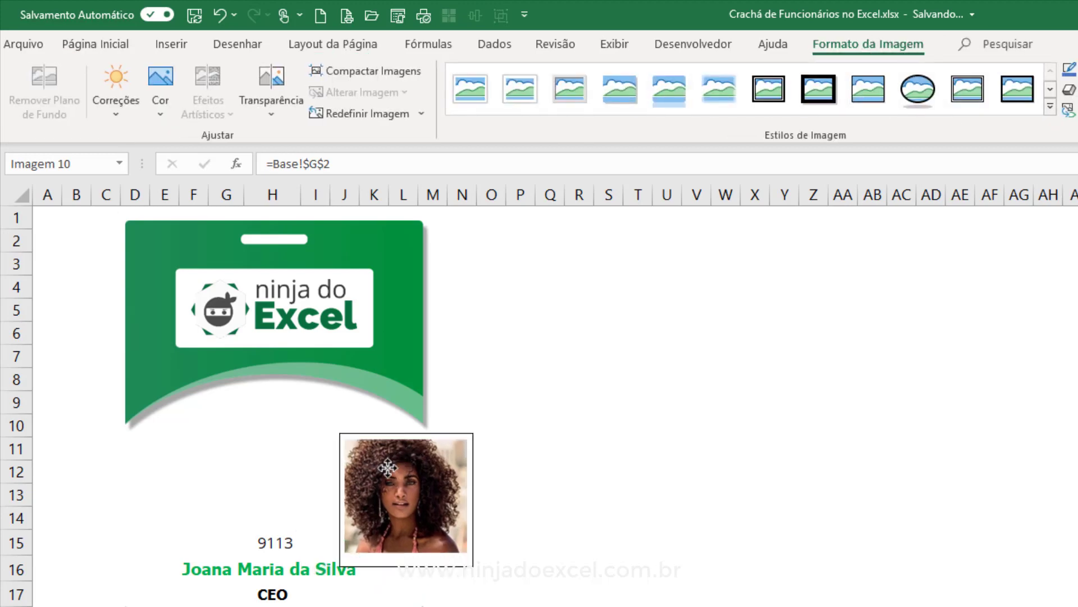
left_click(535, 510)
left_click(441, 471)
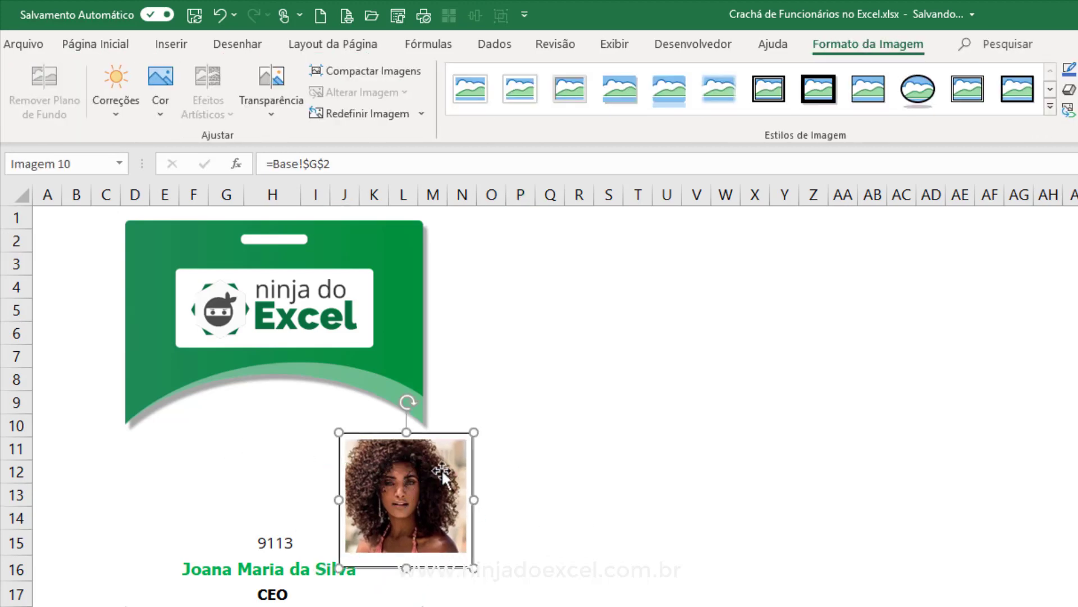
left_click(520, 494)
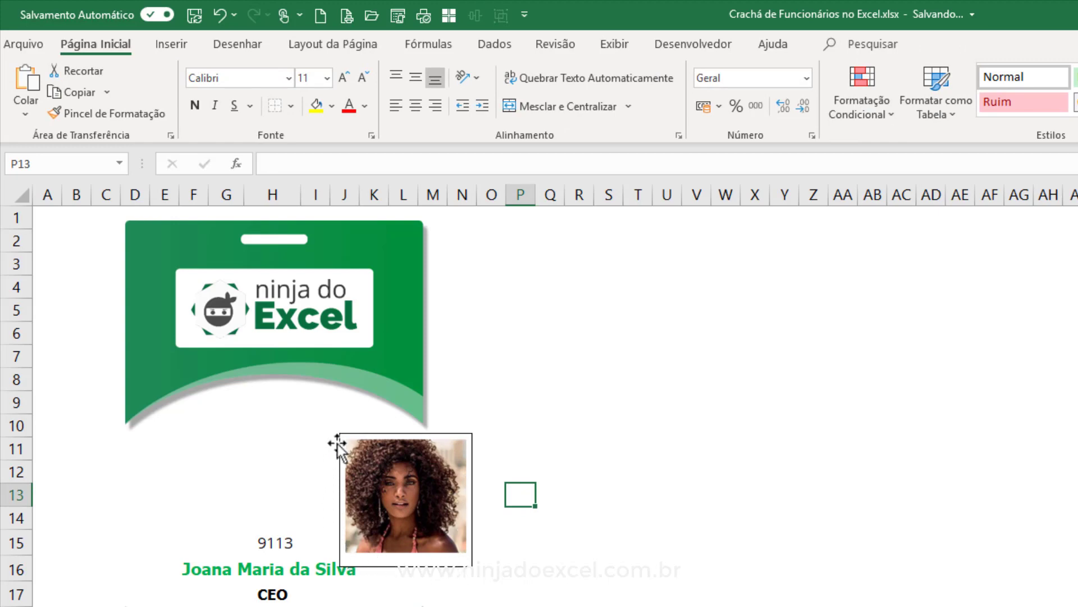
Cancel the pending copy on the Base sheet and select G2:H2 beside the first photo.
key("ctrl+Page_Up")
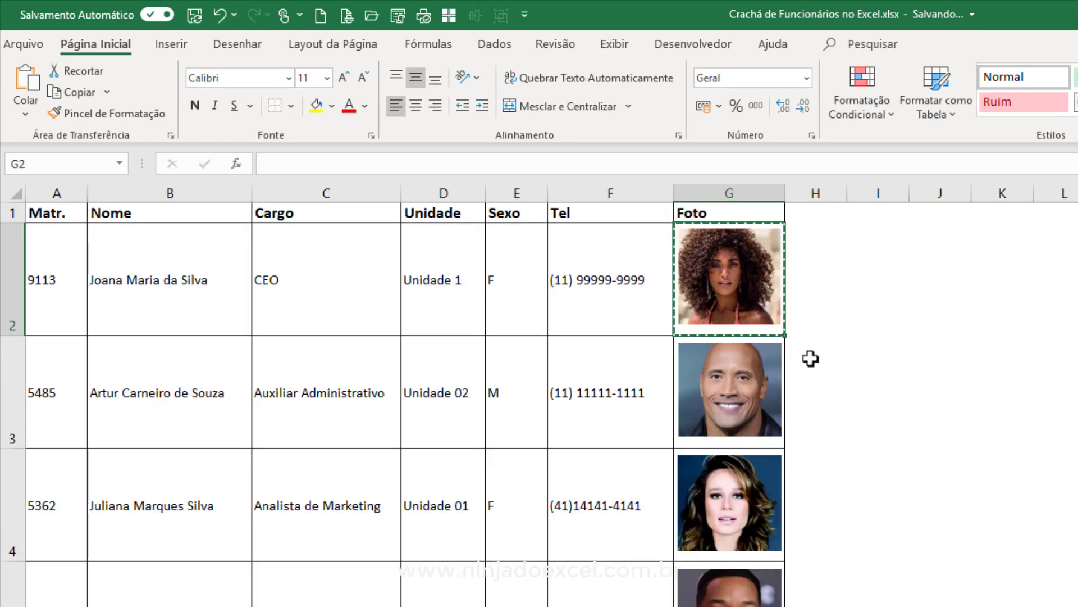
left_click(811, 351)
key("Escape")
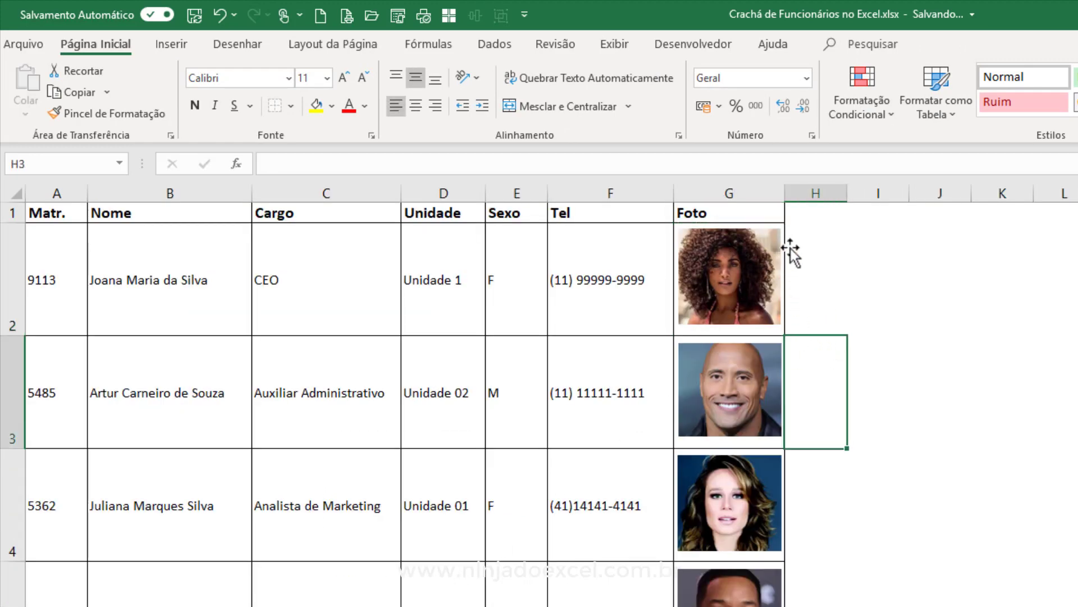
left_click_drag(789, 250, 749, 250)
left_click(1043, 392)
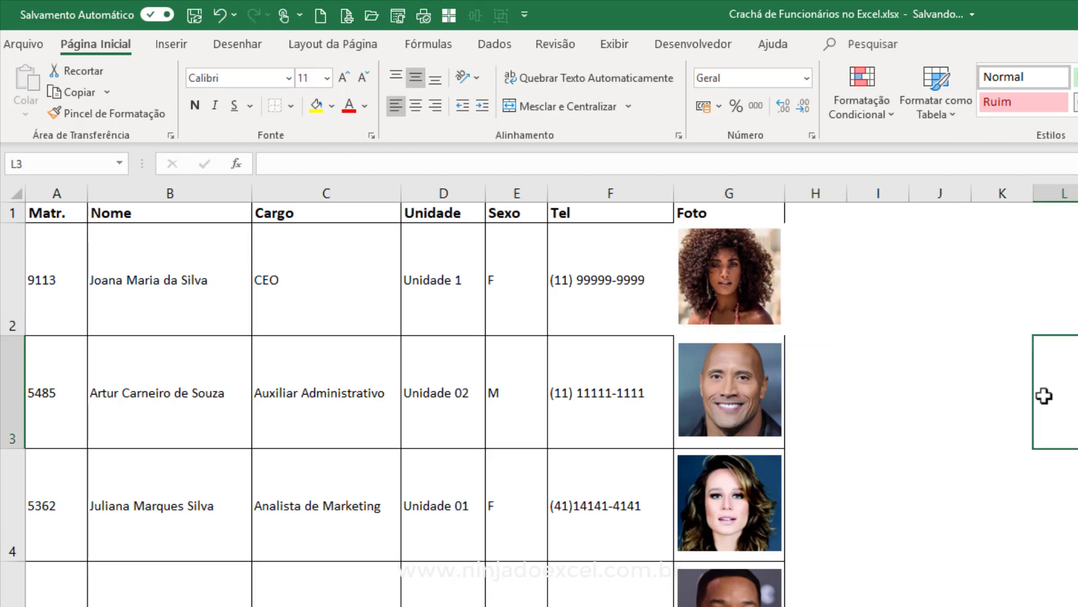
key("ctrl+Page_Down")
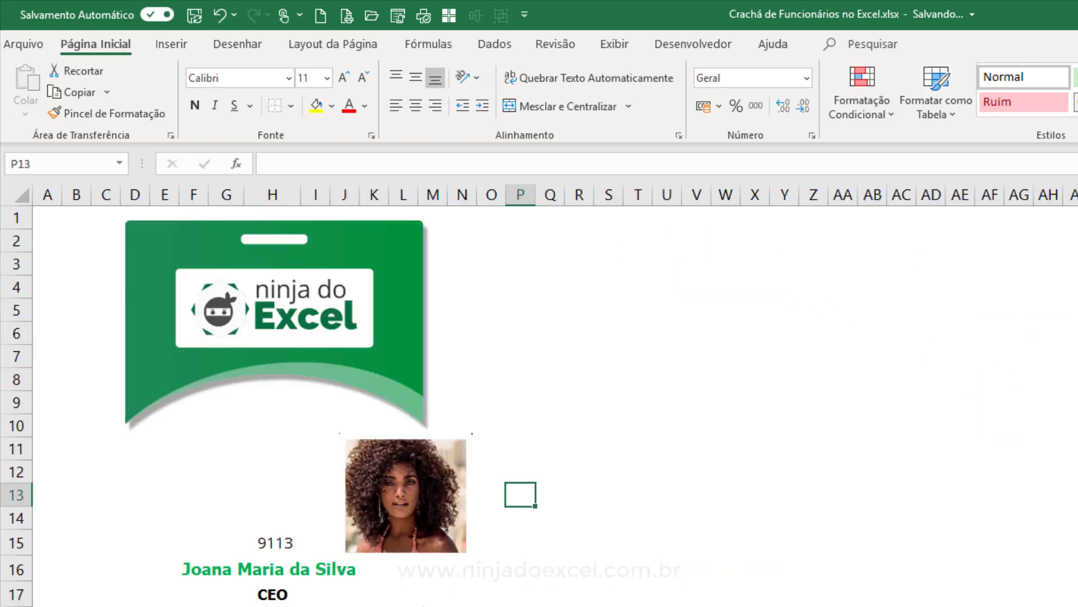
key("ctrl+Page_Up")
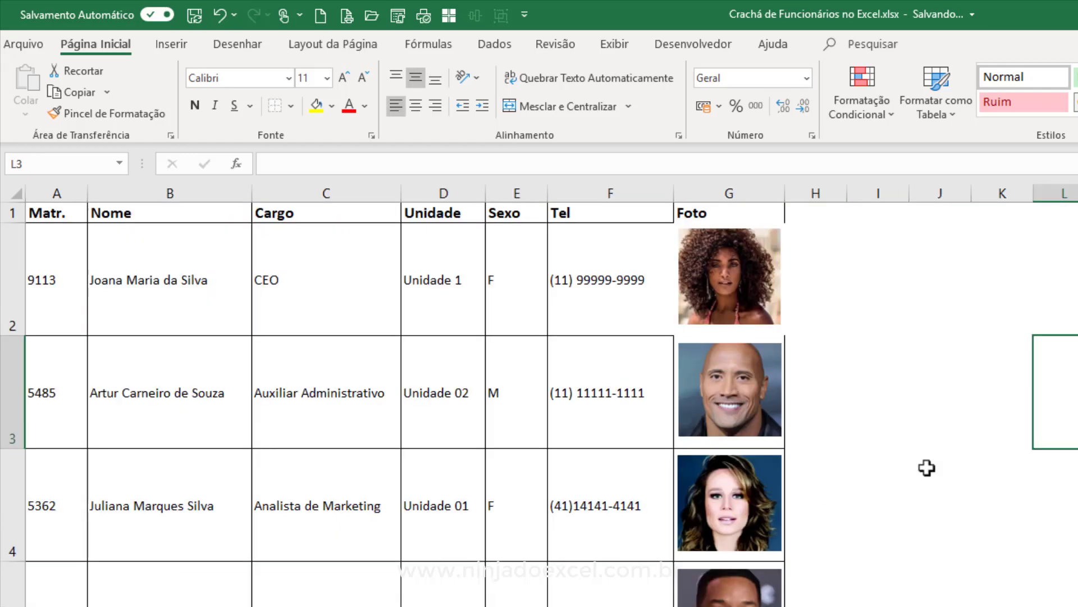
left_click(1052, 450)
key("ctrl+z")
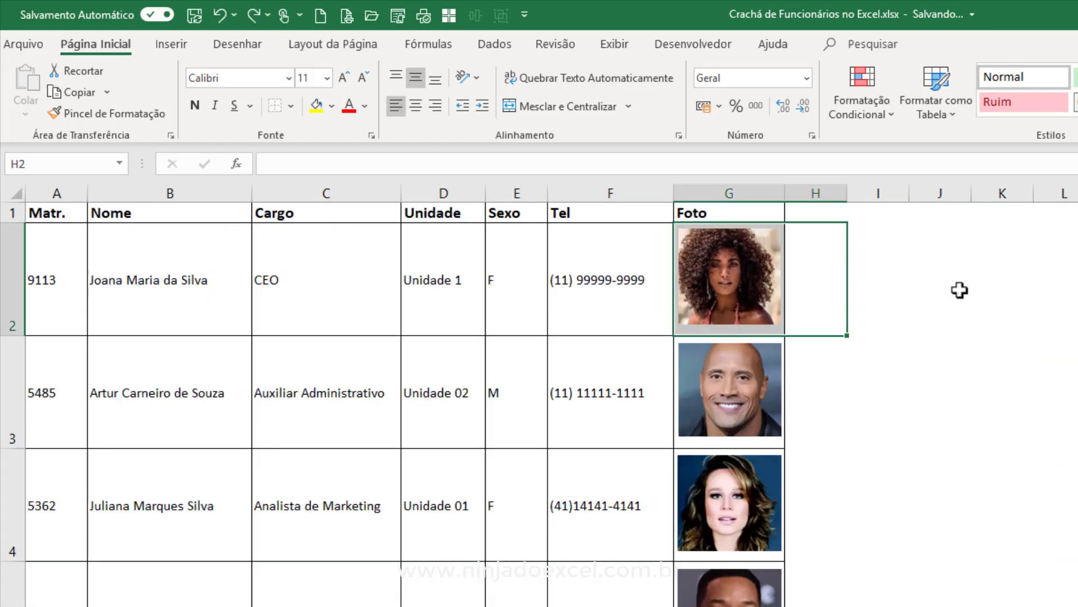
Crop the white border off the badge's linked photo and centre it above matrícula 9113.
left_click(961, 289)
key("ctrl+Page_Down")
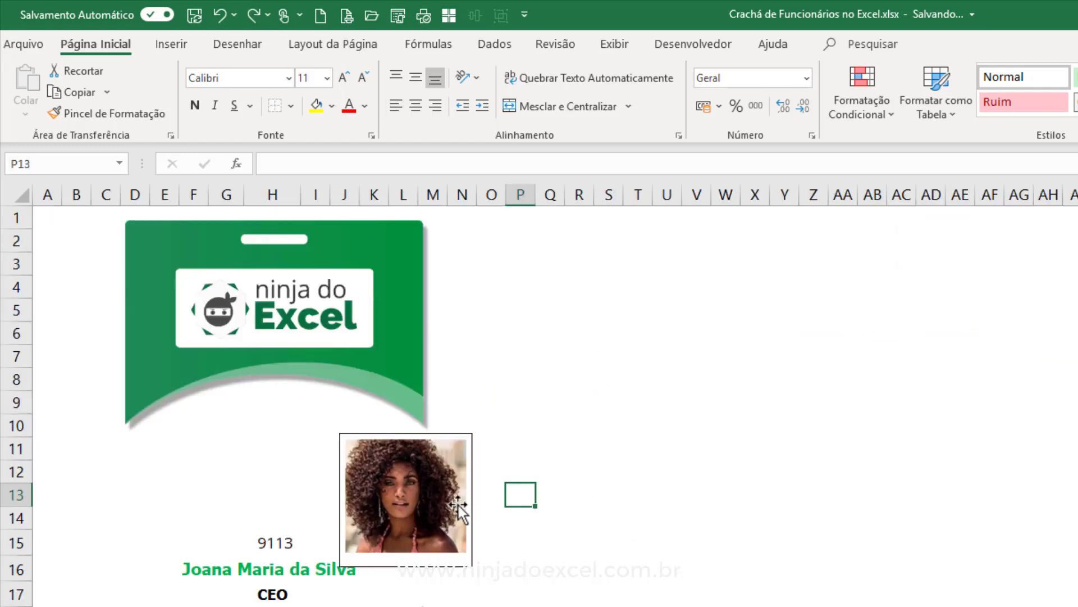
left_click(456, 505)
left_click(868, 44)
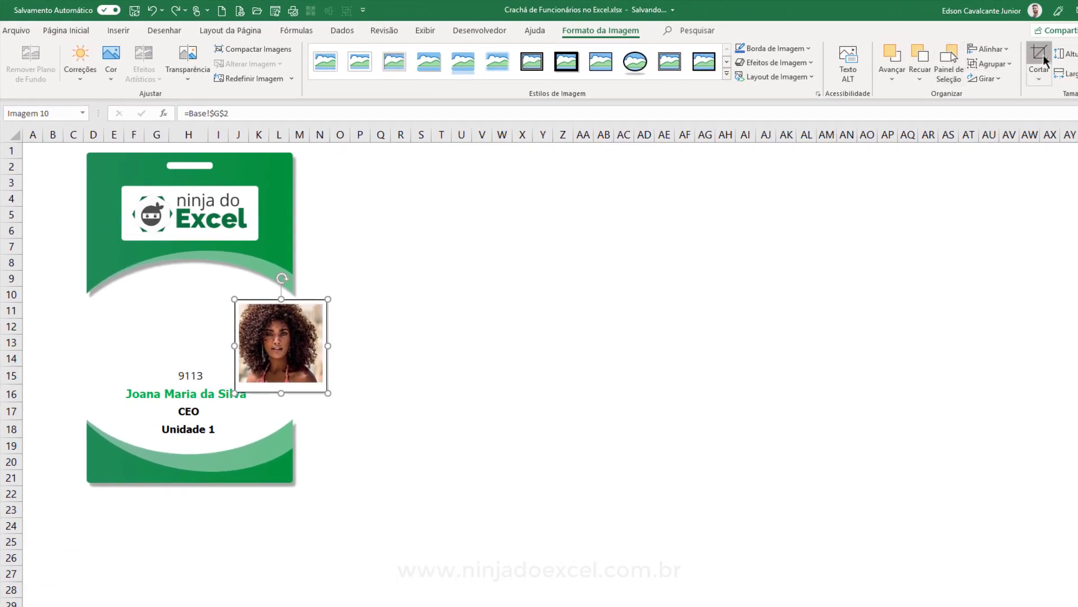
left_click(1039, 56)
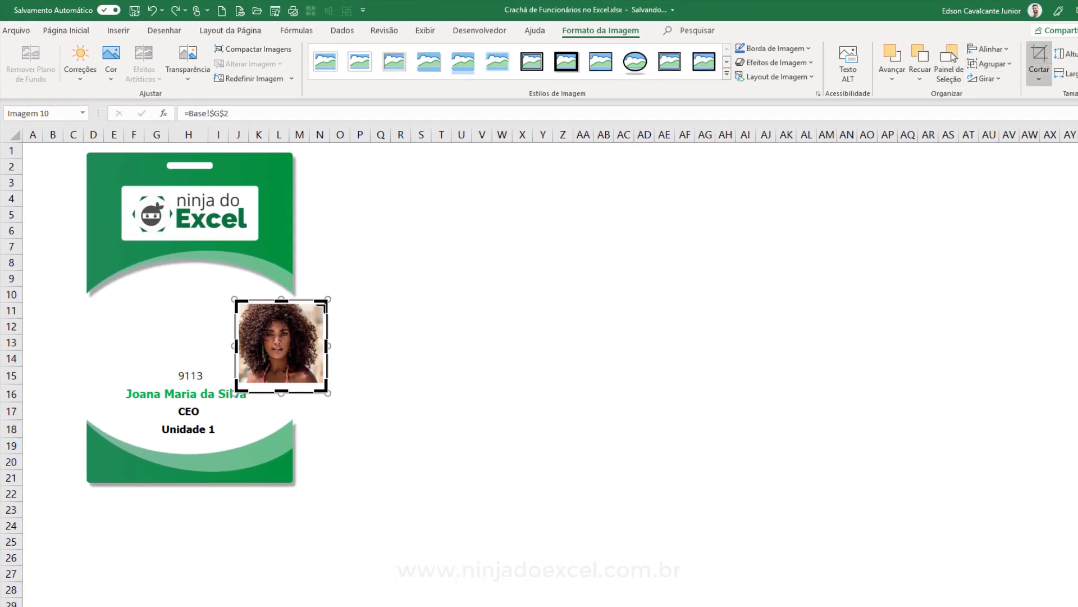
left_click_drag(325, 303, 328, 300)
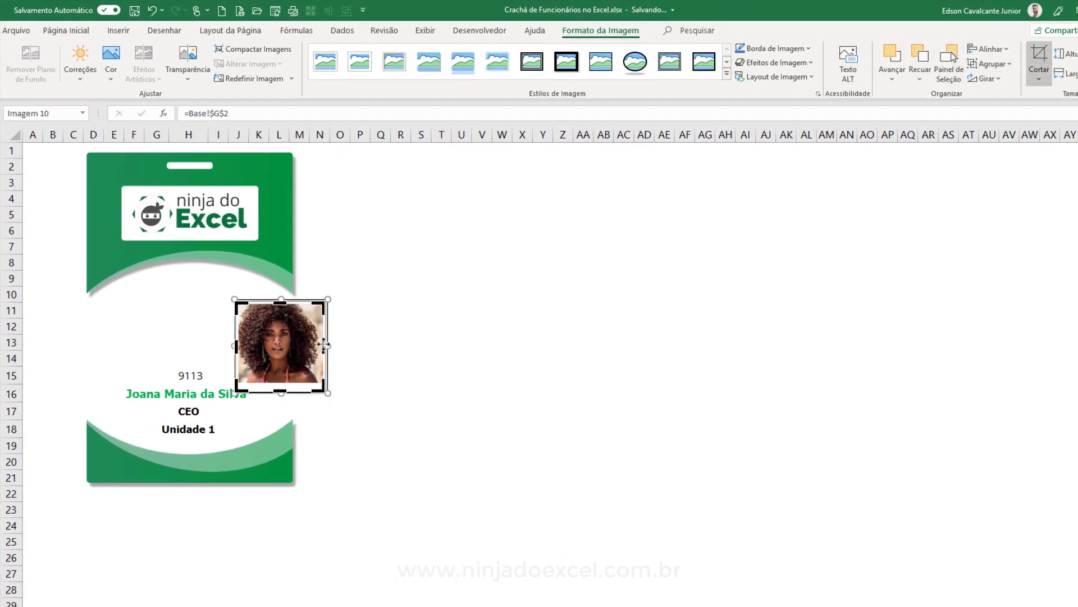
left_click_drag(236, 387, 236, 386)
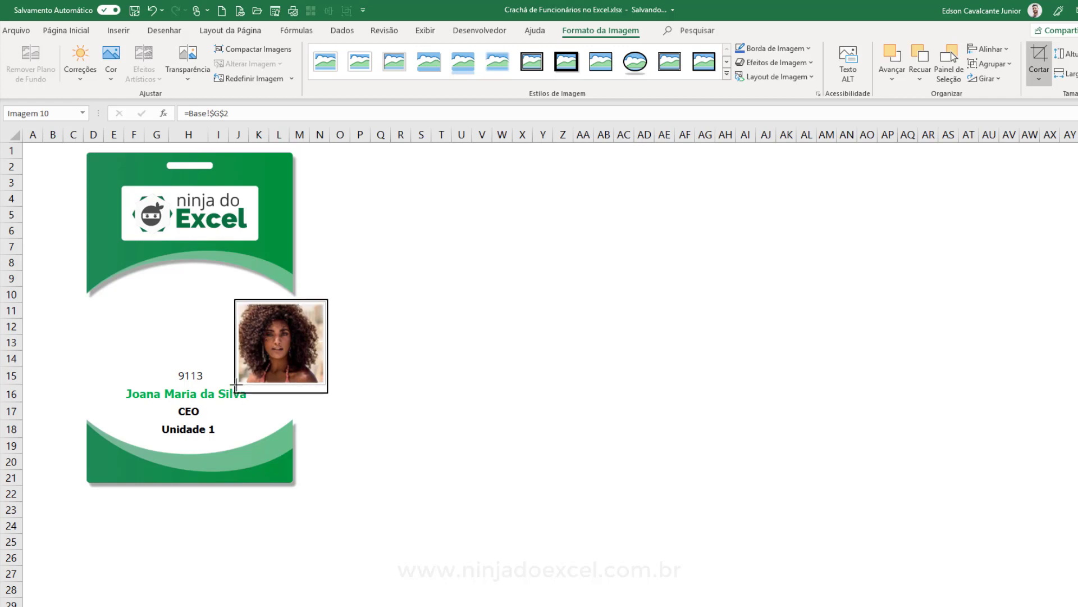
left_click(378, 373)
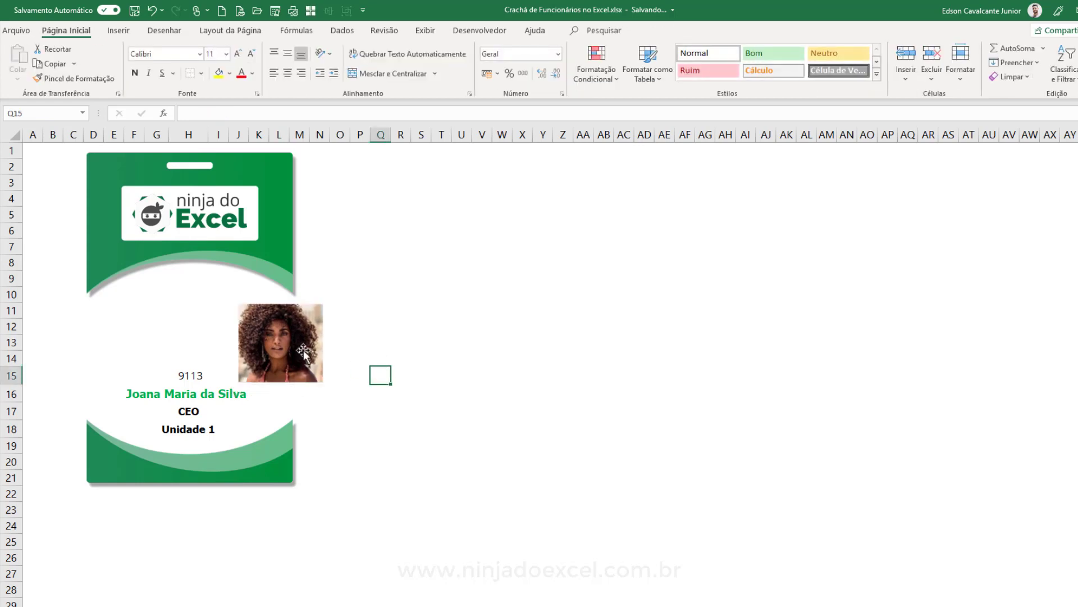
left_click_drag(293, 347, 214, 327)
left_click(228, 262)
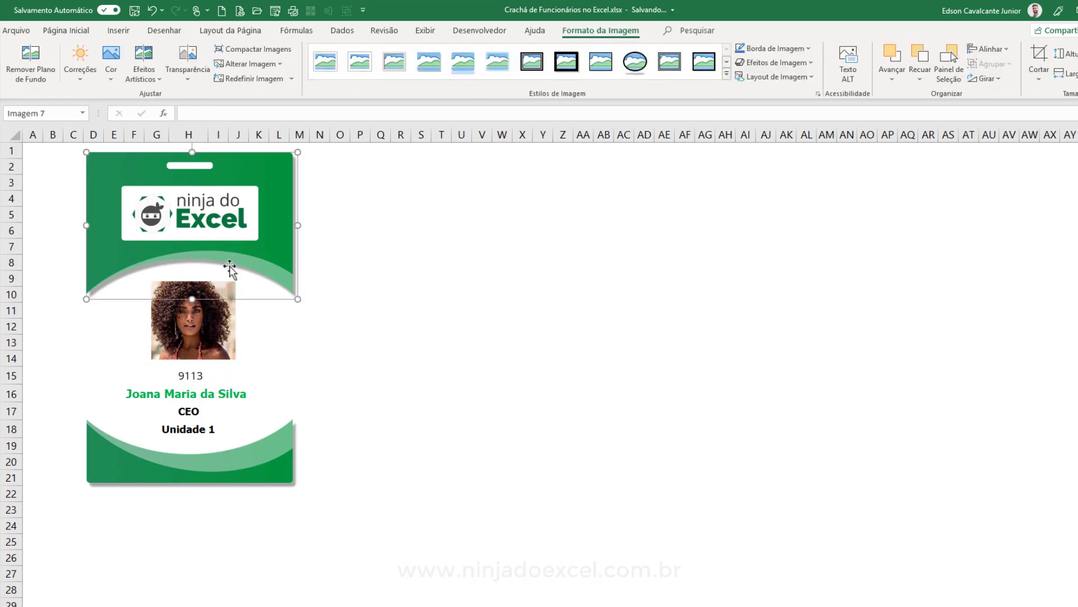
Select the badge shapes, logo and photo, centre them horizontally and nudge them slightly left.
left_click(231, 441, "ctrl")
left_click(213, 340, "ctrl")
left_click(204, 224, "ctrl")
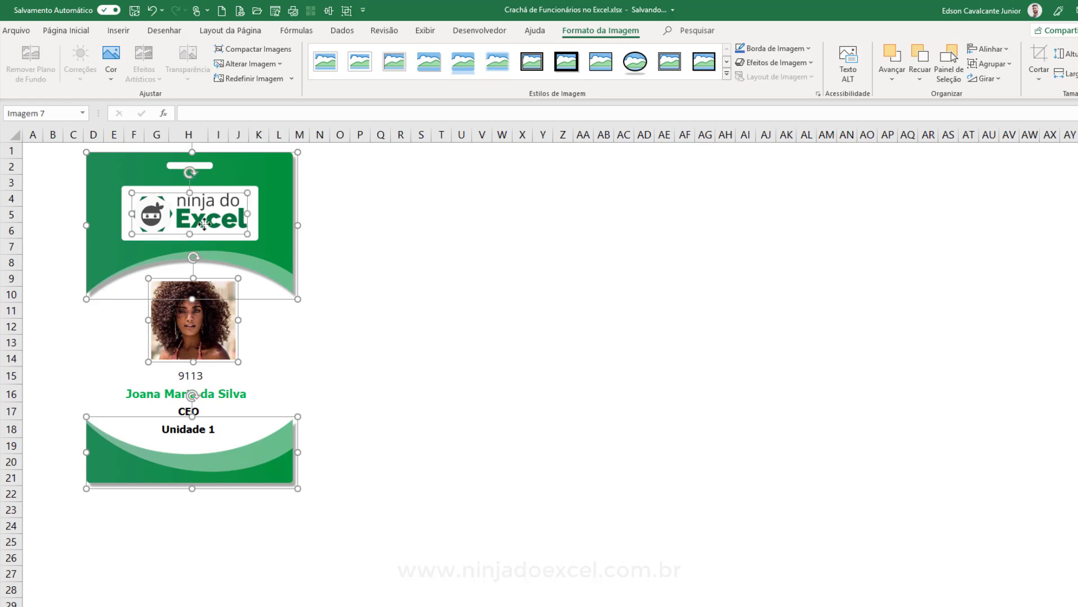
left_click(1000, 53)
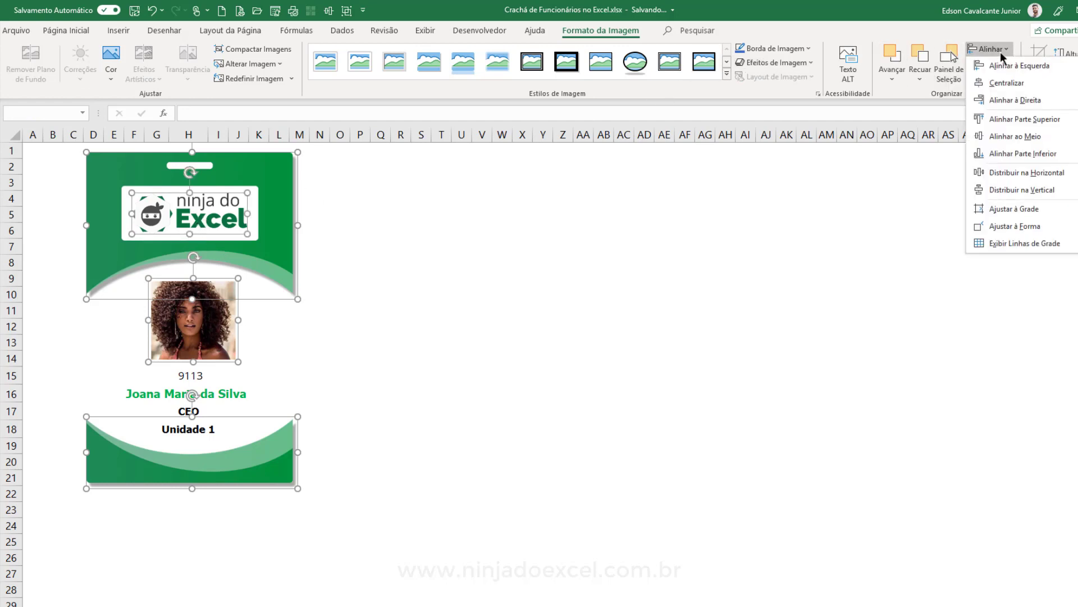
left_click(1006, 83)
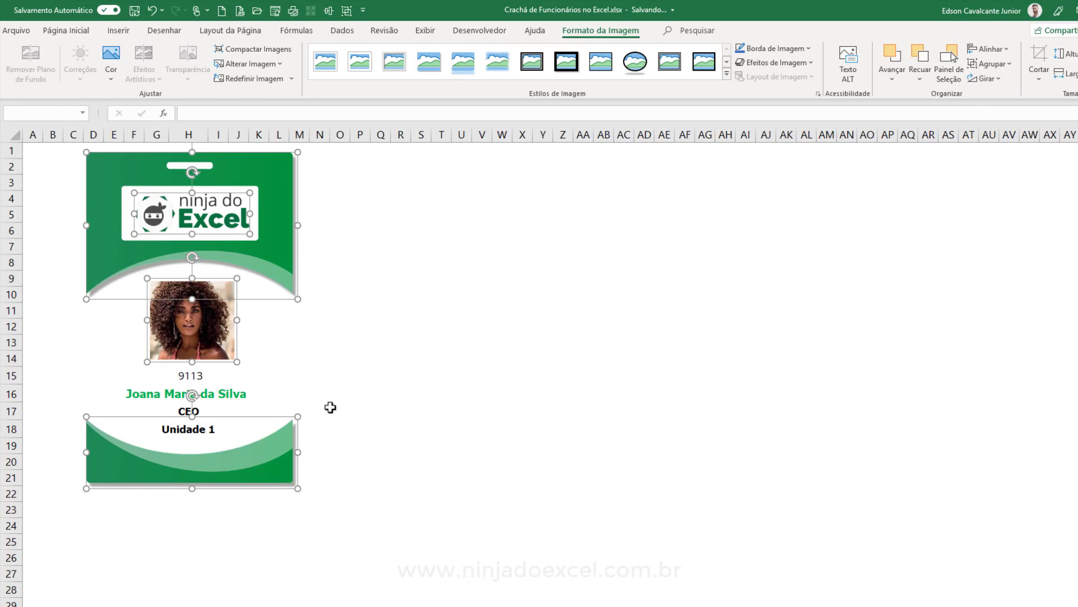
key("Left")
left_click(421, 428)
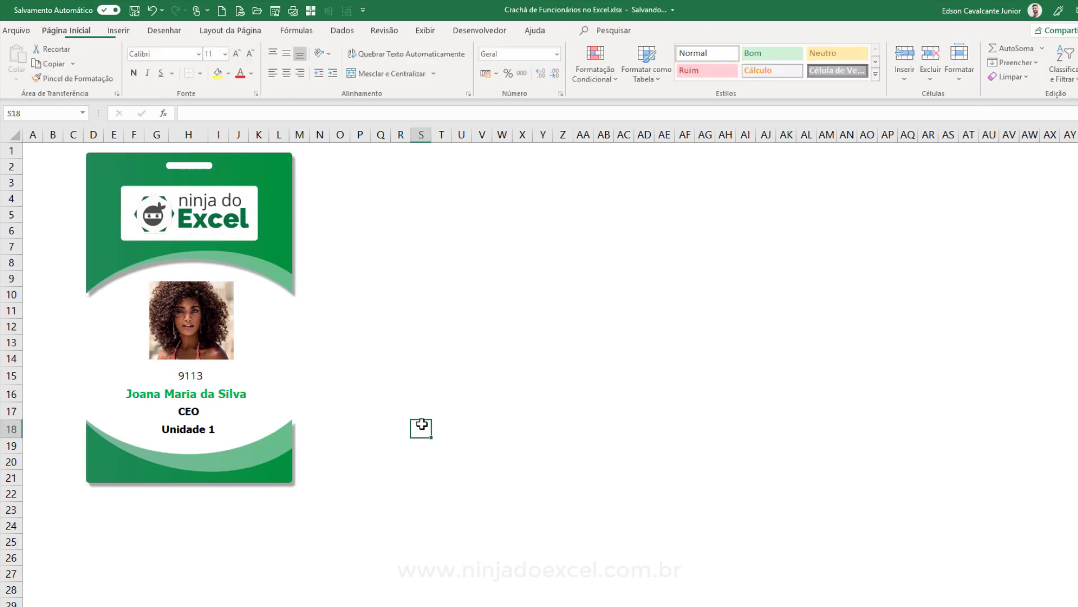
Try clearing the photo's =Base!$G$2 link, undo it, and glance at the Base sheet.
left_click(192, 374)
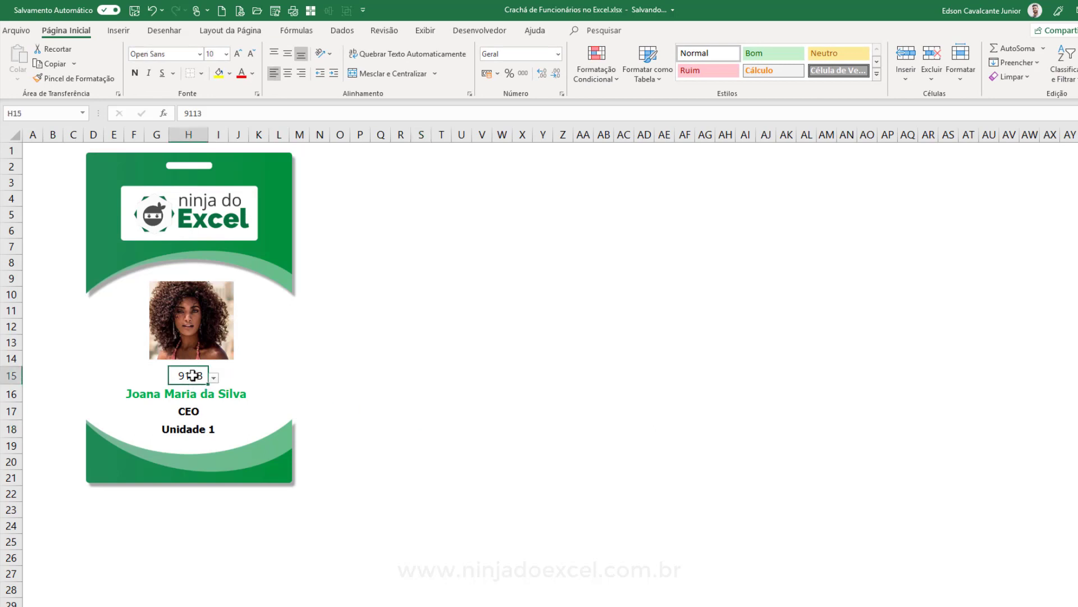
left_click(207, 341)
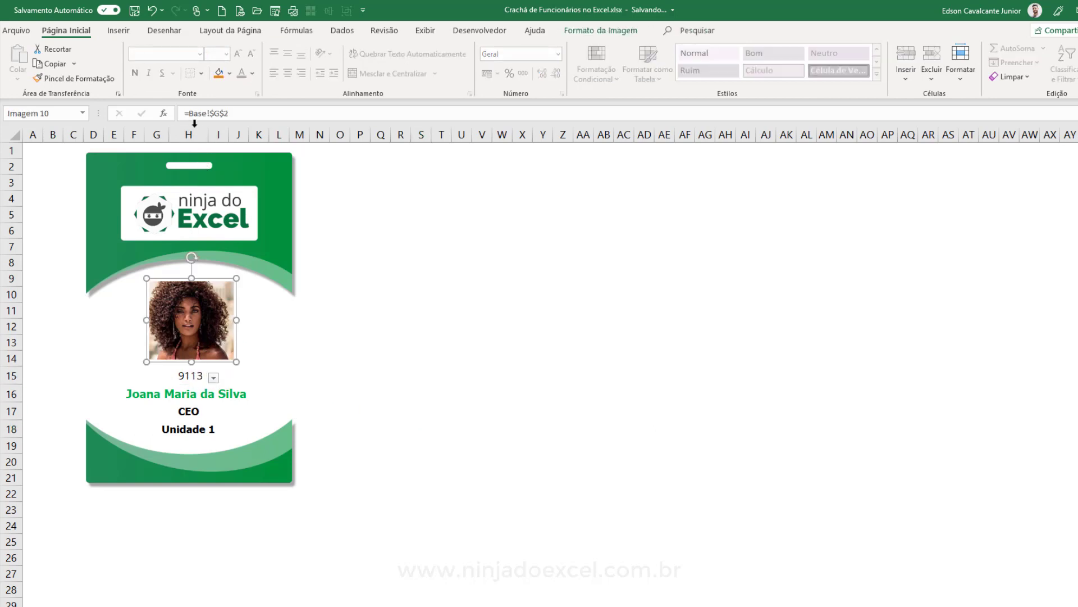
left_click_drag(188, 112, 298, 116)
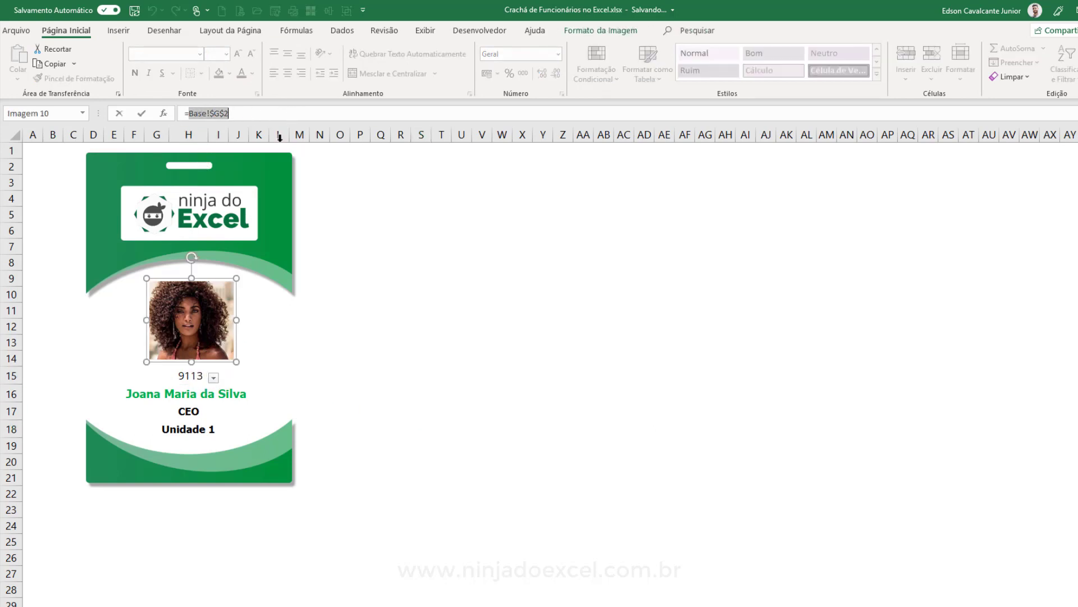
key("Delete")
key("Return")
left_click(382, 318)
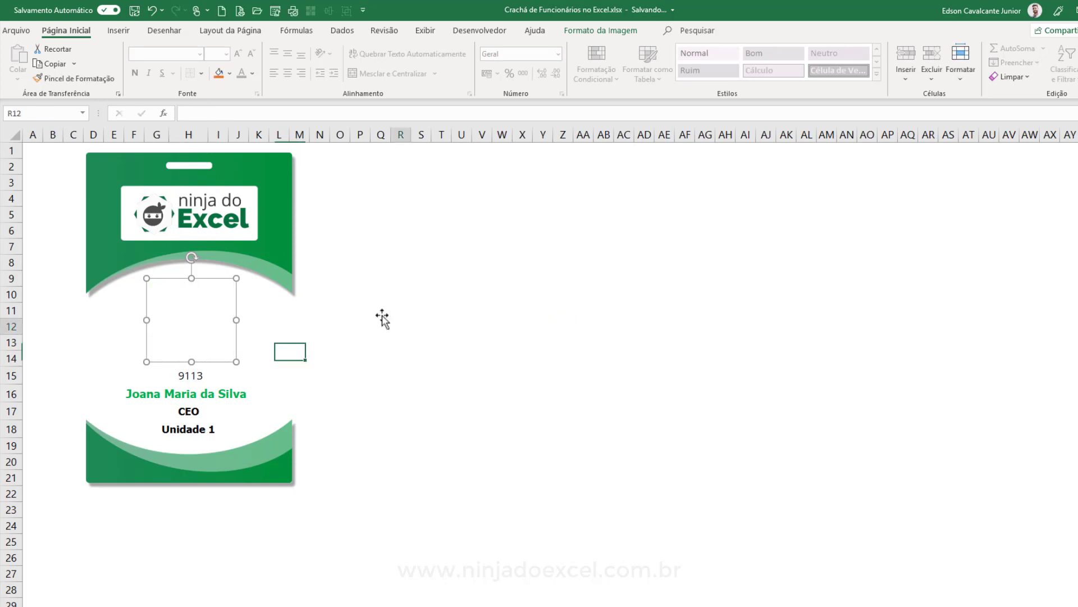
key("ctrl+z")
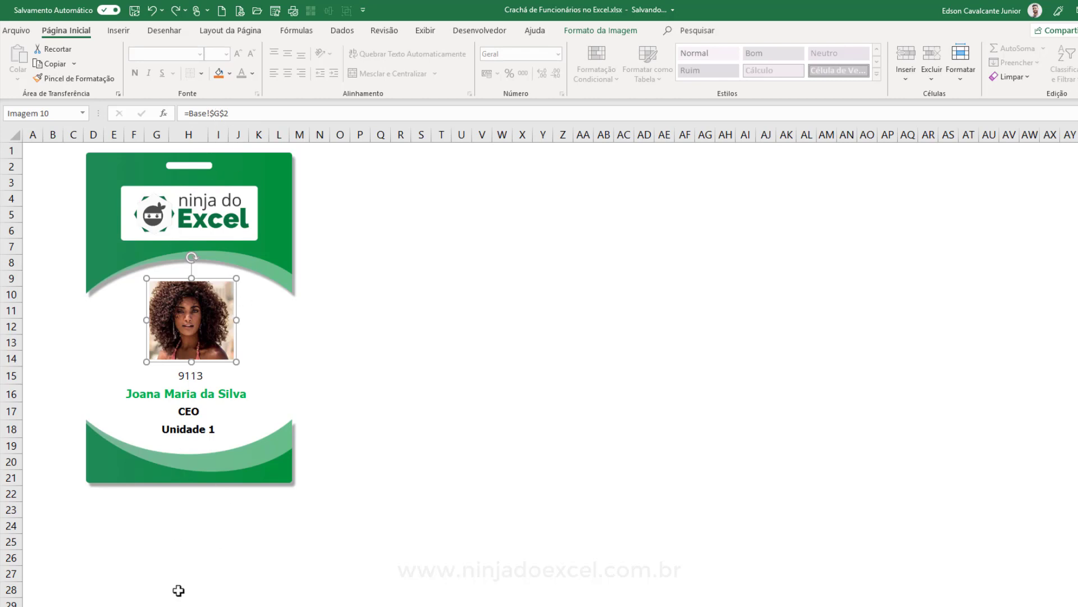
key("ctrl+Page_Up")
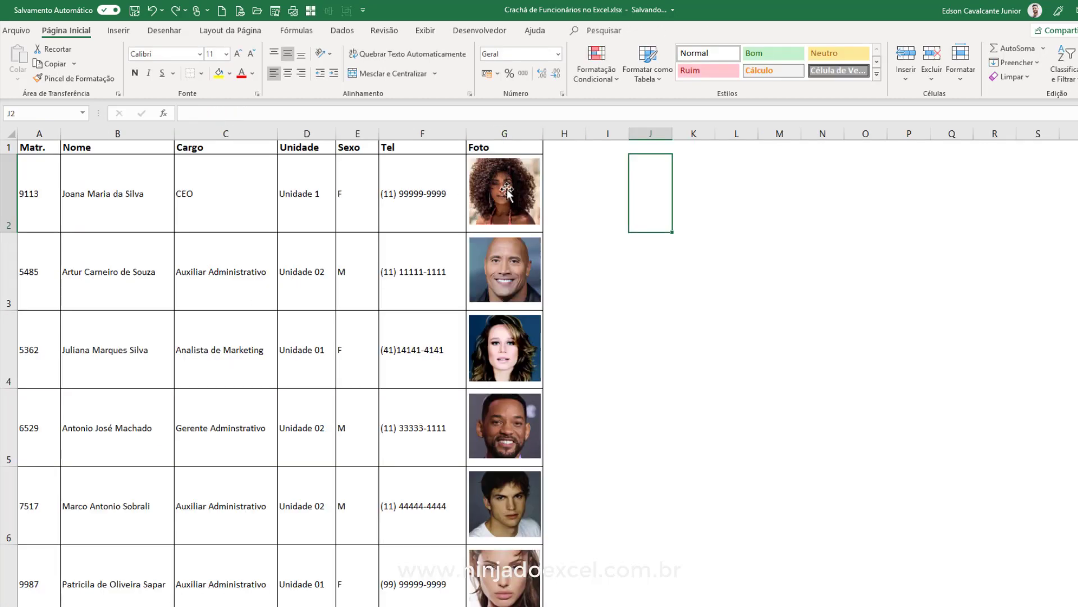
key("ctrl+Page_Down")
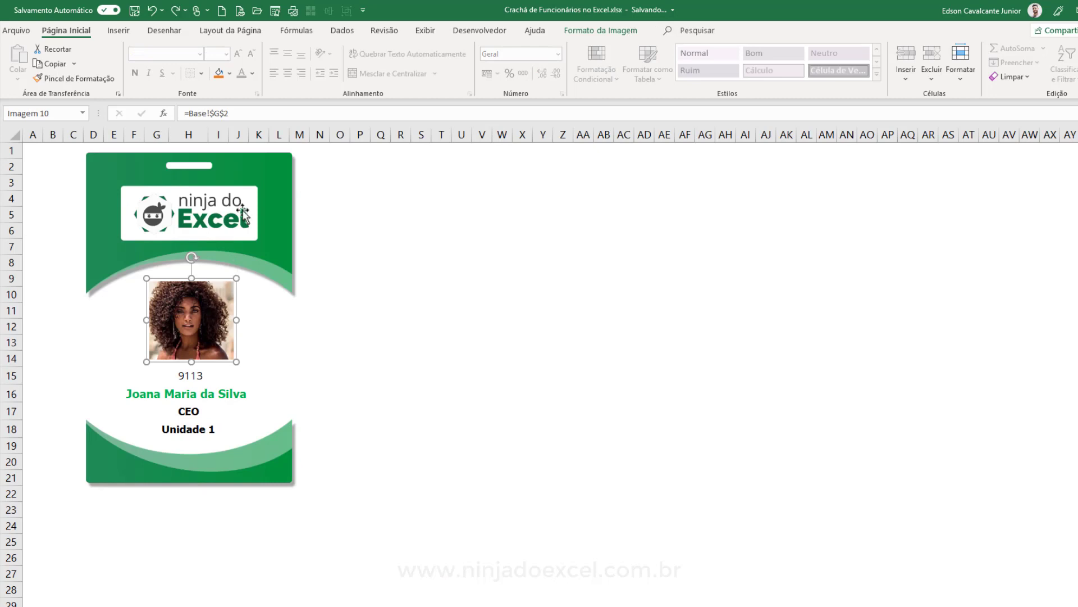
Replace the badge photo's link formula with the named formula =photo.
left_click_drag(190, 113, 366, 115)
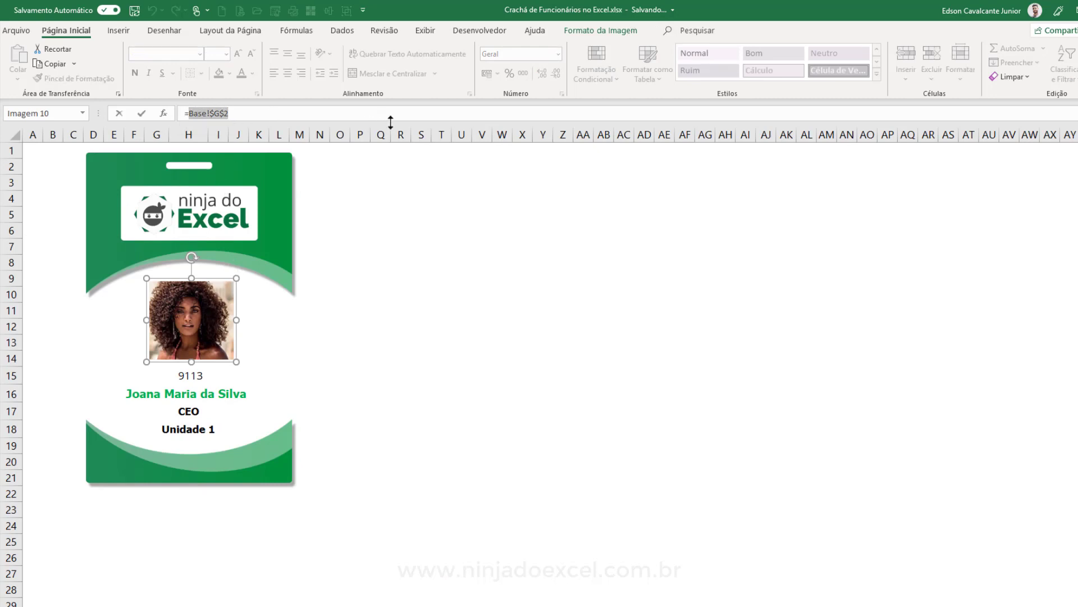
key("BackSpace")
type("P")
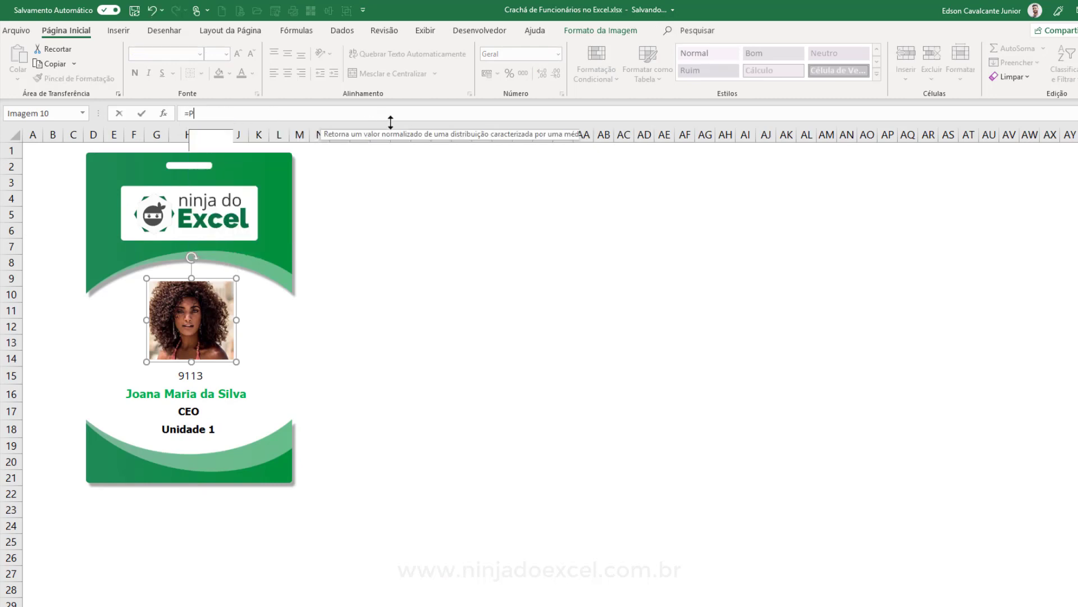
type("HO")
key("Tab")
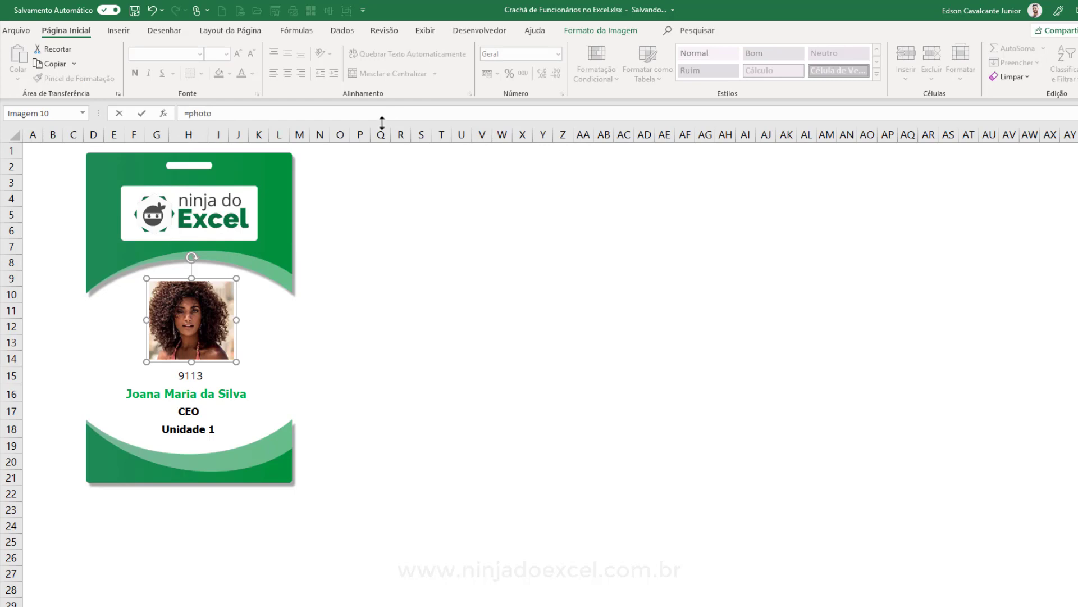
key("Return")
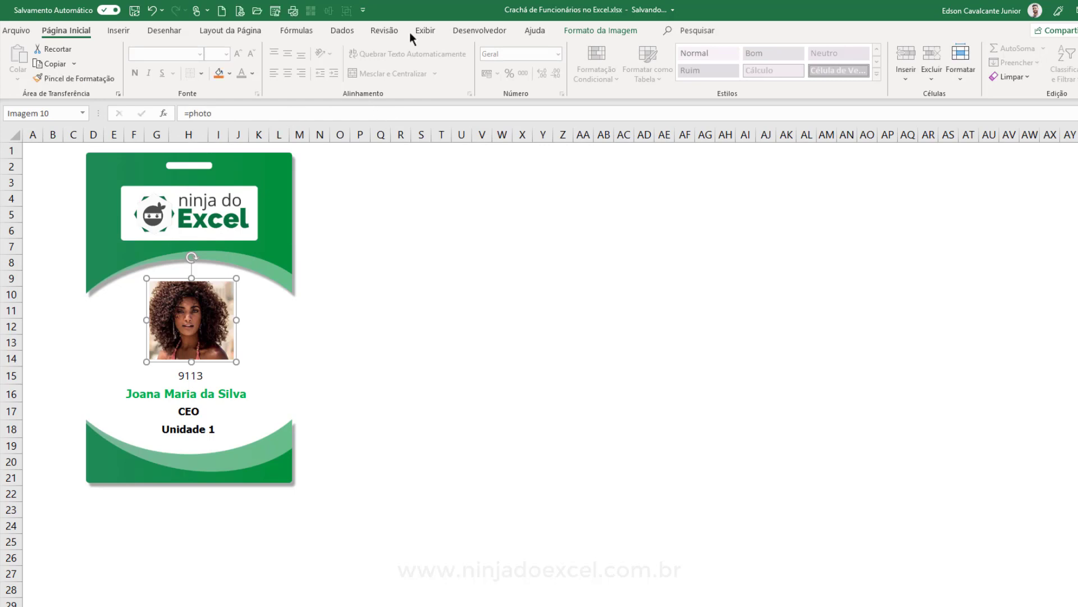
Pick matrículas 5485, 5362 and 6529 from the H15 dropdown to test the badge.
left_click(296, 31)
left_click(440, 242)
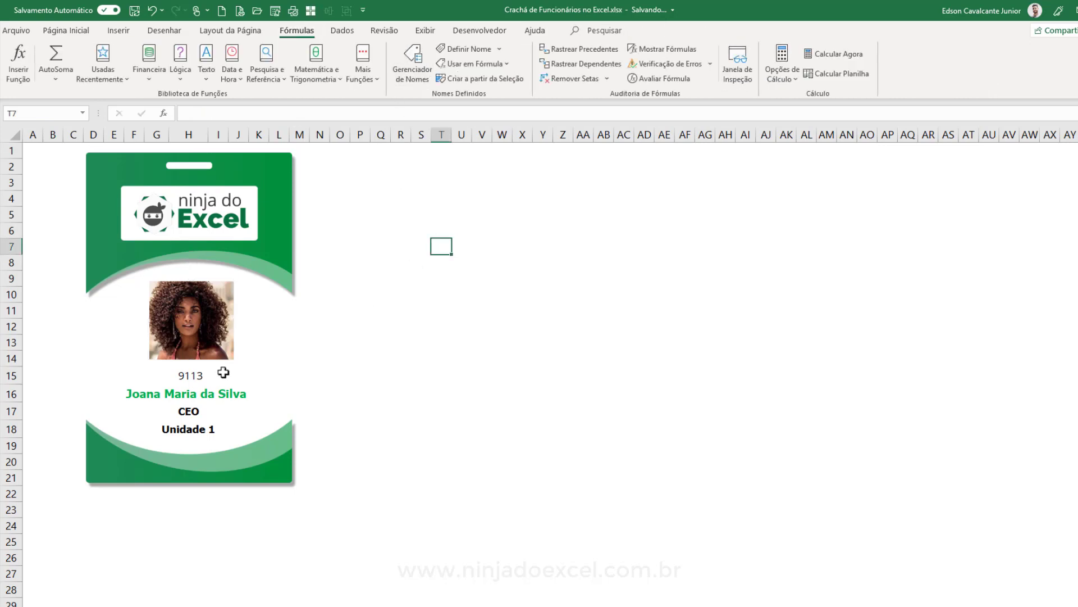
left_click(193, 375)
left_click(214, 377)
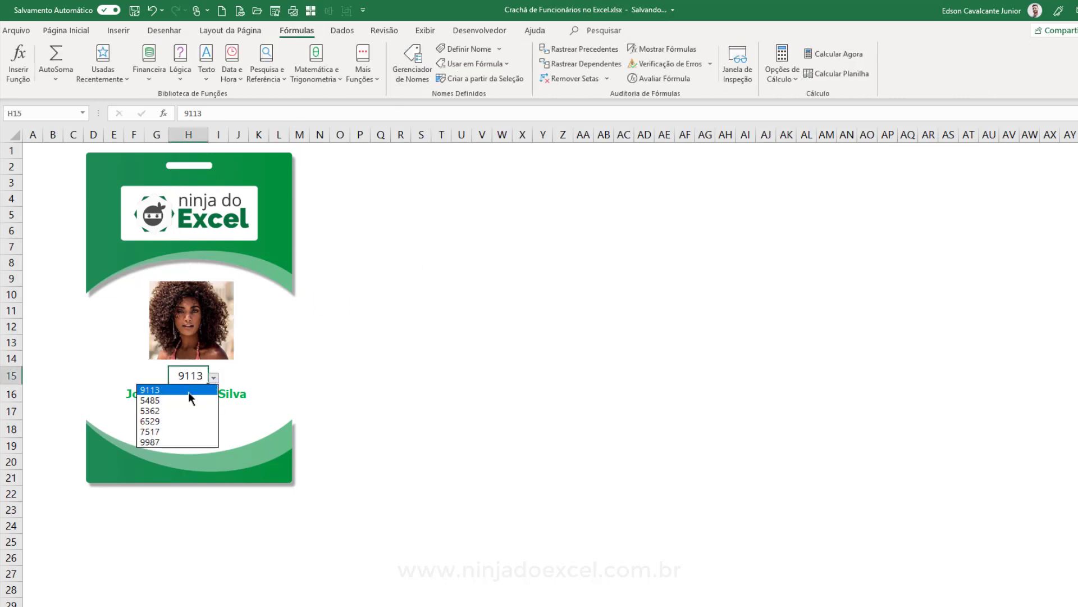
left_click(191, 398)
left_click(214, 376)
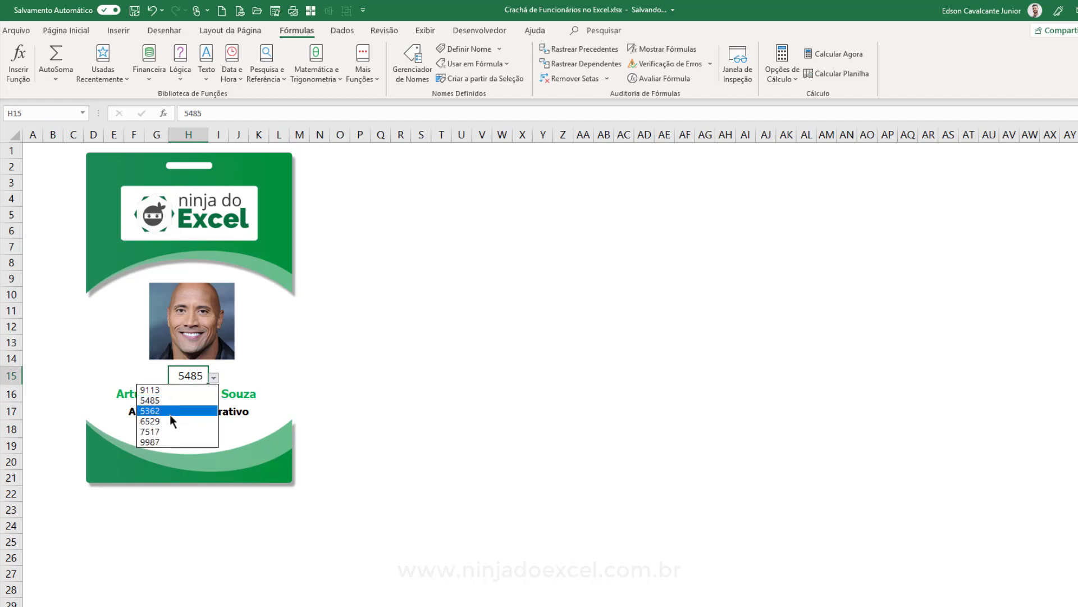
left_click(170, 413)
left_click(213, 376)
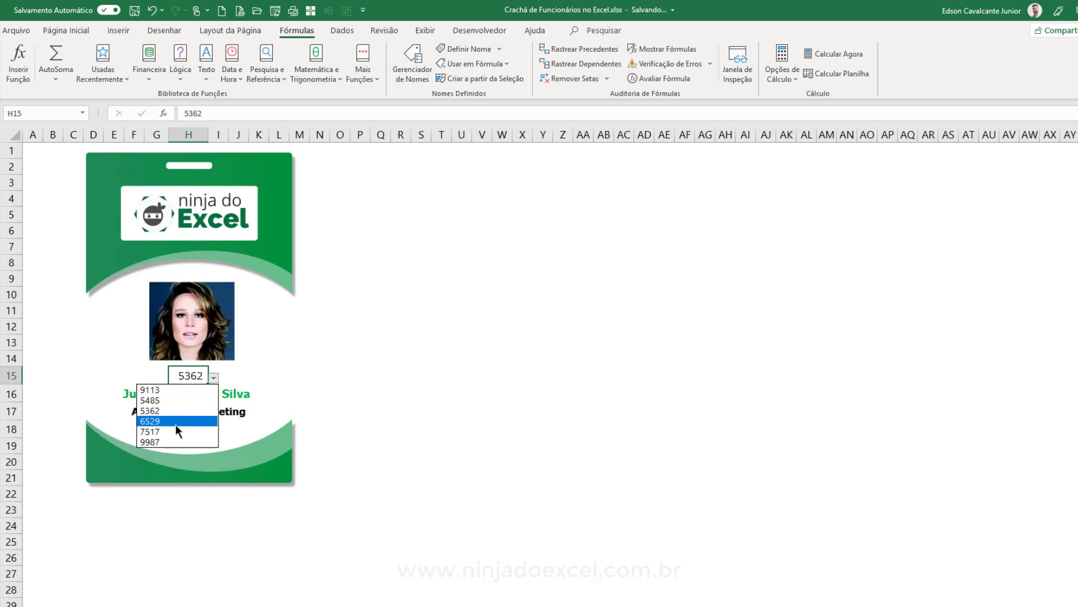
left_click(175, 423)
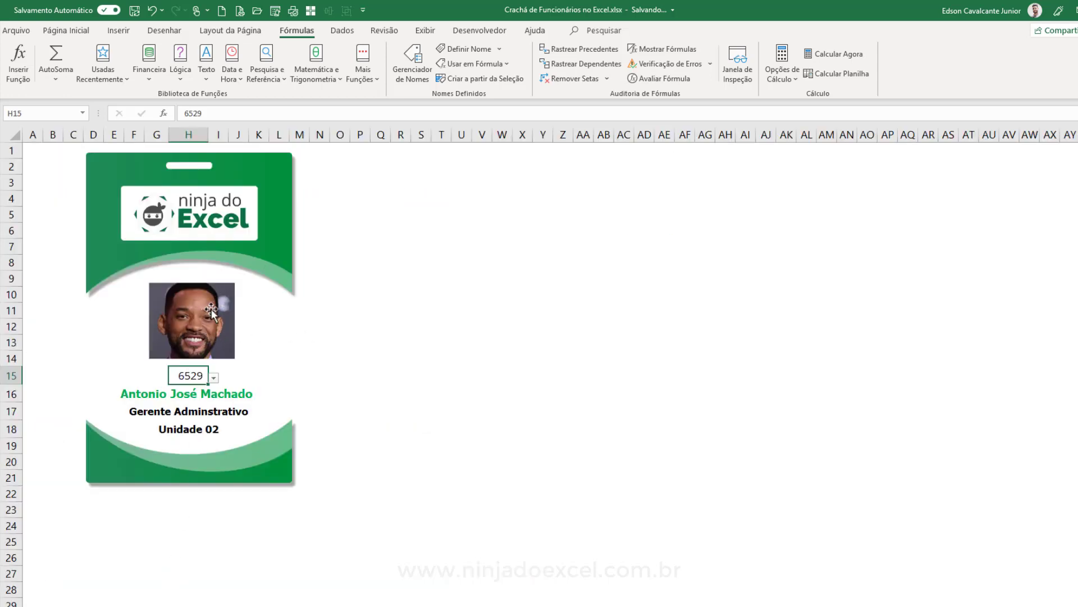
Cycle H15 through 5362, 9987 and 9113, finishing on matrícula 6529.
left_click(214, 377)
left_click(202, 408)
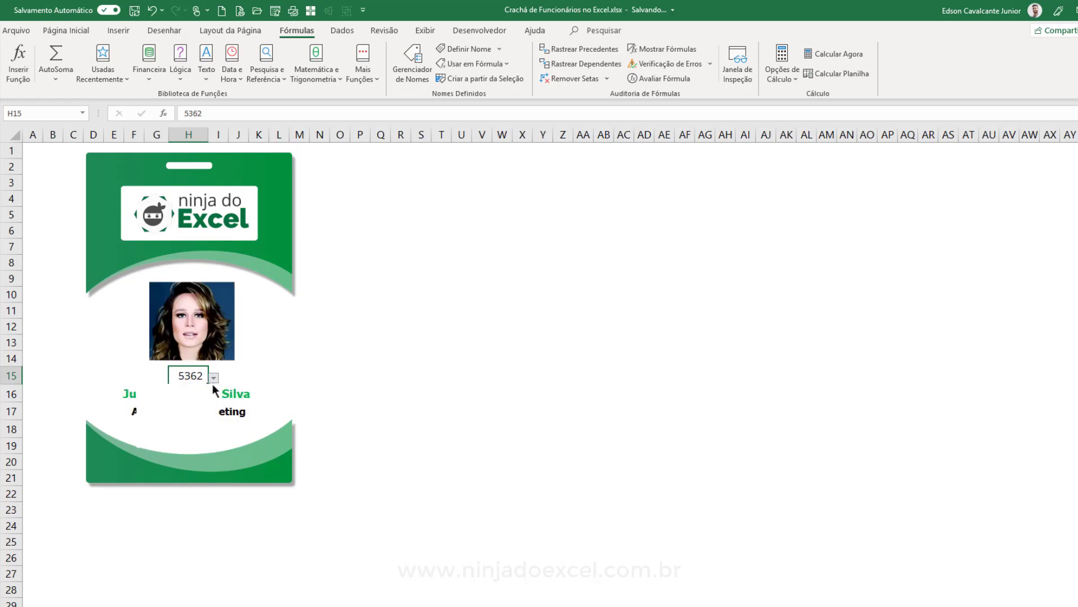
left_click(214, 376)
left_click(214, 441)
left_click(214, 376)
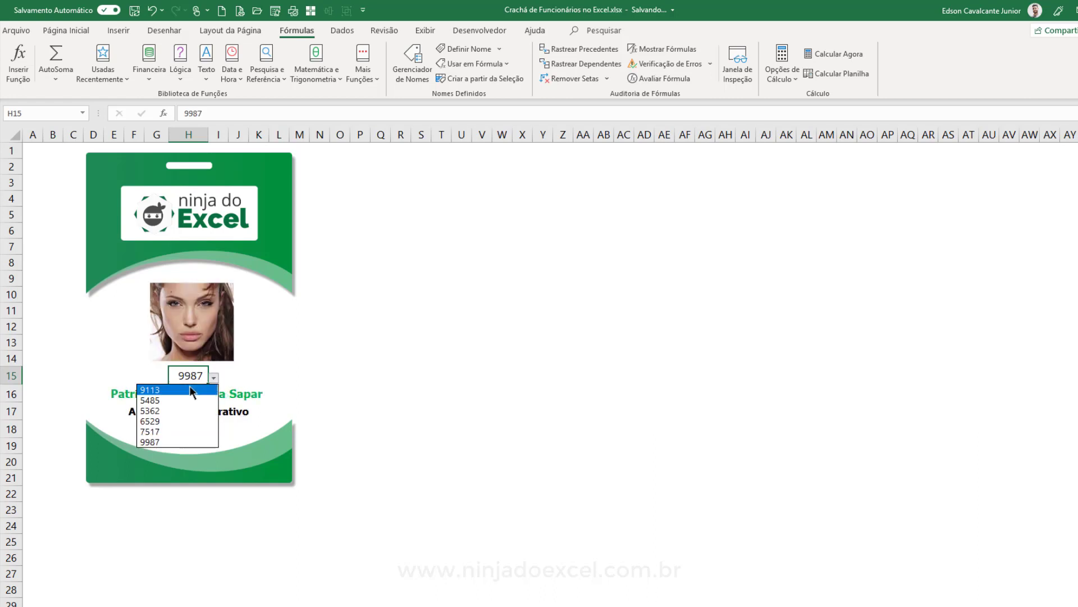
left_click(190, 388)
left_click(214, 377)
left_click(187, 421)
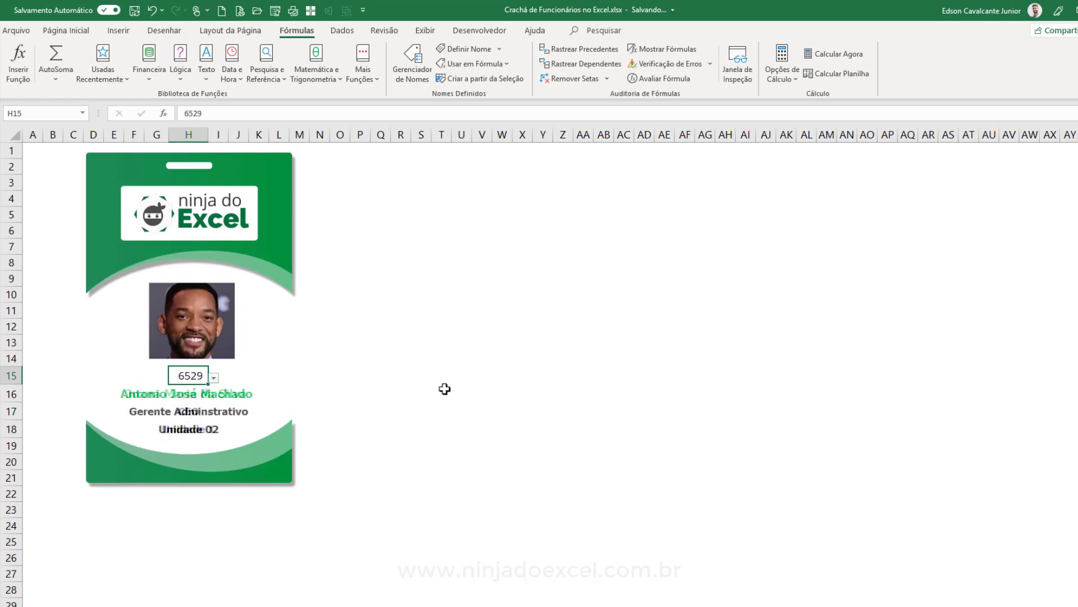
left_click(442, 380)
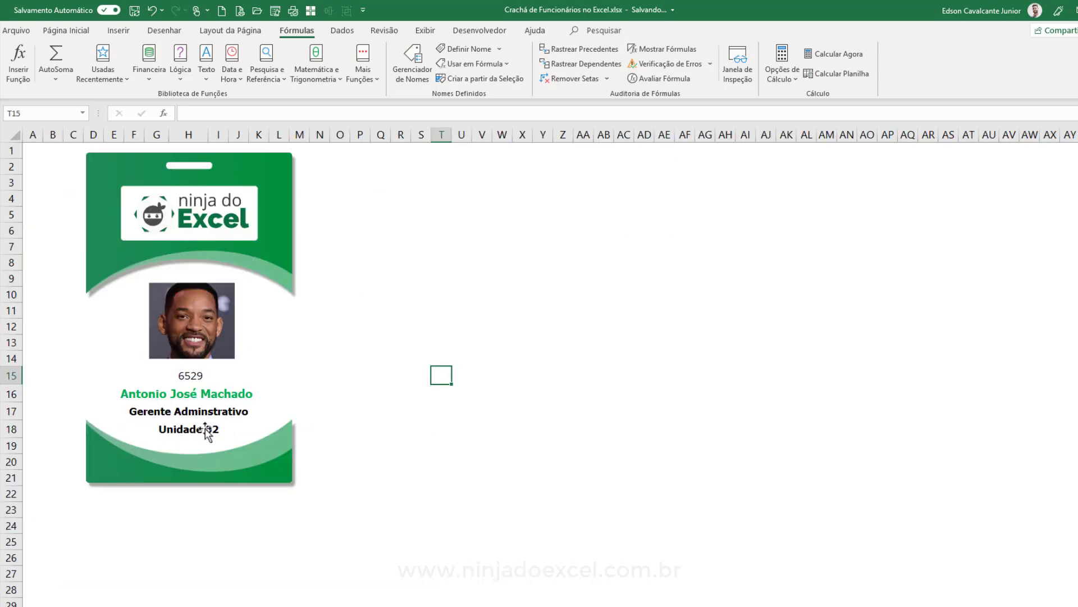
left_click(206, 431)
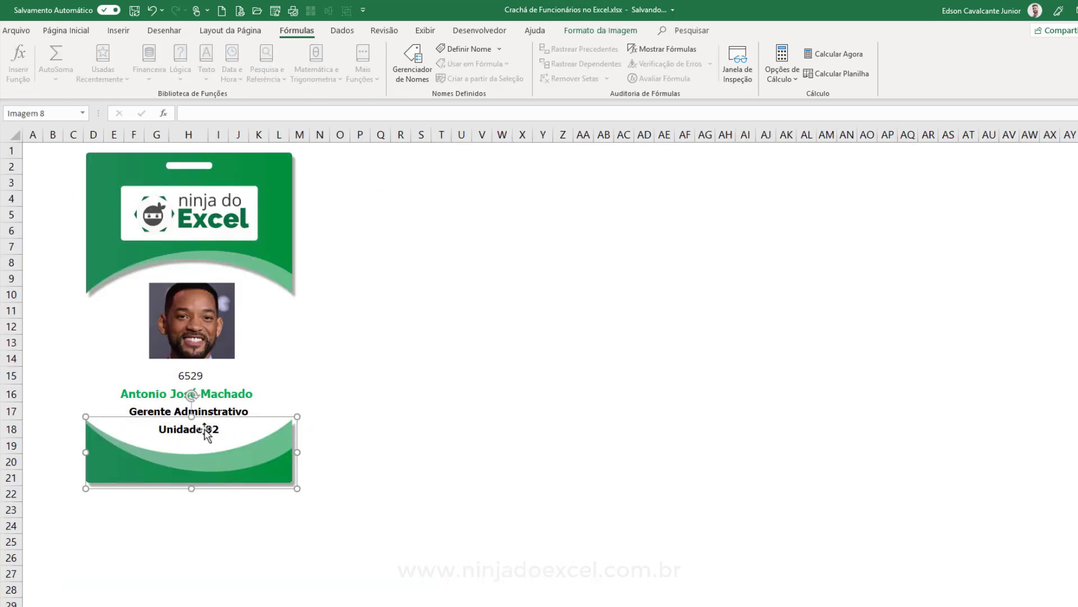
left_click(187, 409)
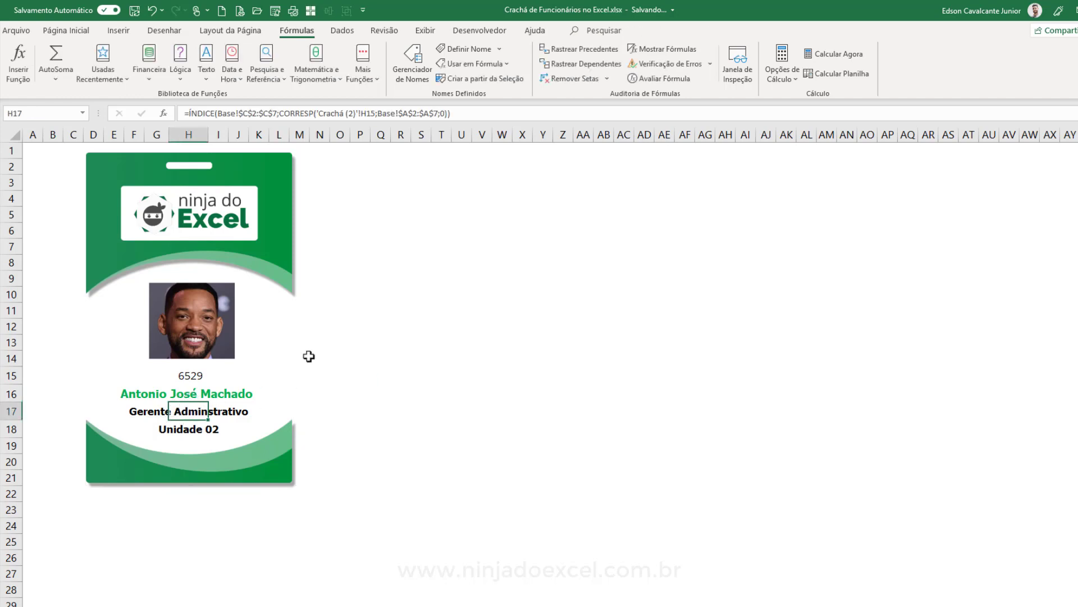
left_click(444, 290)
left_click(84, 31)
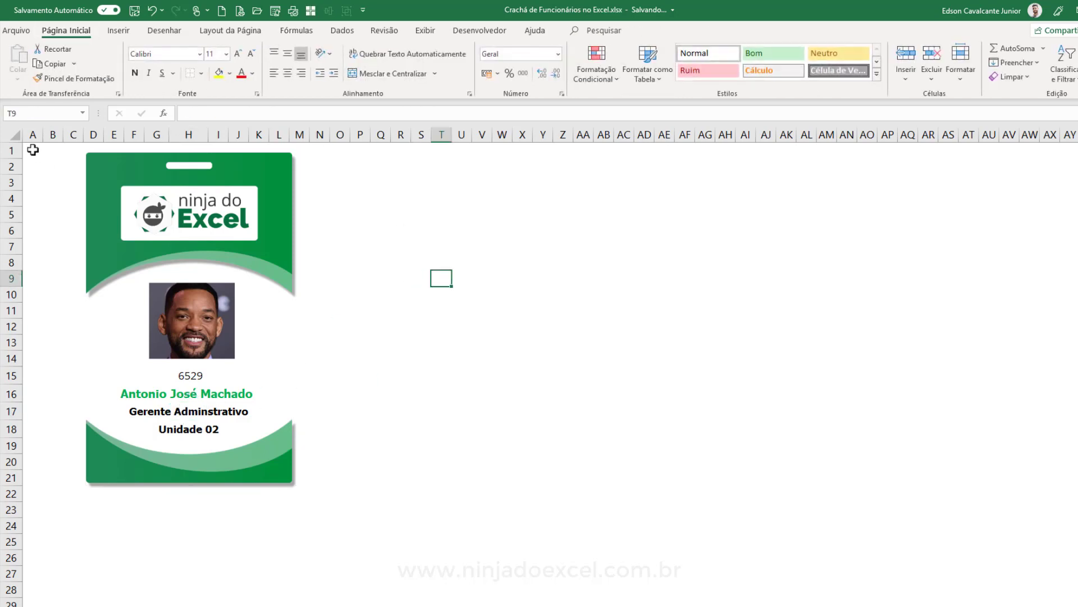
left_click(33, 151)
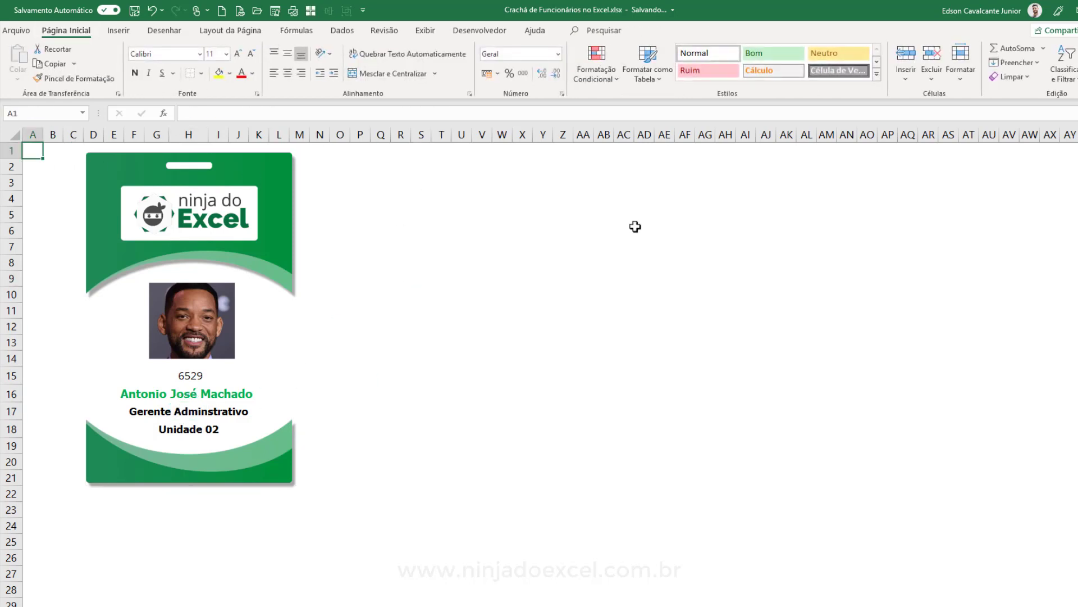